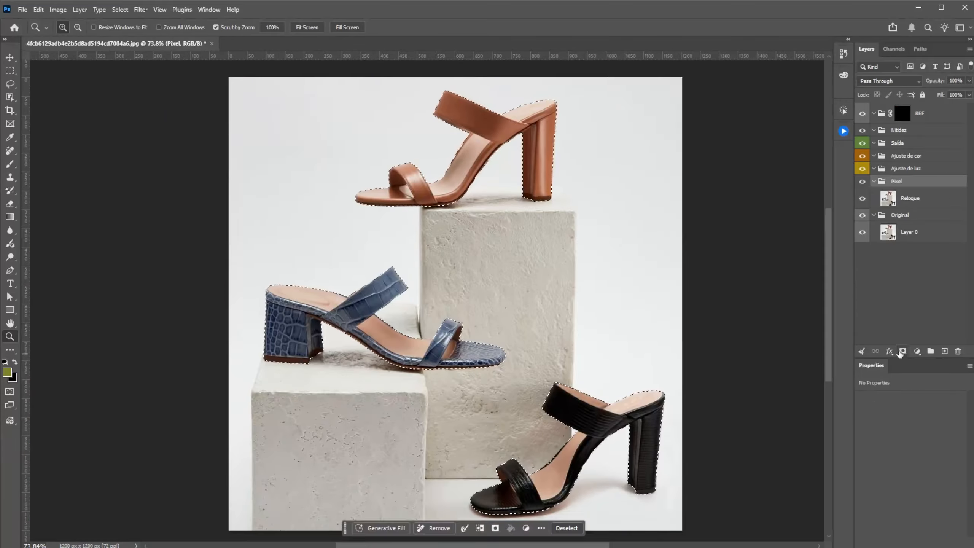
Step: Mask the Pixel group with the active shoe selection and add a white (ffffff) solid color fill above Layer 0
{"action": "left_click", "coordinate": [897, 240]}
{"action": "left_click", "coordinate": [916, 351]}
{"action": "left_click", "coordinate": [939, 327]}
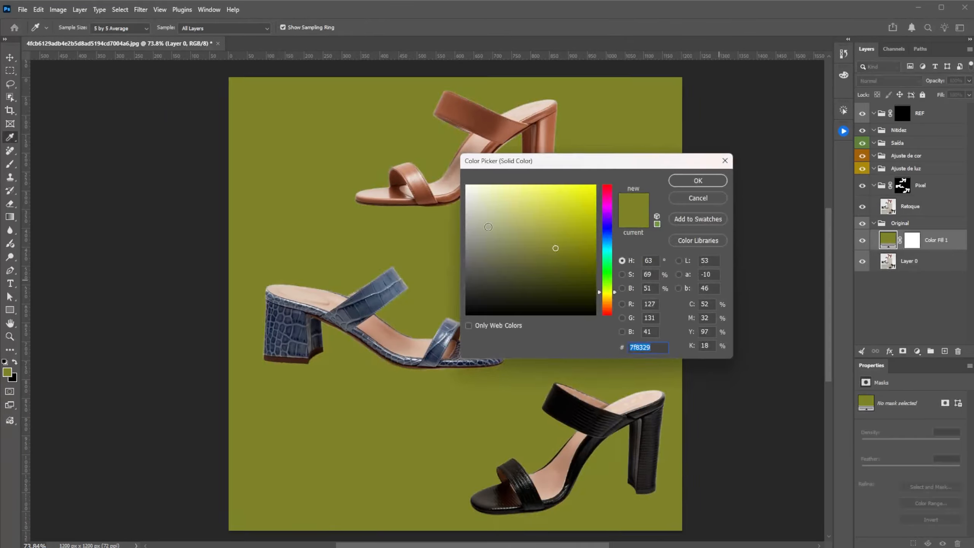
{"action": "type", "text": "ffffff"}
{"action": "left_click", "coordinate": [695, 181]}
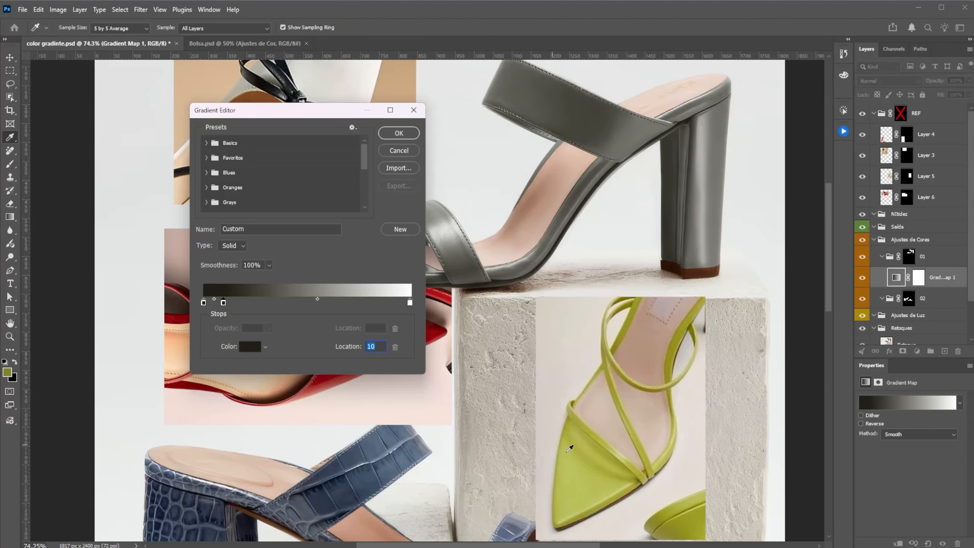
Step: Recolor the gradient map's stops with darker and lighter greens sampled from the green reference sandal
{"action": "left_click", "coordinate": [575, 400]}
{"action": "left_click", "coordinate": [450, 399]}
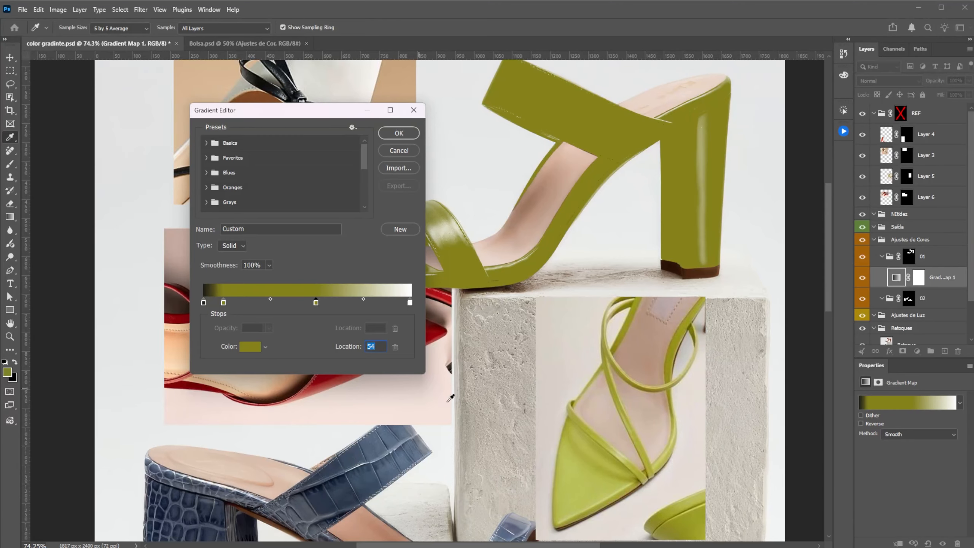
{"action": "left_click", "coordinate": [582, 482]}
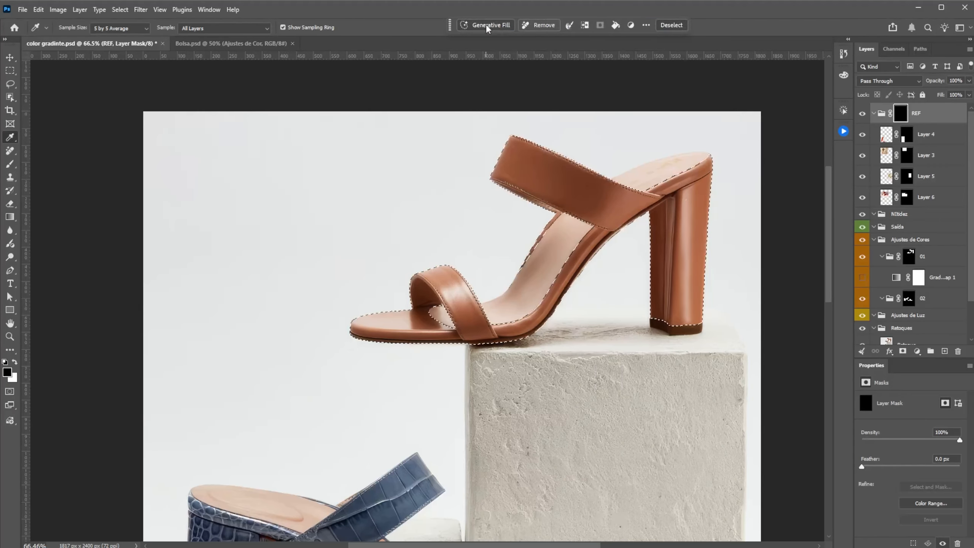
Step: Choose the Gemini model for generative fill on the selected sandal and enter the prompt "ater cor par #bac15a"
{"action": "left_click", "coordinate": [487, 26]}
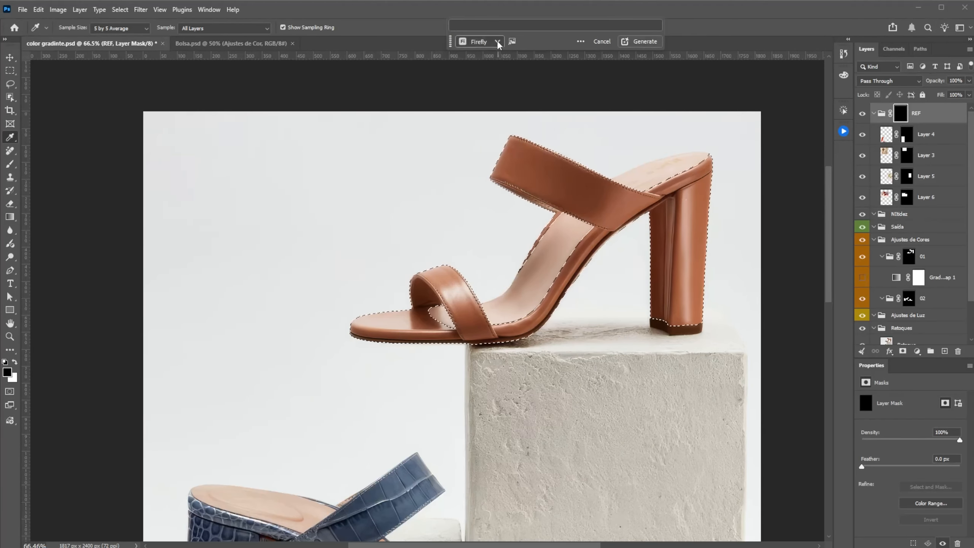
{"action": "left_click", "coordinate": [481, 42]}
{"action": "left_click", "coordinate": [452, 79]}
{"action": "left_click", "coordinate": [464, 160]}
{"action": "key", "text": "e"}
{"action": "left_click", "coordinate": [508, 24]}
{"action": "type", "text": "ater cor par #bac15a"}
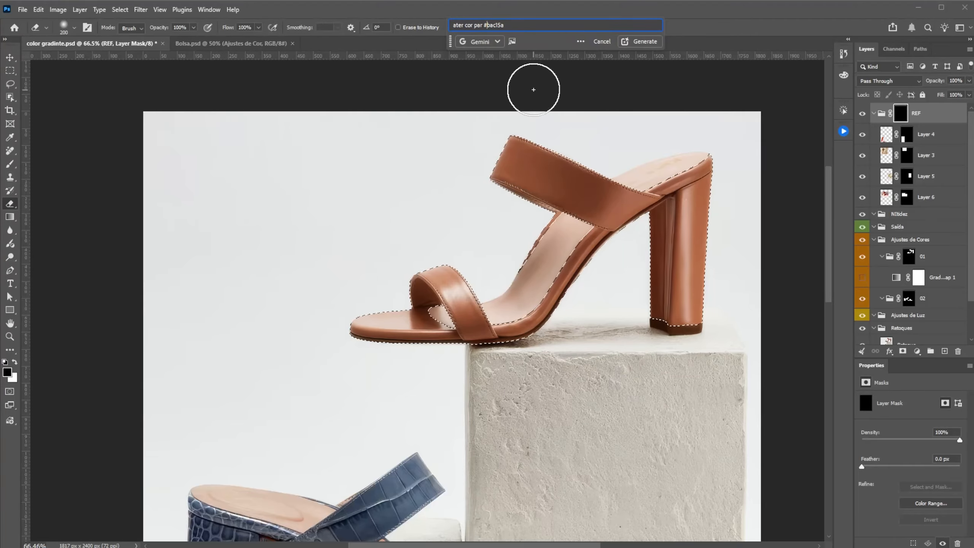
Step: Switch to the browser, view the Adobe account page, close its tab, and look through the Pinterest Color board
{"action": "left_click", "coordinate": [544, 539]}
{"action": "left_click", "coordinate": [778, 135]}
{"action": "left_click", "coordinate": [677, 239]}
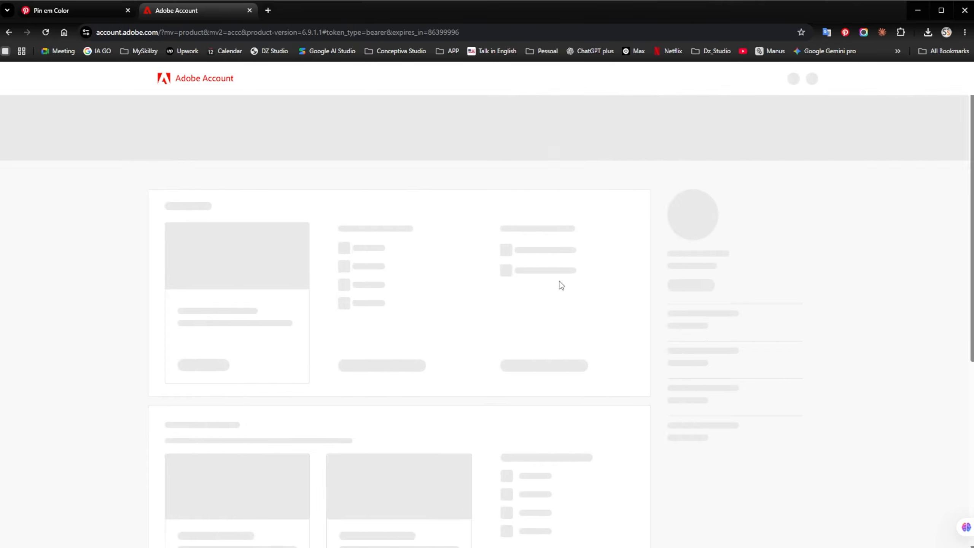
{"action": "left_click", "coordinate": [816, 78]}
{"action": "left_click", "coordinate": [817, 79]}
{"action": "key", "text": "ctrl+w"}
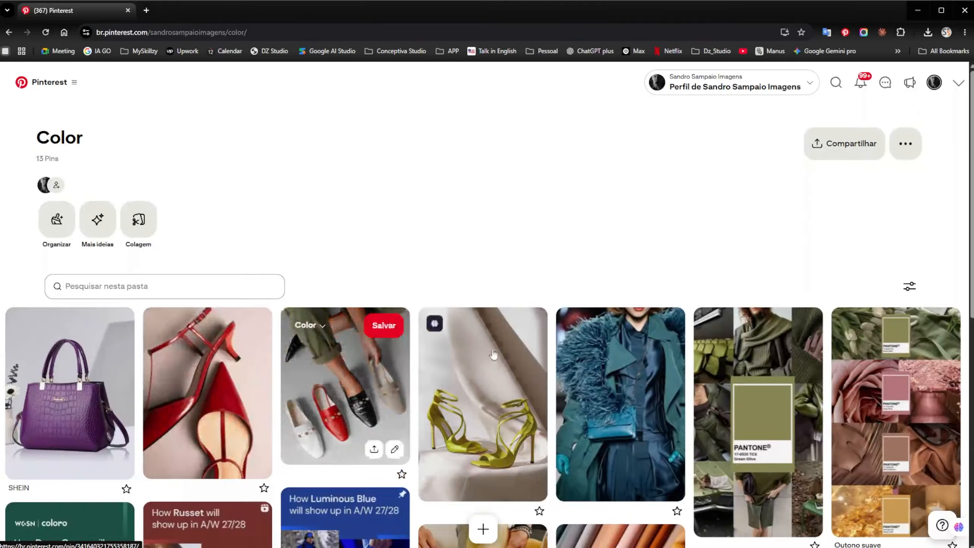
{"action": "scroll", "coordinate": [644, 328], "scroll_direction": "down", "scroll_amount": 8}
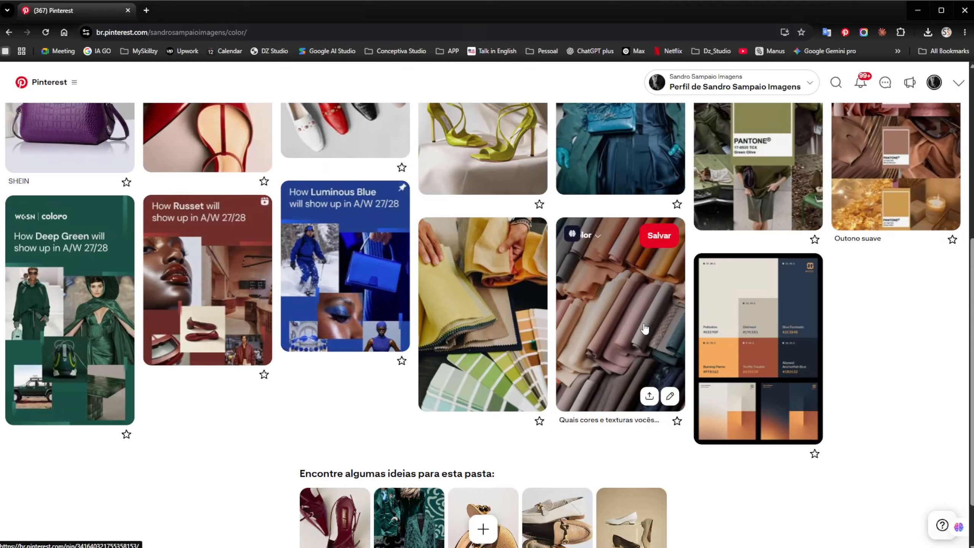
{"action": "scroll", "coordinate": [644, 328], "scroll_direction": "up", "scroll_amount": 4}
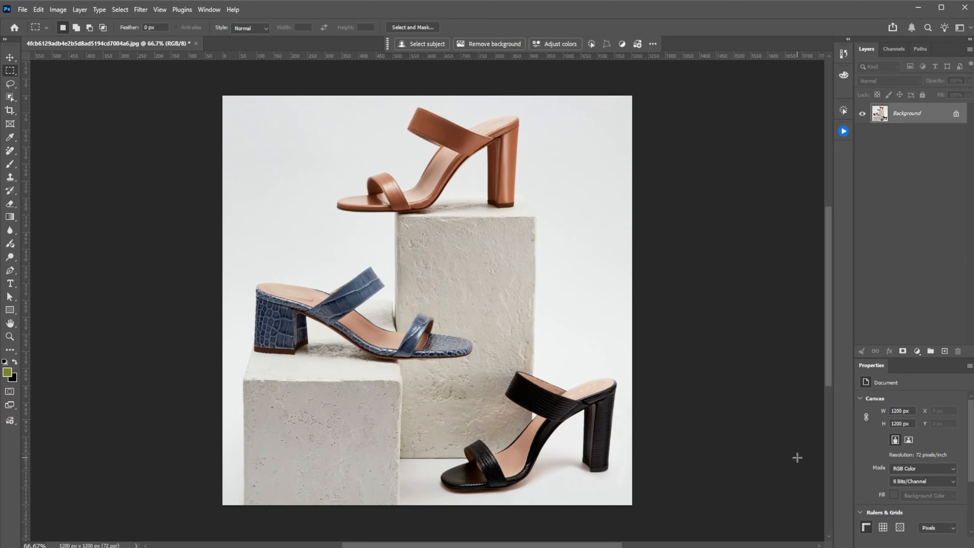
Step: Switch to the browser, browse the saved Pinterest board Color for color references, and open the purple handbag pin
{"action": "mouse_move", "coordinate": [561, 544]}
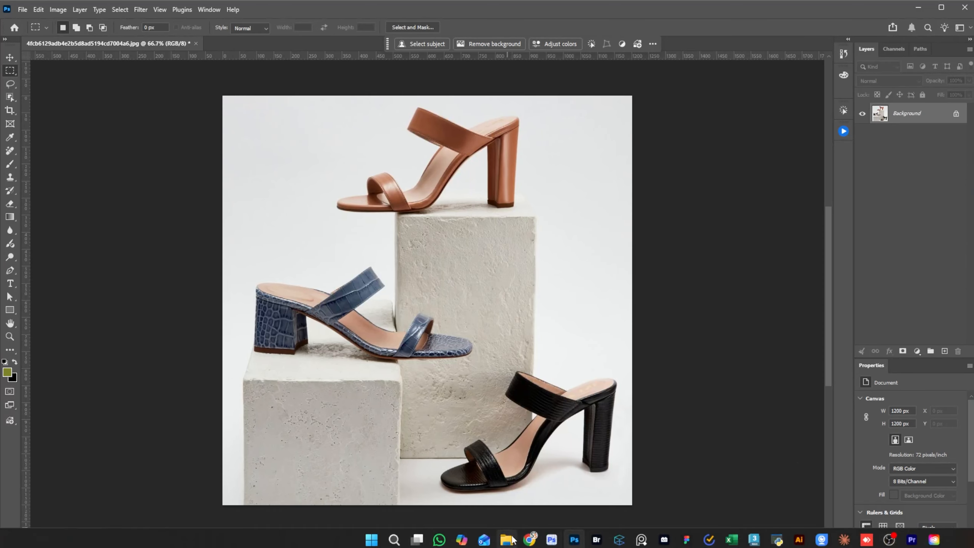
{"action": "left_click", "coordinate": [529, 540]}
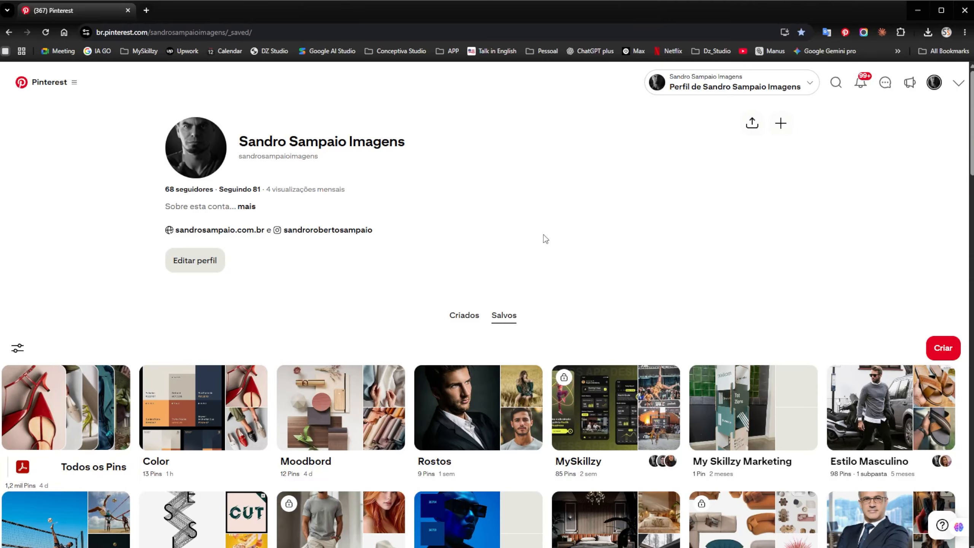
{"action": "left_click", "coordinate": [201, 413]}
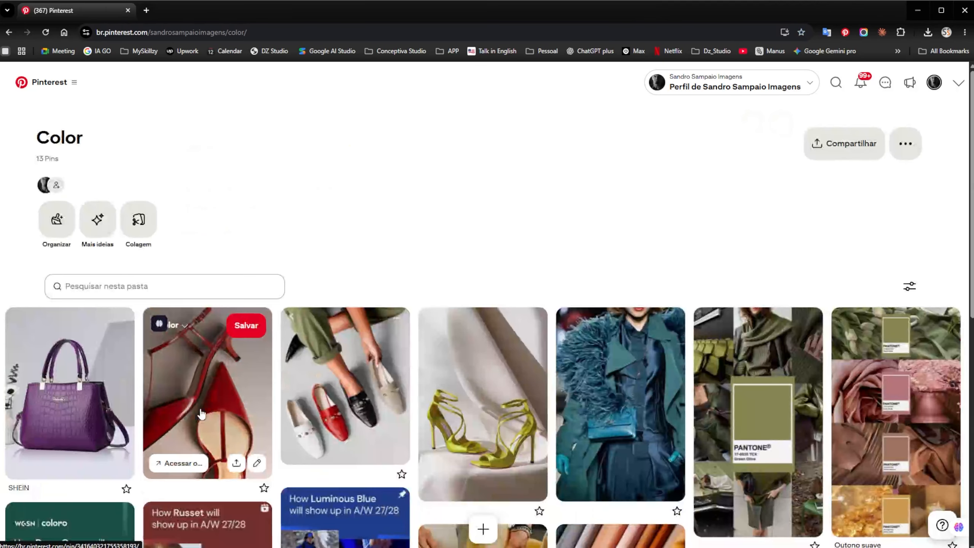
{"action": "scroll", "coordinate": [503, 348], "scroll_direction": "down", "scroll_amount": 4}
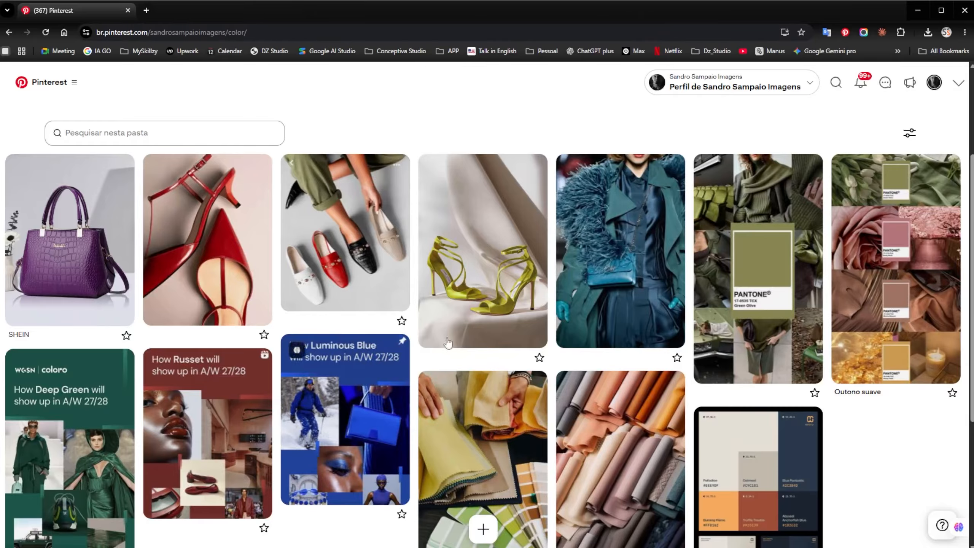
{"action": "scroll", "coordinate": [441, 337], "scroll_direction": "down", "scroll_amount": 4}
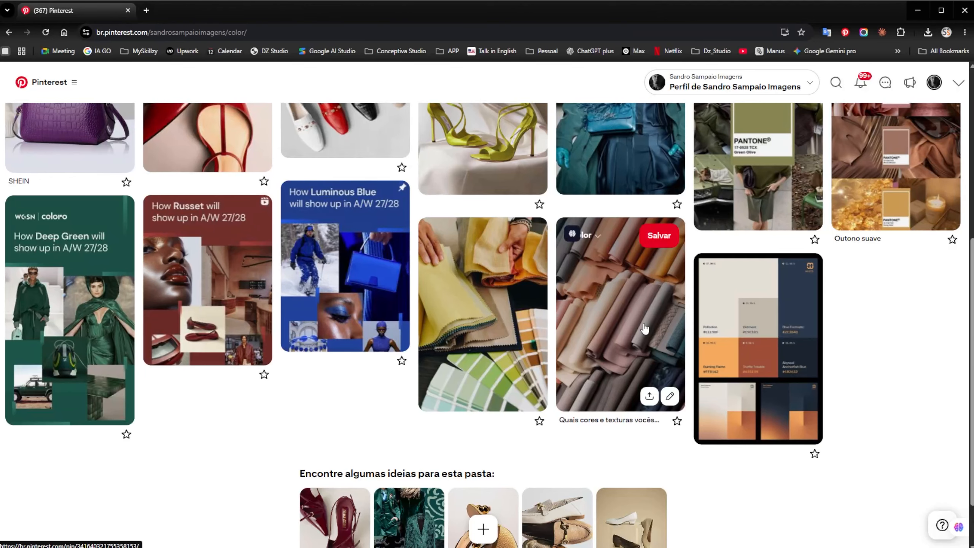
{"action": "scroll", "coordinate": [644, 328], "scroll_direction": "up", "scroll_amount": 4}
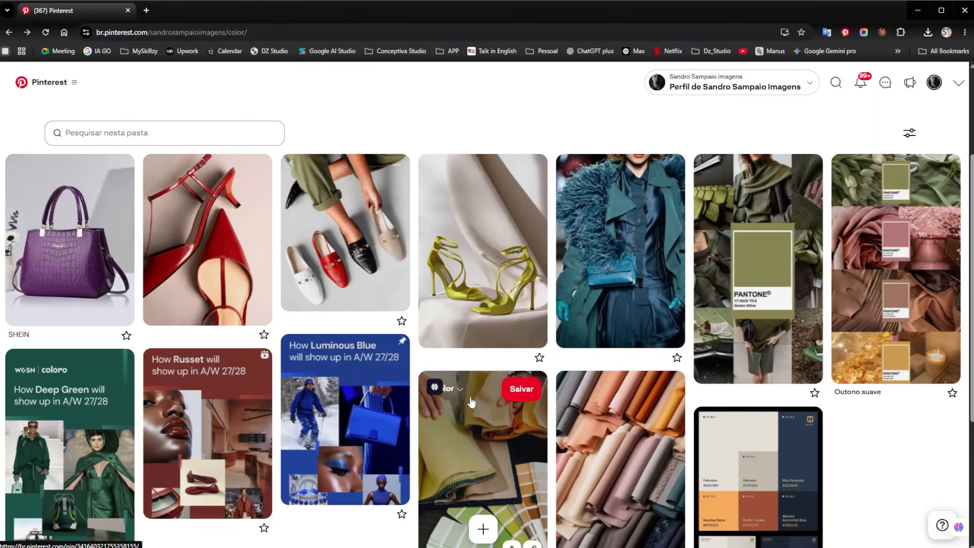
{"action": "left_click", "coordinate": [81, 268]}
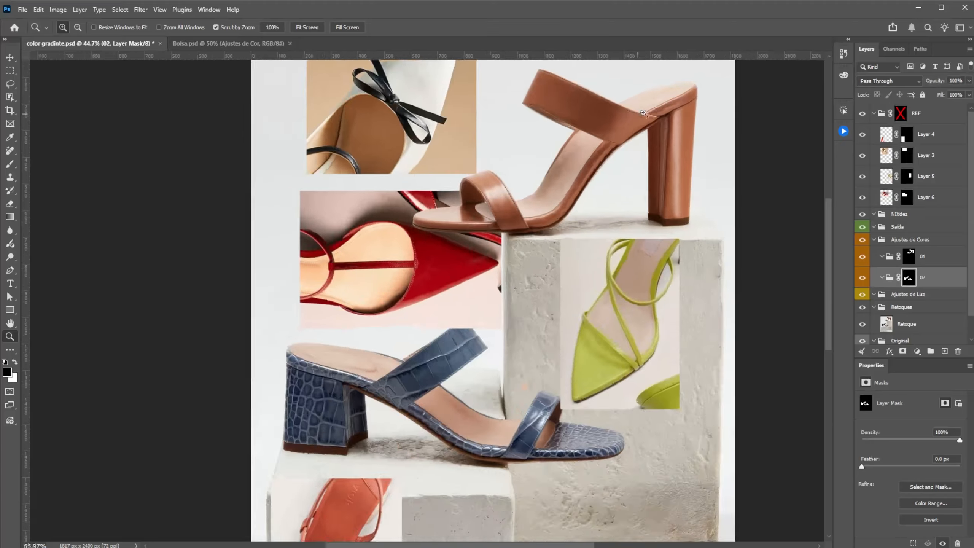
{"action": "scroll", "coordinate": [651, 84], "scroll_direction": "up", "scroll_amount": 3}
Step: Switch to Photoshop and disable the REF group's layer mask to show the reference shoe photos beside the brown sandal
{"action": "left_click", "coordinate": [901, 115], "text": "shift"}
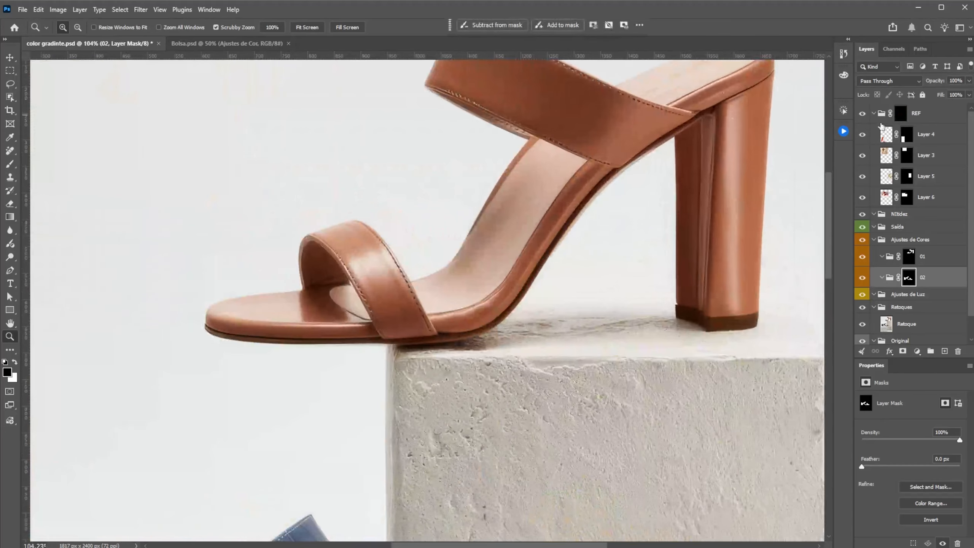
{"action": "scroll", "coordinate": [631, 268], "scroll_direction": "down", "scroll_amount": 3}
{"action": "left_click_drag", "start_coordinate": [646, 256], "coordinate": [658, 235]}
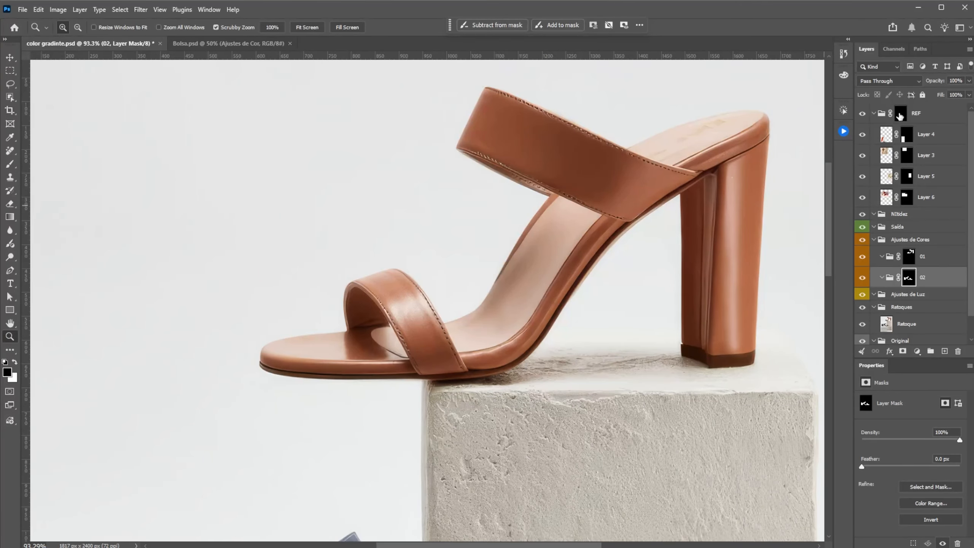
{"action": "left_click", "coordinate": [900, 117], "text": "shift"}
{"action": "key", "text": "ctrl+0"}
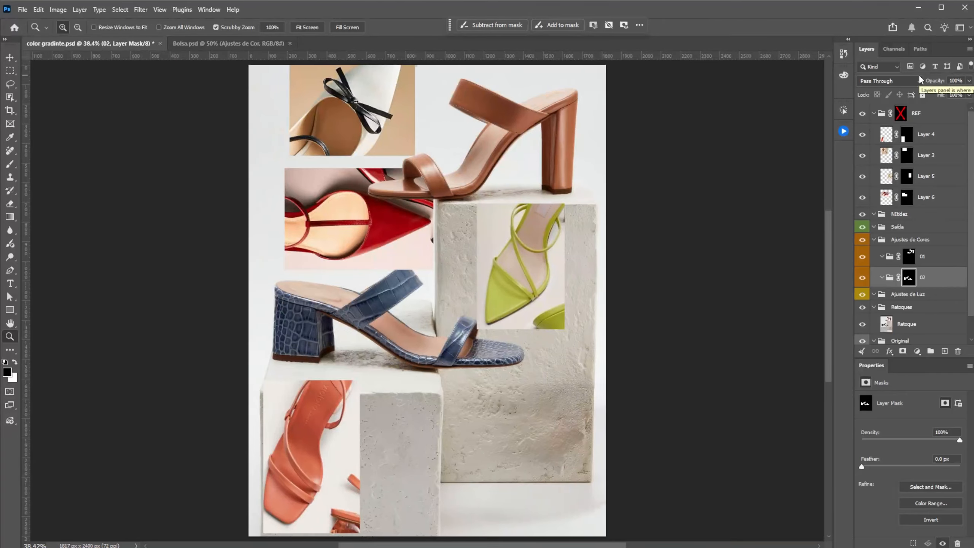
{"action": "left_click_drag", "start_coordinate": [494, 117], "coordinate": [523, 111]}
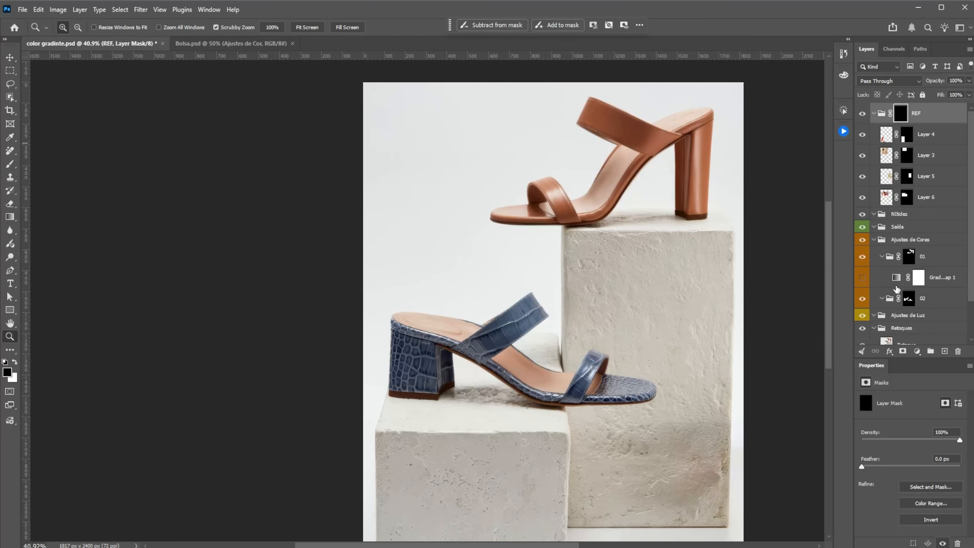
Step: Show the gradient map in group 01 and disable the REF group's mask to compare the recolored sandal with the references
{"action": "scroll", "coordinate": [896, 288], "scroll_direction": "down", "scroll_amount": 3}
{"action": "left_click", "coordinate": [861, 234]}
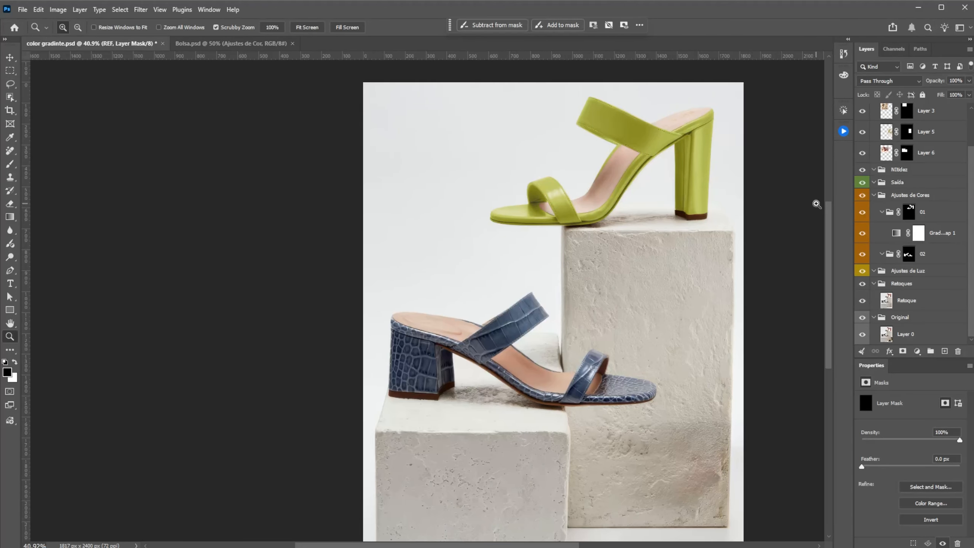
{"action": "left_click_drag", "start_coordinate": [655, 146], "coordinate": [681, 226]}
{"action": "scroll", "coordinate": [903, 158], "scroll_direction": "up", "scroll_amount": 3}
{"action": "left_click", "coordinate": [900, 113], "text": "shift"}
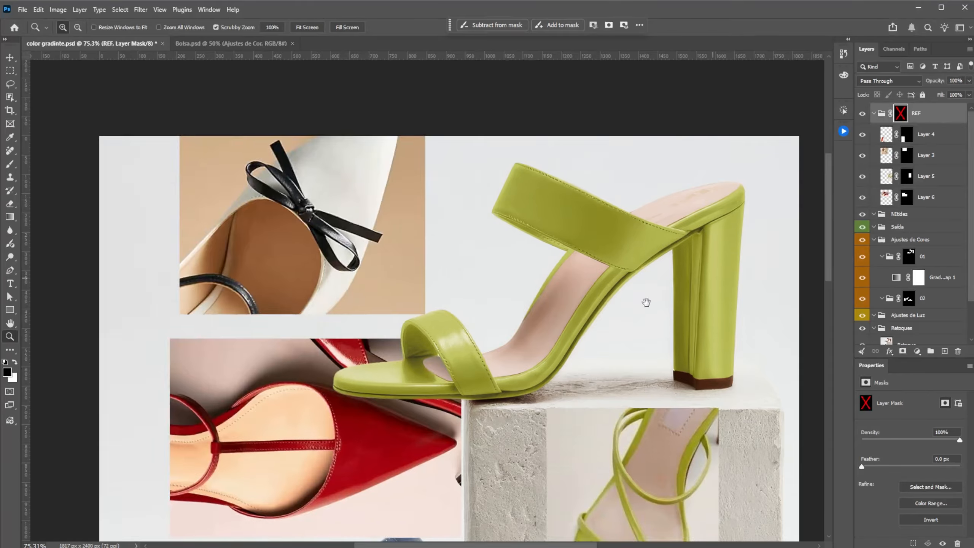
{"action": "left_click_drag", "start_coordinate": [645, 301], "coordinate": [728, 174]}
Step: Edit the gradient map in group 01 and set its darkest stop to color 120502
{"action": "left_click", "coordinate": [896, 277]}
{"action": "left_click", "coordinate": [900, 405]}
{"action": "left_click_drag", "start_coordinate": [317, 110], "coordinate": [141, 80]}
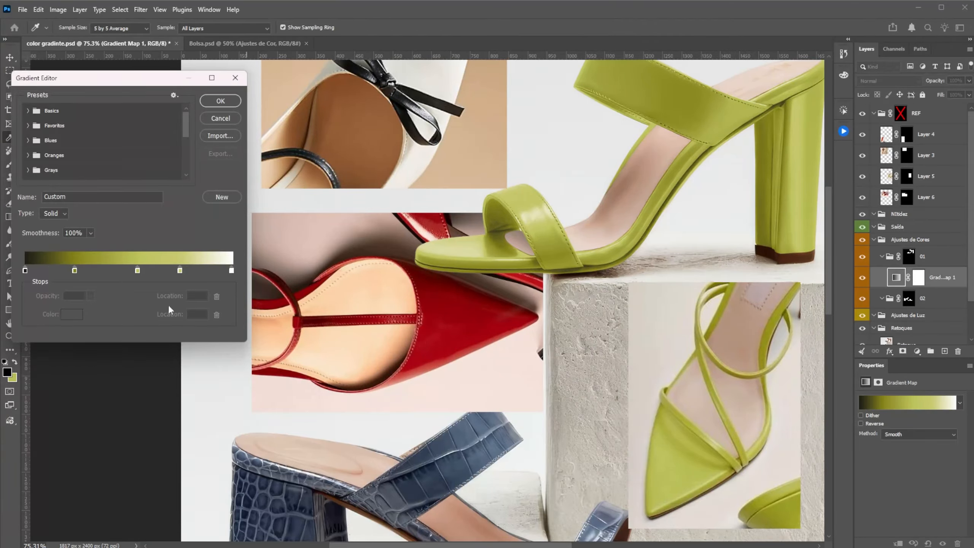
{"action": "double_click", "coordinate": [25, 270]}
{"action": "left_click", "coordinate": [272, 274]}
{"action": "left_click_drag", "start_coordinate": [542, 273], "coordinate": [556, 277]}
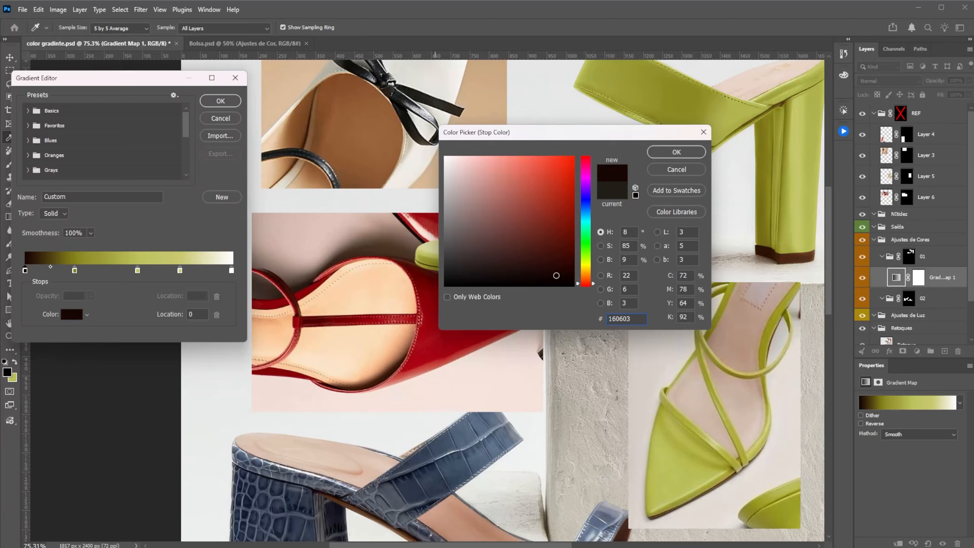
{"action": "left_click", "coordinate": [676, 152]}
Step: Recolor the gradient's second and third stops with a dark red and a mid red sampled from the red reference shoe
{"action": "left_click", "coordinate": [75, 271]}
{"action": "left_click", "coordinate": [72, 315]}
{"action": "left_click", "coordinate": [296, 295]}
{"action": "left_click", "coordinate": [662, 155]}
{"action": "left_click", "coordinate": [137, 270]}
{"action": "left_click", "coordinate": [75, 315]}
{"action": "left_click_drag", "start_coordinate": [510, 132], "coordinate": [629, 120]}
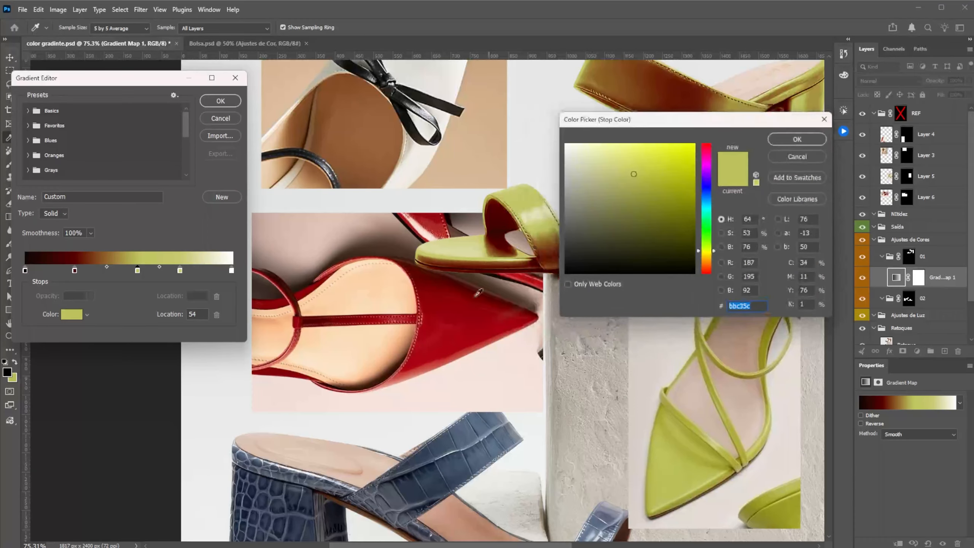
{"action": "left_click", "coordinate": [468, 303]}
{"action": "left_click", "coordinate": [789, 139]}
Step: Recolor the gradient's stop at location 75 with a light red sampled from the red reference shoe's highlight
{"action": "left_click", "coordinate": [180, 271]}
{"action": "left_click", "coordinate": [78, 315]}
{"action": "left_click", "coordinate": [426, 231]}
{"action": "left_click", "coordinate": [788, 142]}
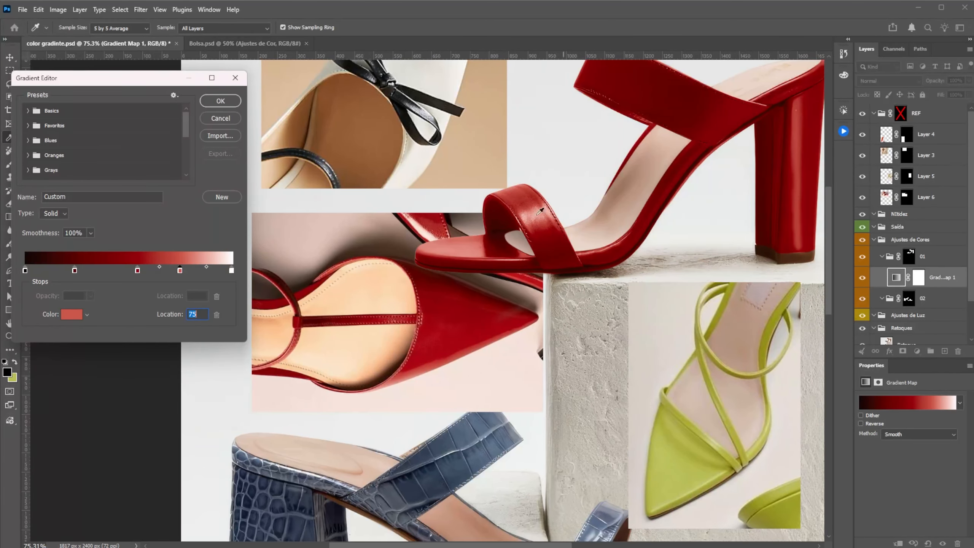
Step: Move the dark red stop to location 16 and shift the mid red stop slightly toward the shadows
{"action": "left_click_drag", "start_coordinate": [138, 272], "coordinate": [129, 272]}
{"action": "left_click_drag", "start_coordinate": [75, 272], "coordinate": [58, 273]}
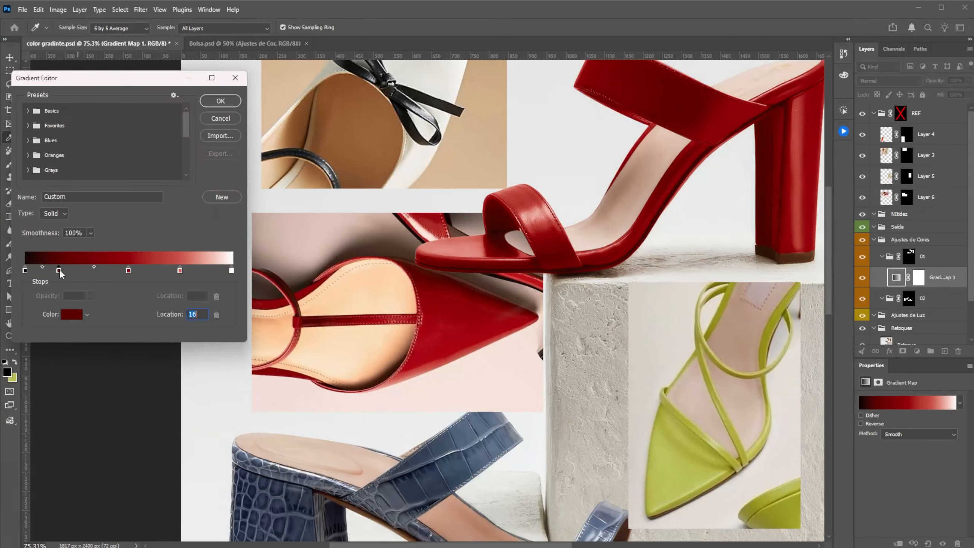
{"action": "left_click_drag", "start_coordinate": [128, 272], "coordinate": [126, 272]}
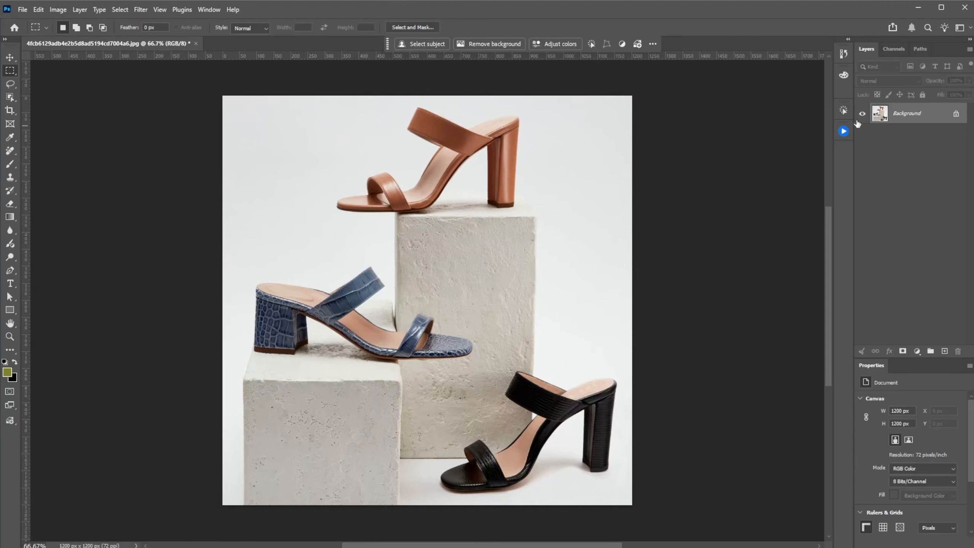
Step: Run the 002_Base action on the shoe photo to build the retouching layer groups, and review the created groups
{"action": "left_click", "coordinate": [843, 111]}
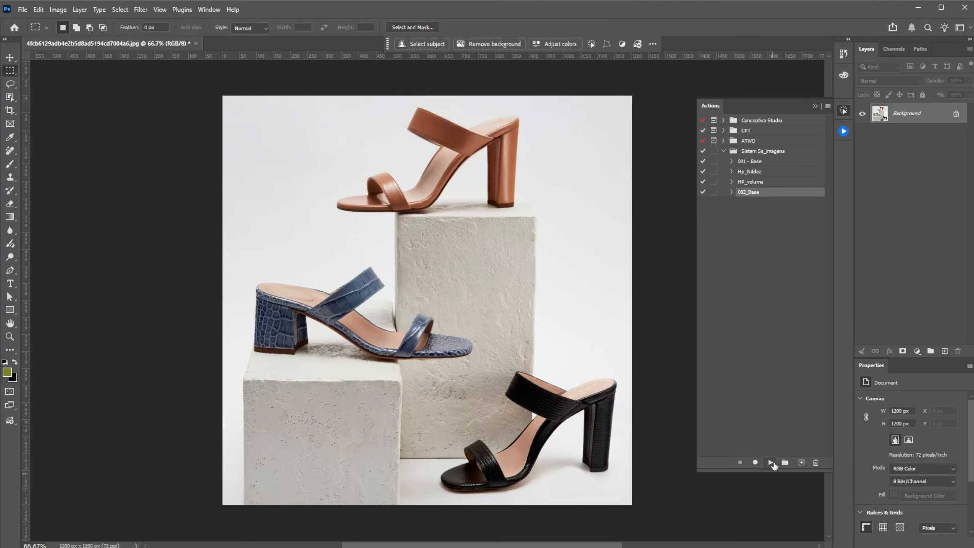
{"action": "left_click", "coordinate": [770, 463]}
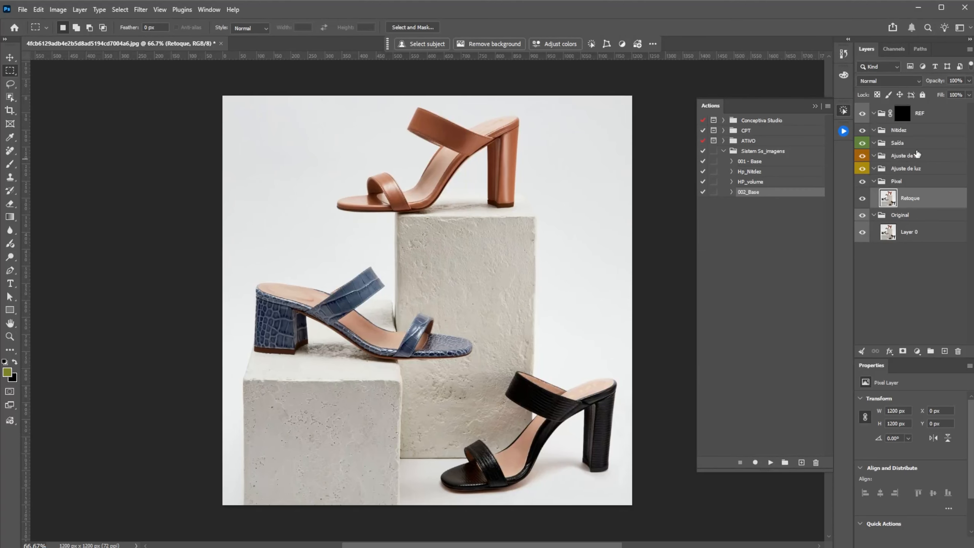
{"action": "left_click", "coordinate": [909, 158]}
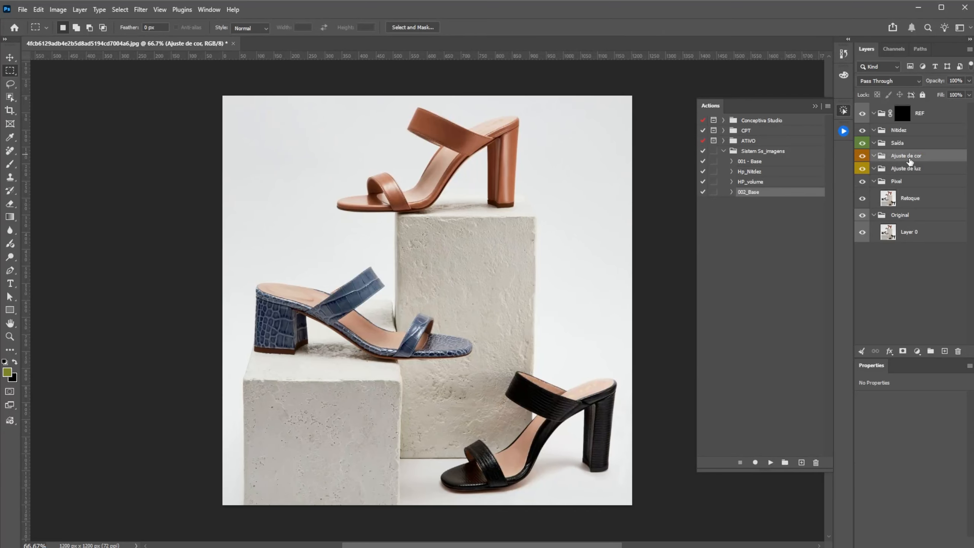
{"action": "left_click", "coordinate": [910, 171]}
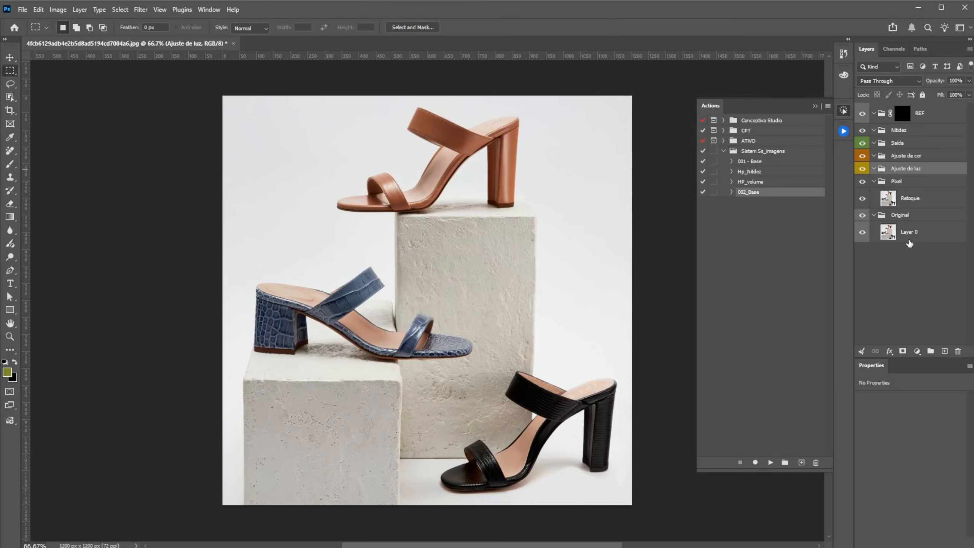
{"action": "left_click", "coordinate": [911, 203]}
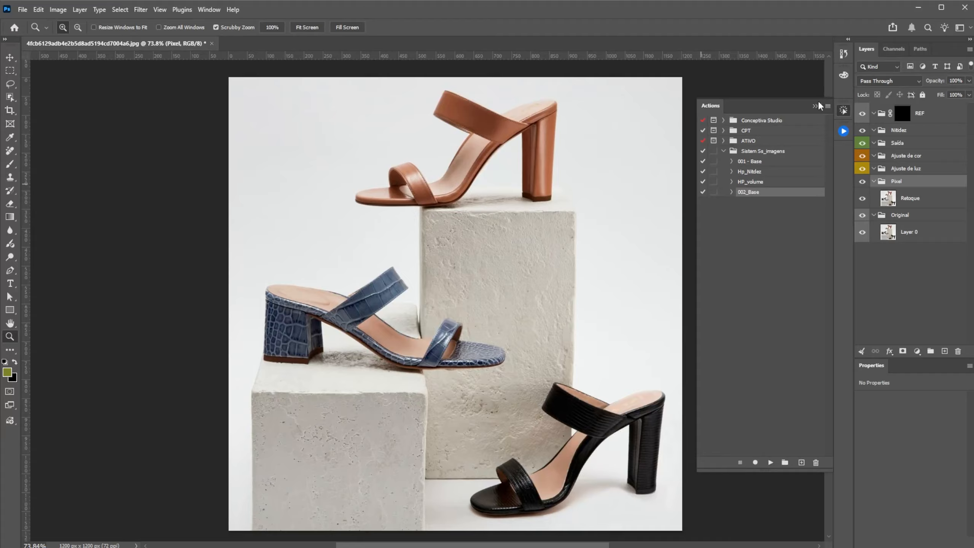
{"action": "left_click", "coordinate": [816, 106]}
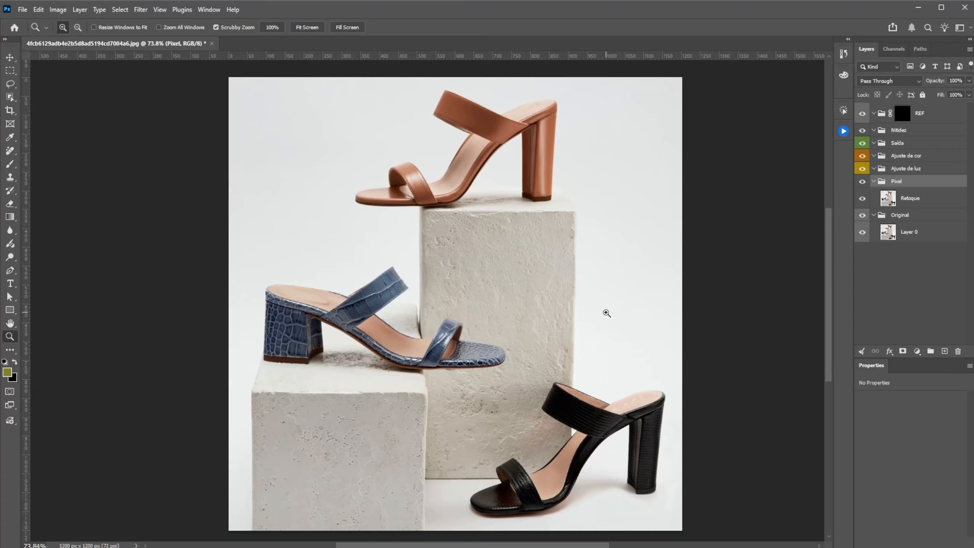
Step: Select the three shoes as subject on the Retoque layer and mask the Pixel group with that selection
{"action": "left_click", "coordinate": [887, 198]}
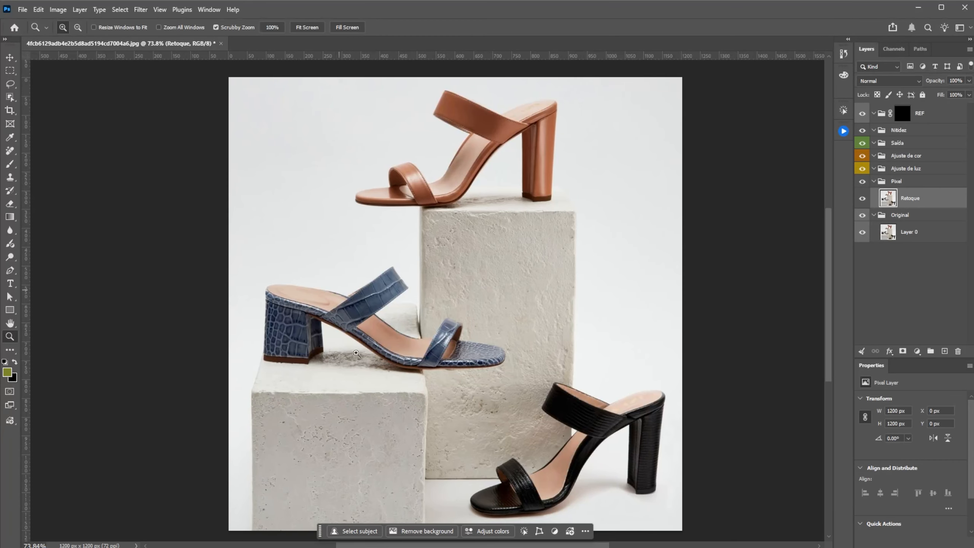
{"action": "left_click_drag", "start_coordinate": [320, 531], "coordinate": [368, 69]}
{"action": "left_click", "coordinate": [396, 71]}
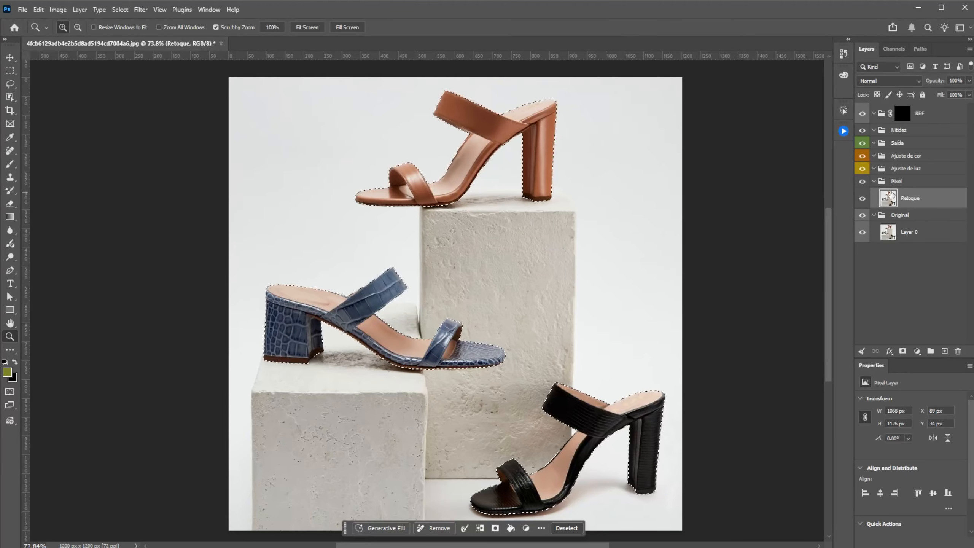
{"action": "left_click", "coordinate": [897, 182]}
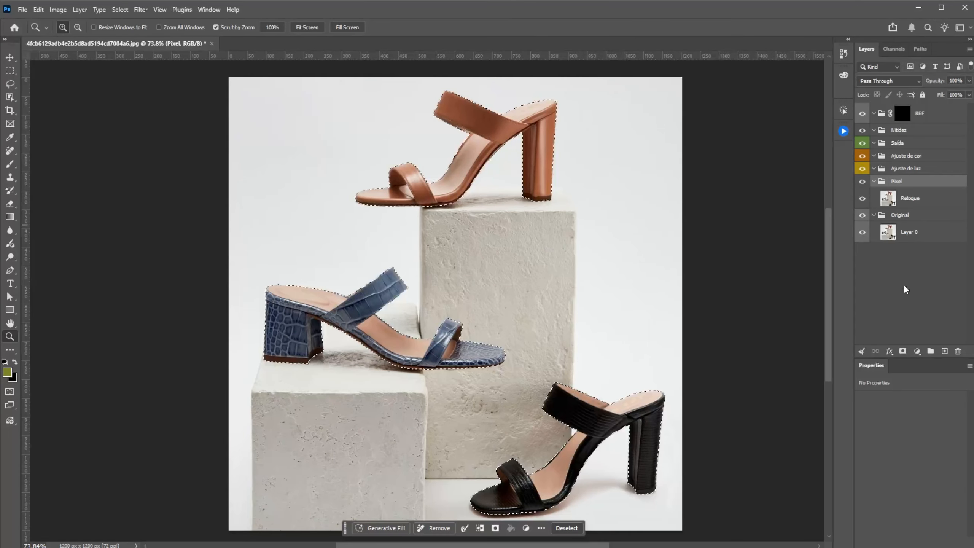
{"action": "left_click", "coordinate": [901, 353]}
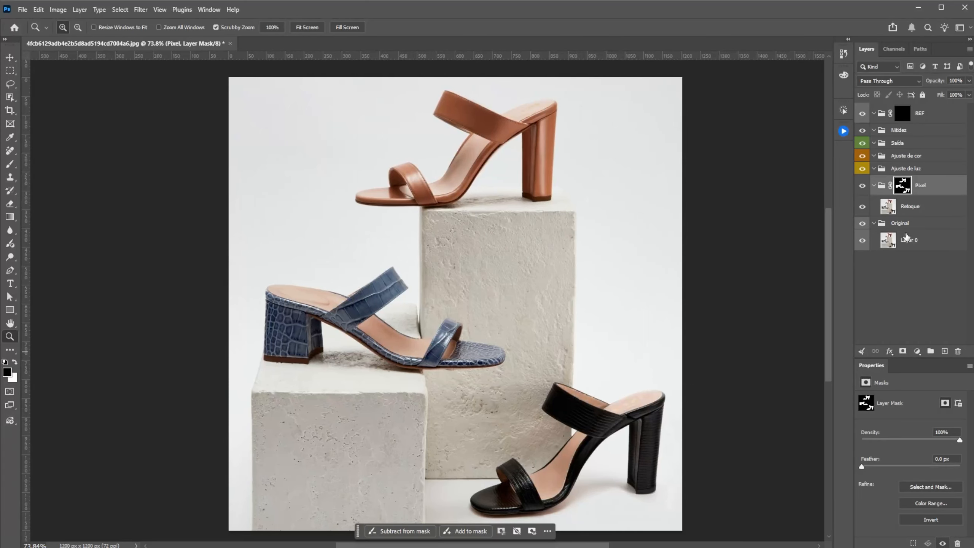
Step: Add a white (ffffff) solid color fill layer above Layer 0 in the Original group
{"action": "left_click", "coordinate": [907, 237]}
{"action": "left_click", "coordinate": [917, 351]}
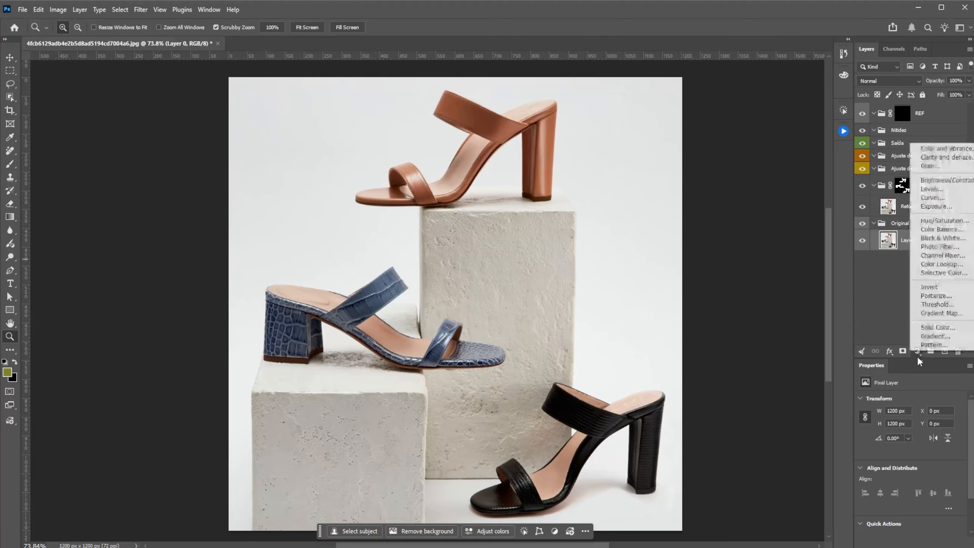
{"action": "left_click", "coordinate": [938, 326]}
{"action": "type", "text": "ffffff"}
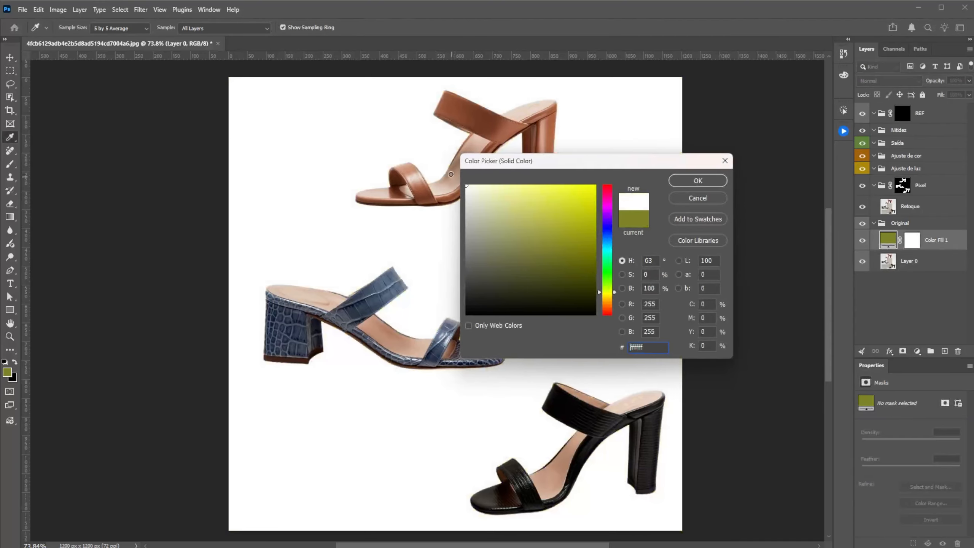
{"action": "left_click", "coordinate": [689, 185]}
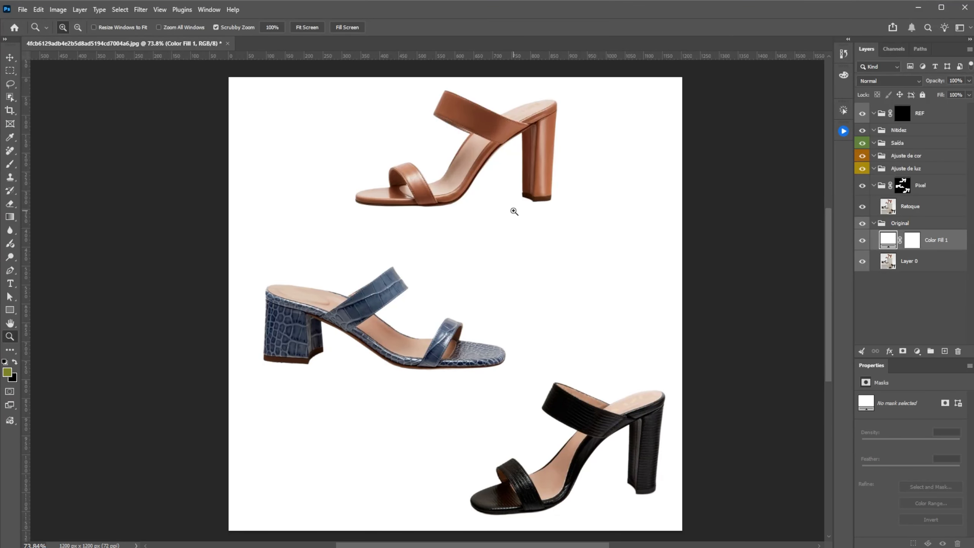
Step: Review the Device and Cloud options for Select Subject and Remove Background in the image processing preferences, leaving the preferences unchanged
{"action": "left_click", "coordinate": [888, 209]}
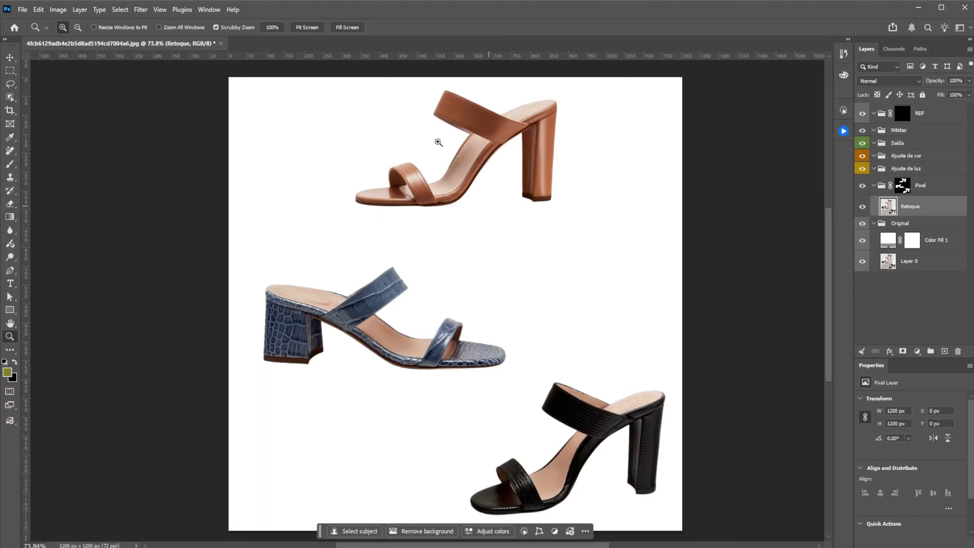
{"action": "key", "text": "i"}
{"action": "key", "text": "ctrl+k"}
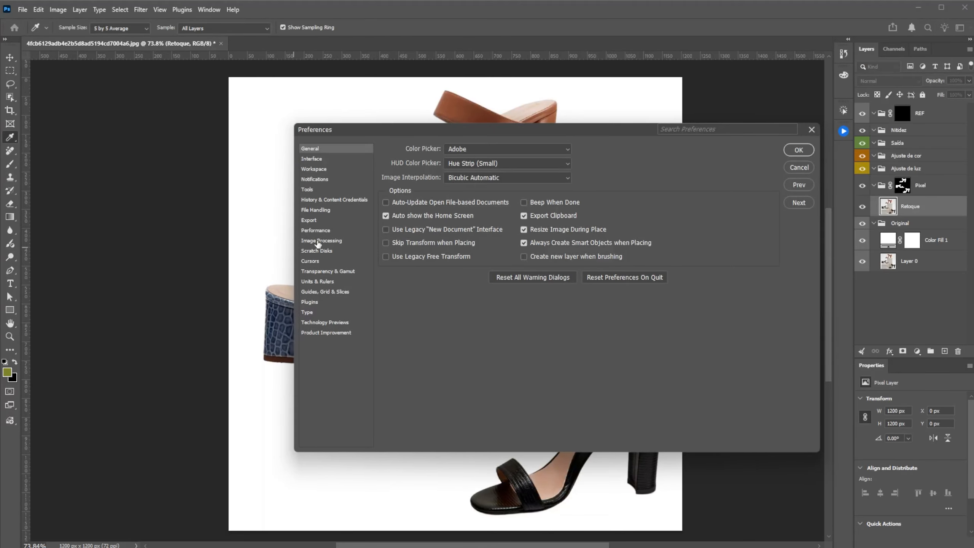
{"action": "left_click", "coordinate": [317, 241]}
{"action": "left_click", "coordinate": [547, 165]}
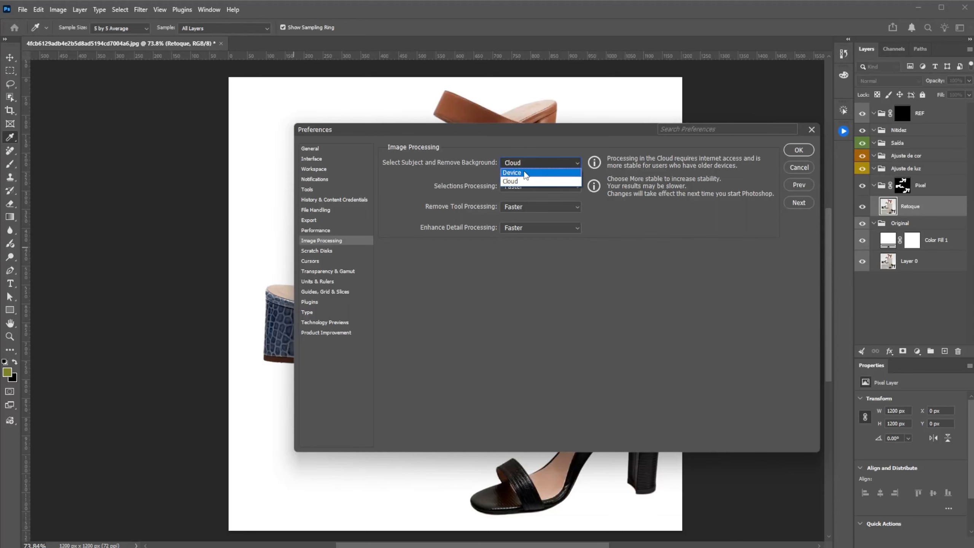
{"action": "left_click", "coordinate": [529, 149]}
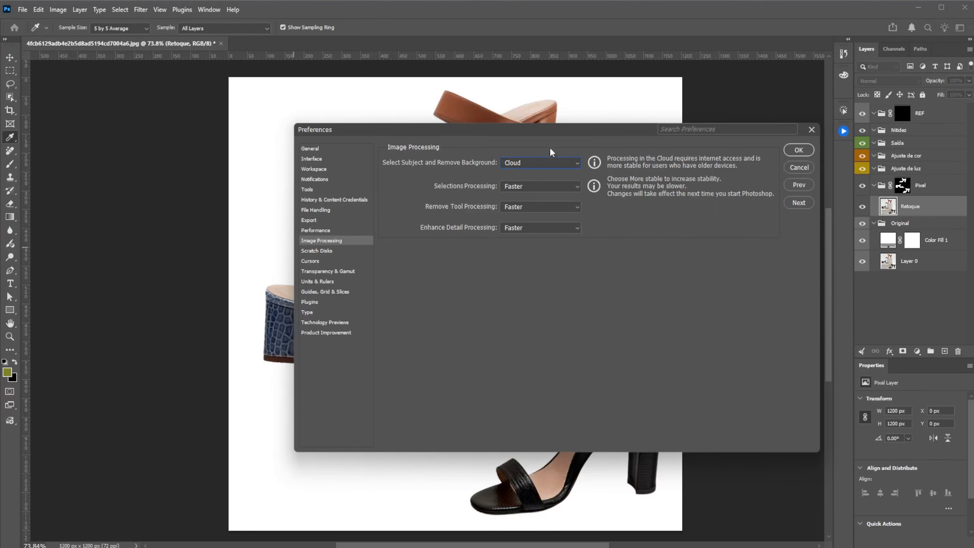
{"action": "left_click", "coordinate": [798, 168]}
{"action": "key", "text": "z"}
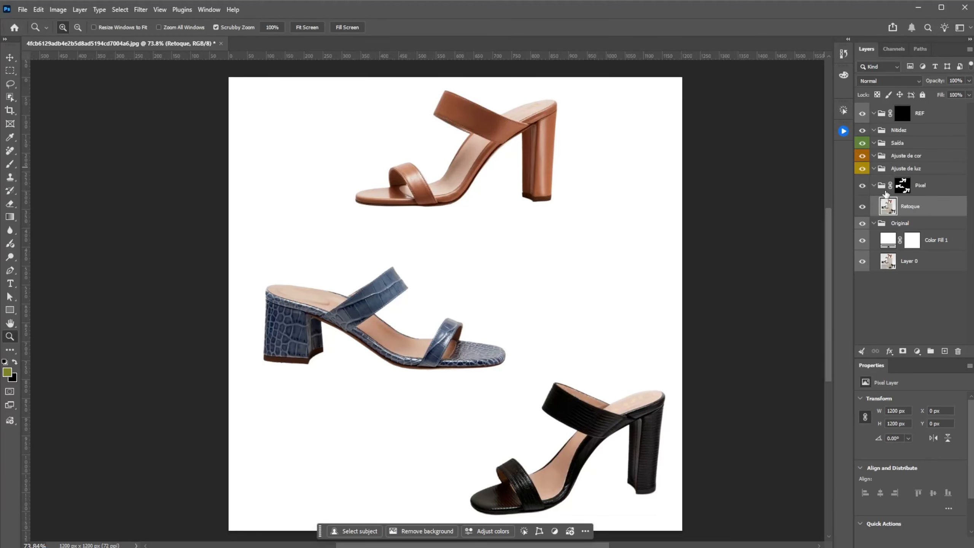
Step: Try dark green 141c14 as the color of the white background fill layer
{"action": "double_click", "coordinate": [888, 240]}
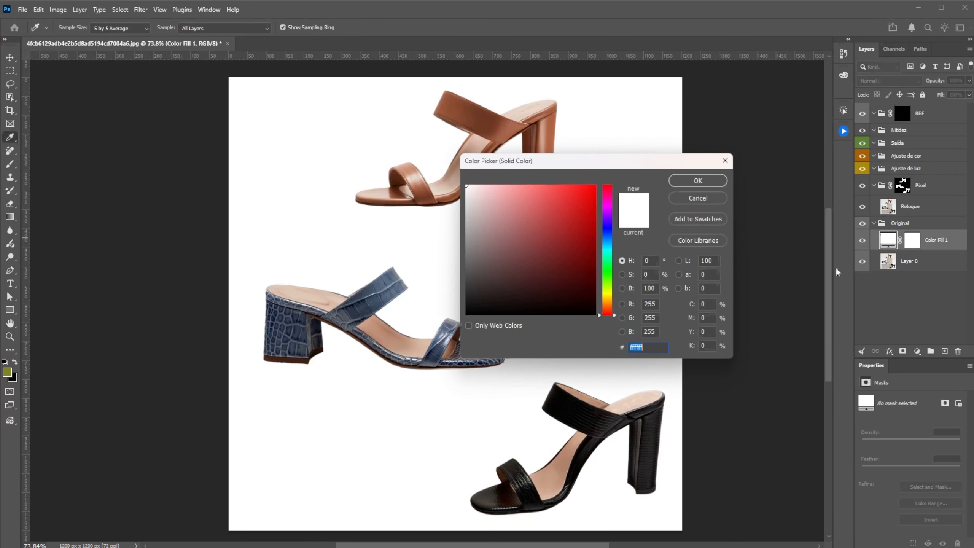
{"action": "left_click", "coordinate": [607, 272]}
{"action": "left_click_drag", "start_coordinate": [493, 256], "coordinate": [505, 301]}
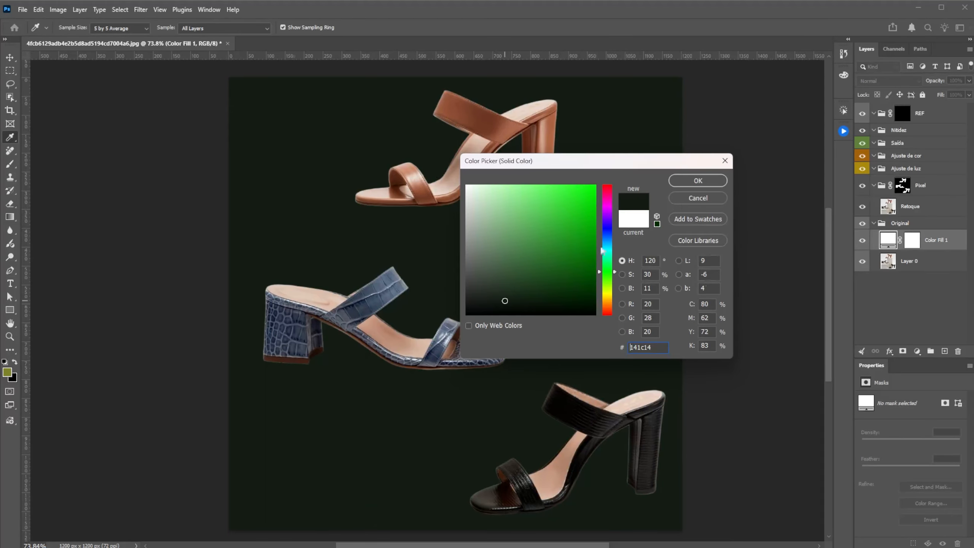
{"action": "left_click", "coordinate": [707, 201]}
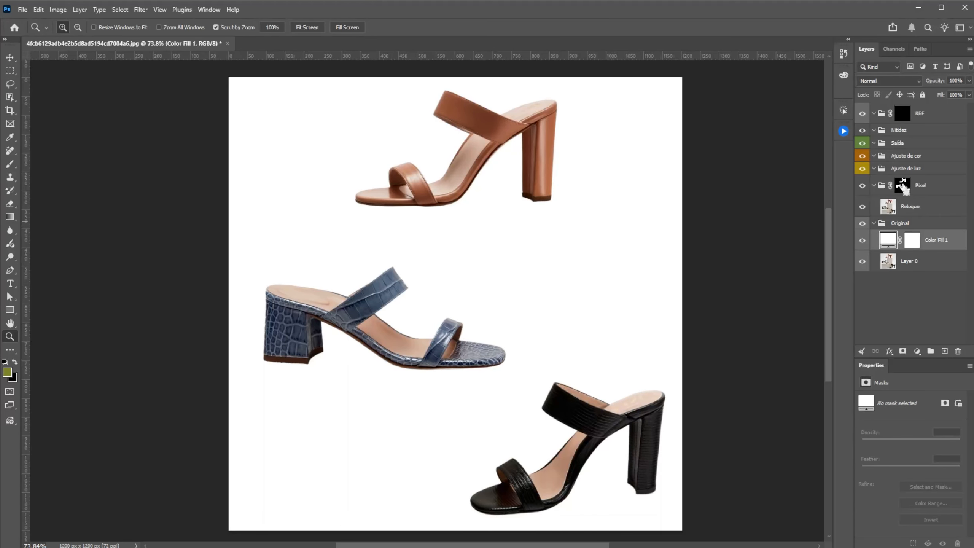
Step: Load the Pixel group's mask as a selection limited to the brown shoe and add a gradient map from it in the Ajuste de cor group
{"action": "left_click", "coordinate": [905, 187], "text": "ctrl"}
{"action": "key", "text": "m"}
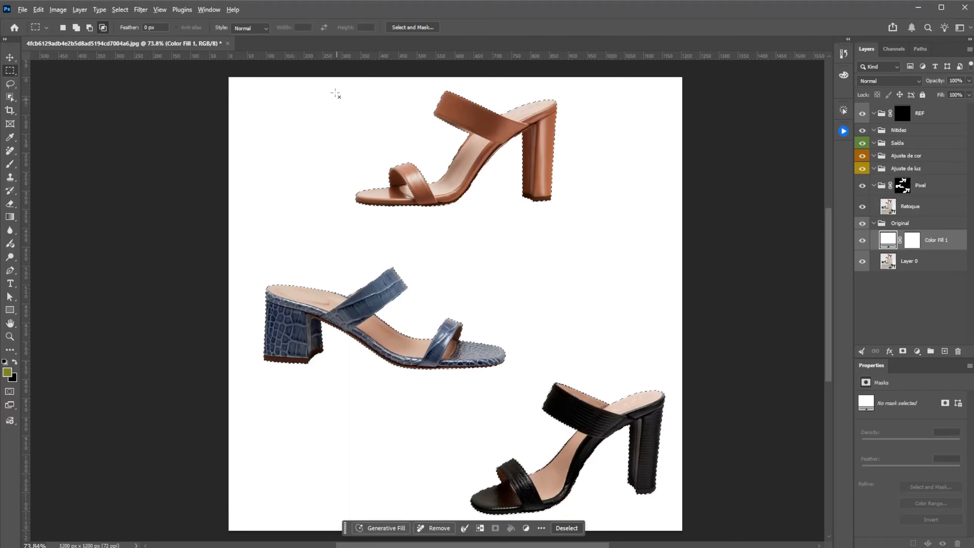
{"action": "left_click_drag", "start_coordinate": [329, 78], "coordinate": [611, 226]}
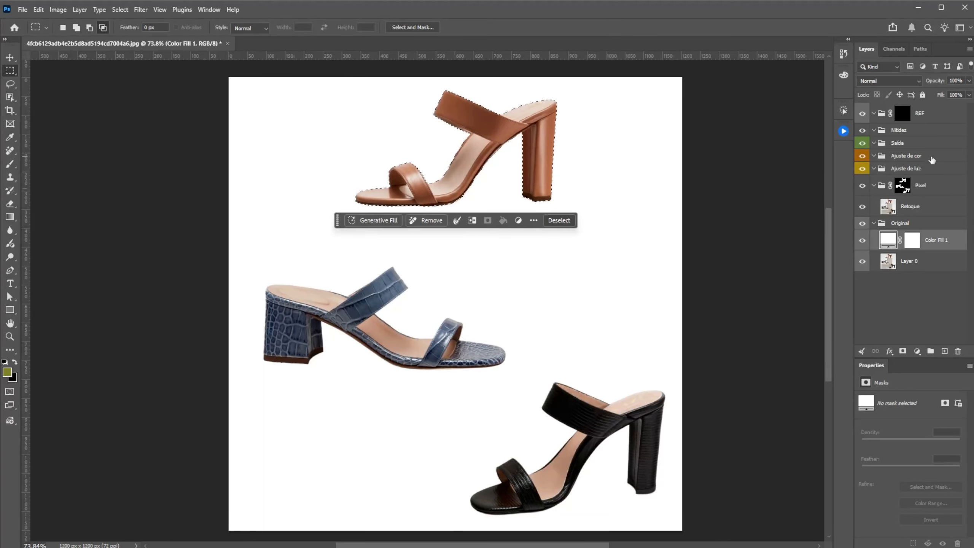
{"action": "left_click", "coordinate": [918, 159]}
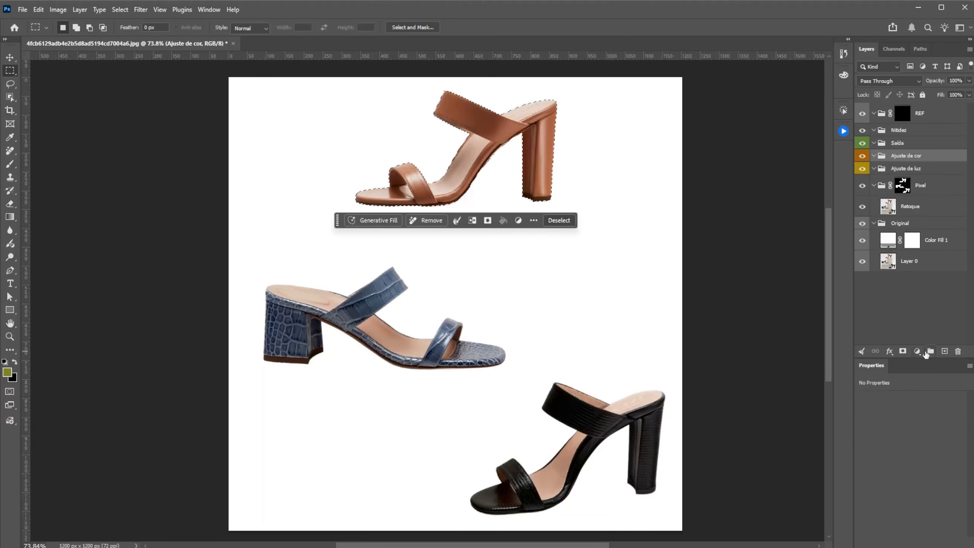
{"action": "left_click", "coordinate": [917, 352]}
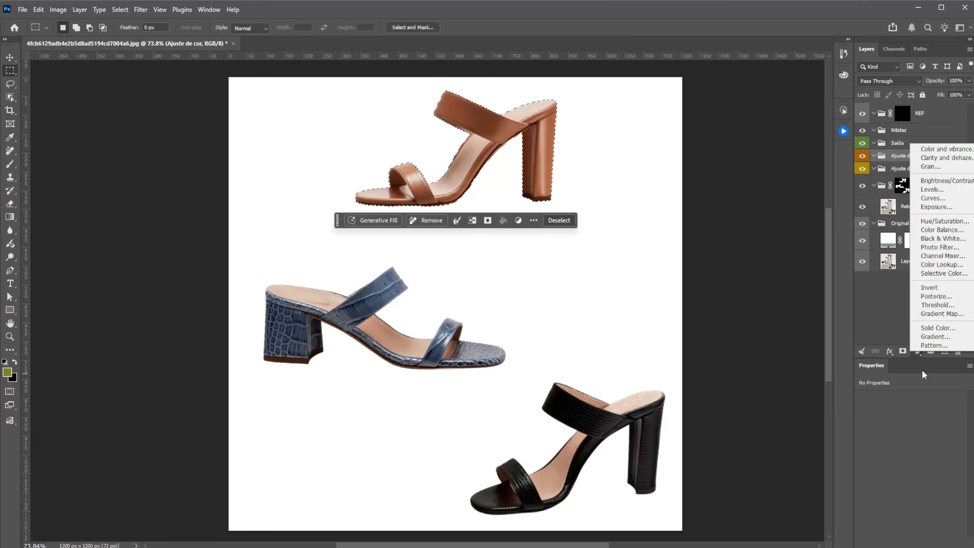
{"action": "left_click", "coordinate": [936, 314]}
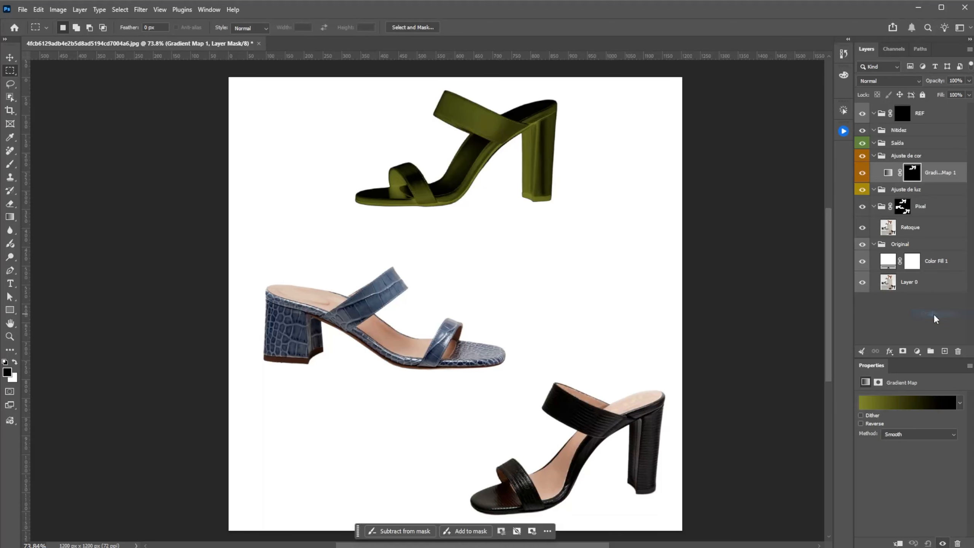
Step: Apply the Purple leather preset from the Favoritos folder to the brown shoe's gradient map
{"action": "left_click", "coordinate": [900, 403]}
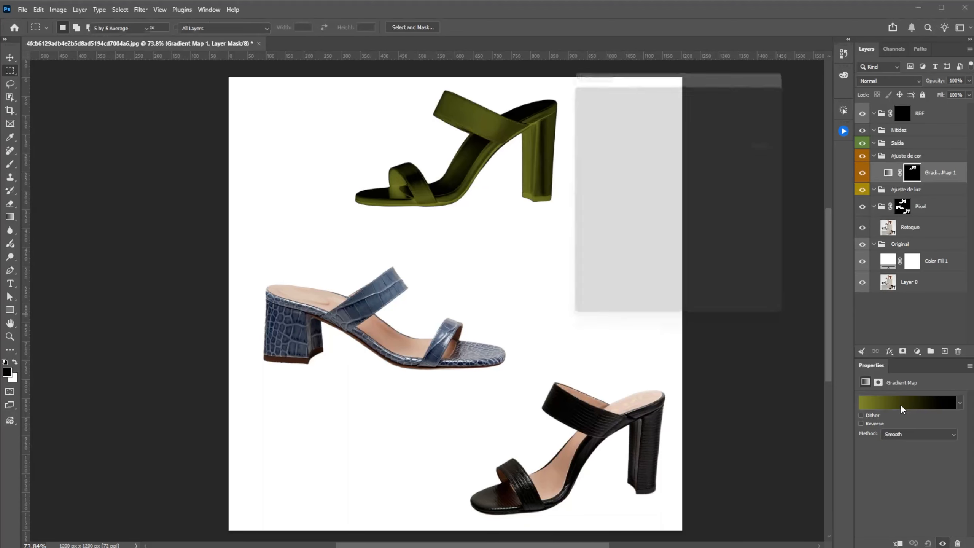
{"action": "left_click", "coordinate": [584, 114]}
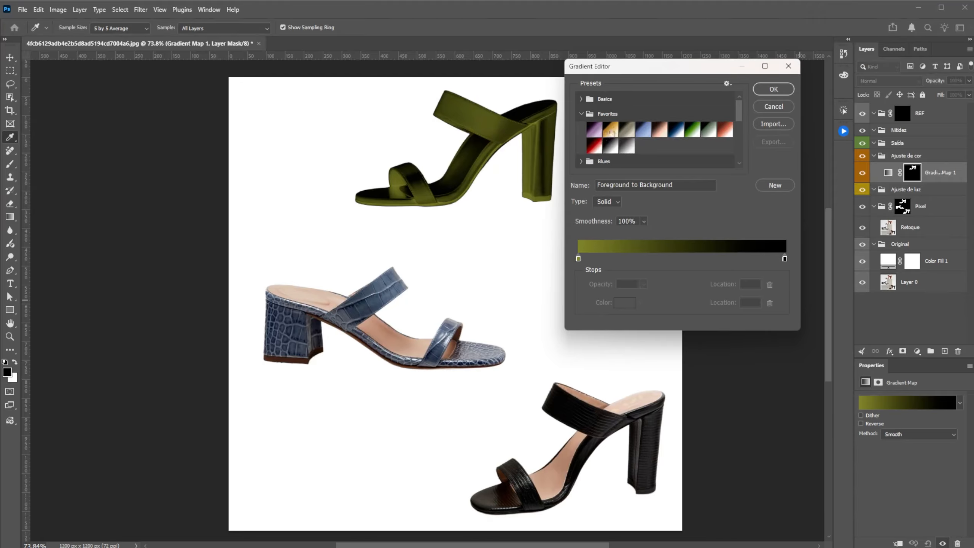
{"action": "left_click", "coordinate": [610, 130]}
{"action": "left_click", "coordinate": [594, 130]}
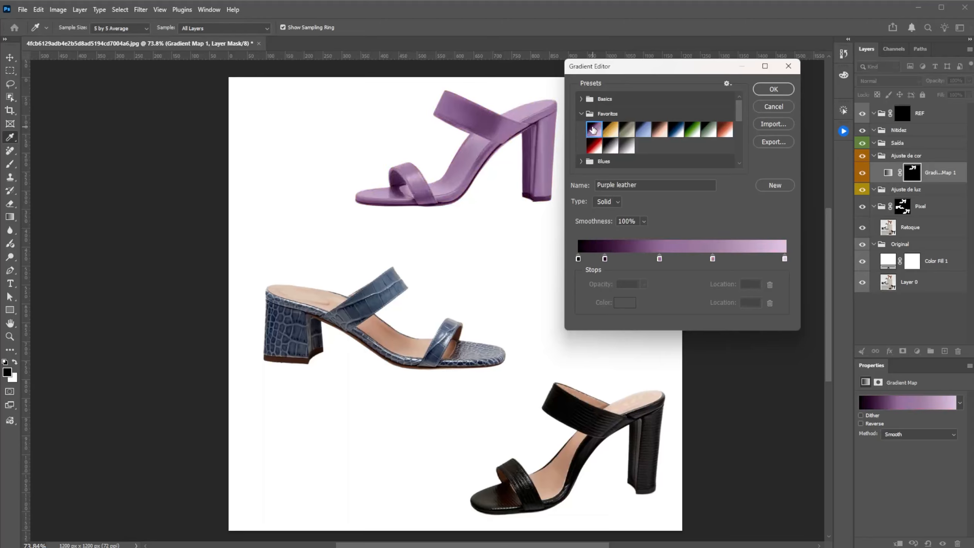
{"action": "left_click", "coordinate": [773, 90]}
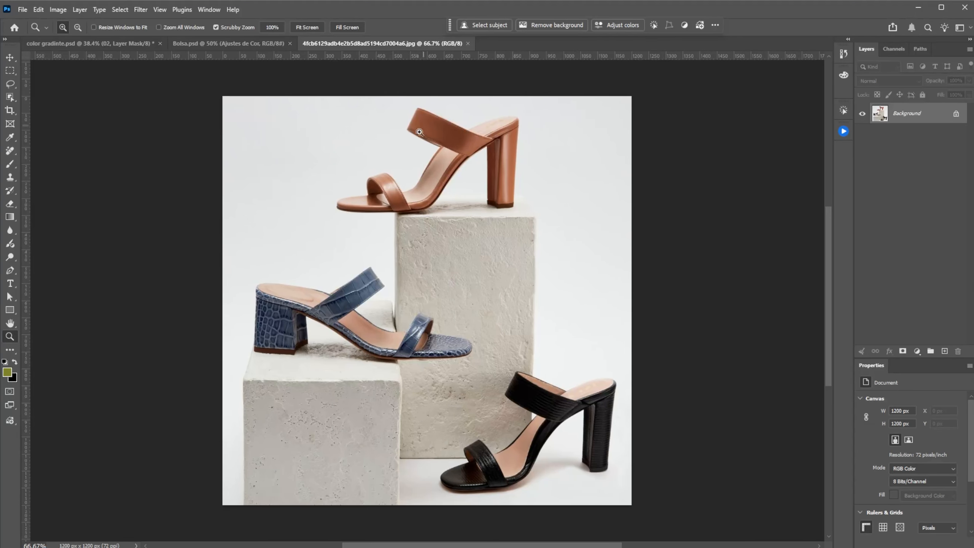
Step: Close the shoe JPG and examine the layer masks of groups 01 and 02 in the remaining shoe document
{"action": "left_click", "coordinate": [468, 43]}
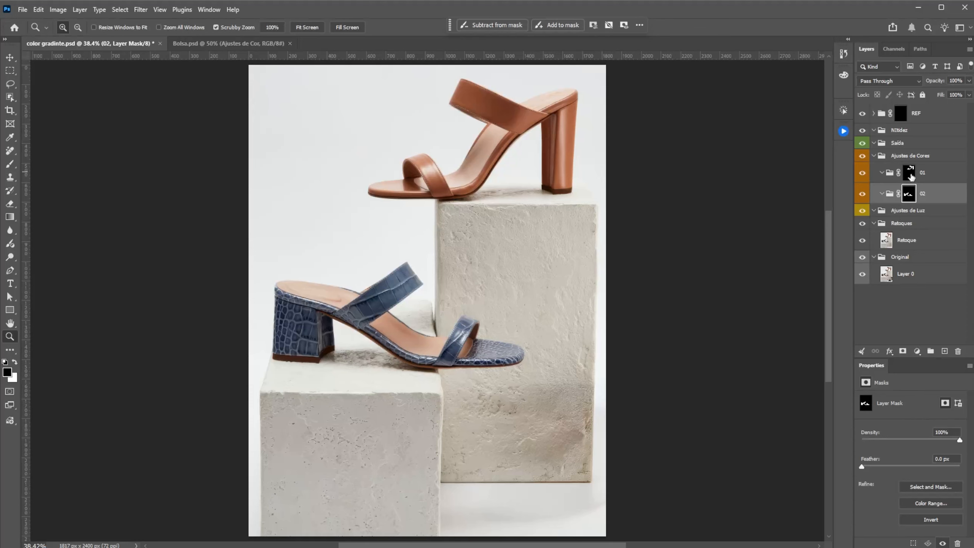
{"action": "left_click", "coordinate": [908, 173], "text": "alt"}
{"action": "left_click", "coordinate": [908, 174], "text": "alt"}
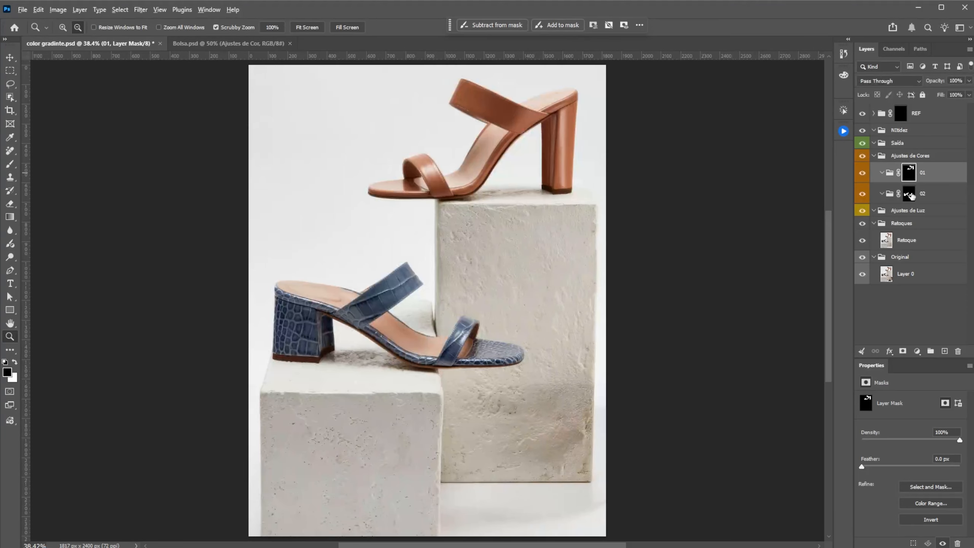
{"action": "left_click", "coordinate": [909, 193], "text": "alt"}
{"action": "left_click", "coordinate": [913, 194], "text": "alt"}
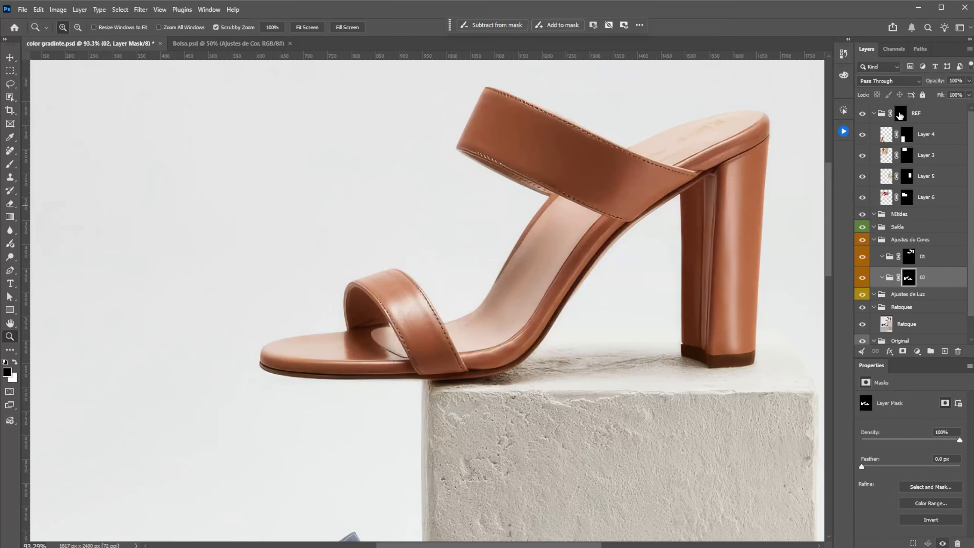
Step: Disable the REF group's mask to show the reference shoe photos over the product photo
{"action": "left_click", "coordinate": [899, 115], "text": "shift"}
{"action": "key", "text": "ctrl+0"}
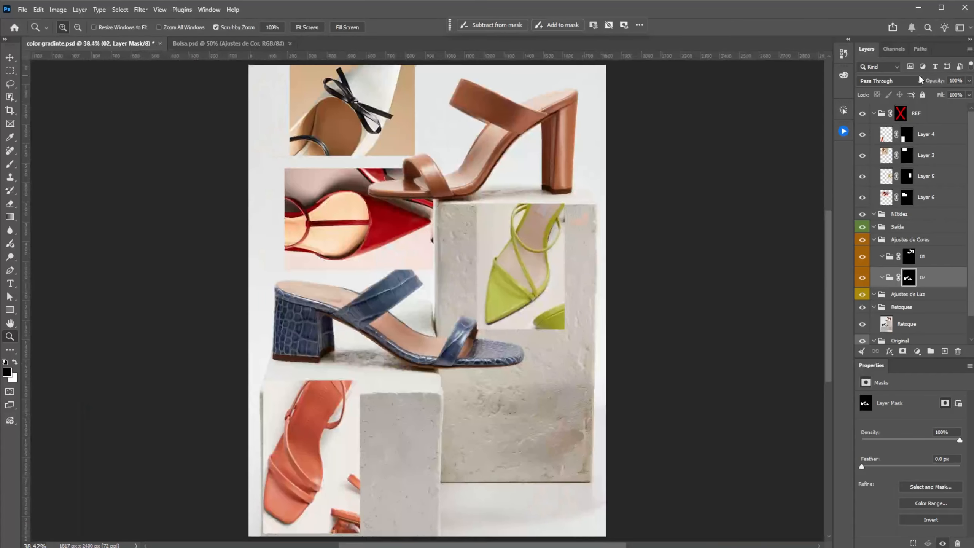
{"action": "left_click_drag", "start_coordinate": [500, 113], "coordinate": [523, 112]}
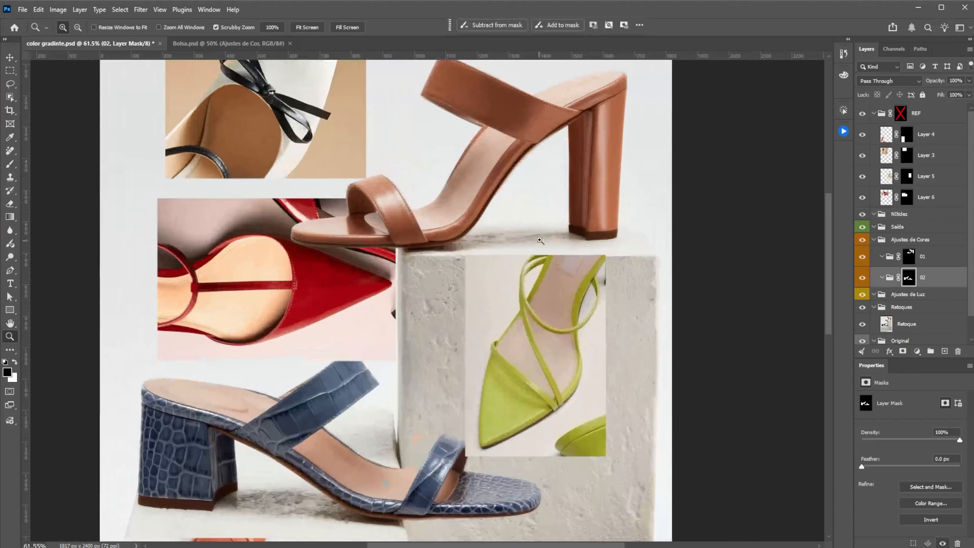
{"action": "mouse_move", "coordinate": [494, 325]}
{"action": "left_mouse_down"}
{"action": "mouse_move", "coordinate": [524, 224]}
{"action": "mouse_move", "coordinate": [454, 359]}
{"action": "mouse_move", "coordinate": [482, 325]}
{"action": "left_mouse_up"}
{"action": "left_click_drag", "start_coordinate": [457, 277], "coordinate": [504, 299]}
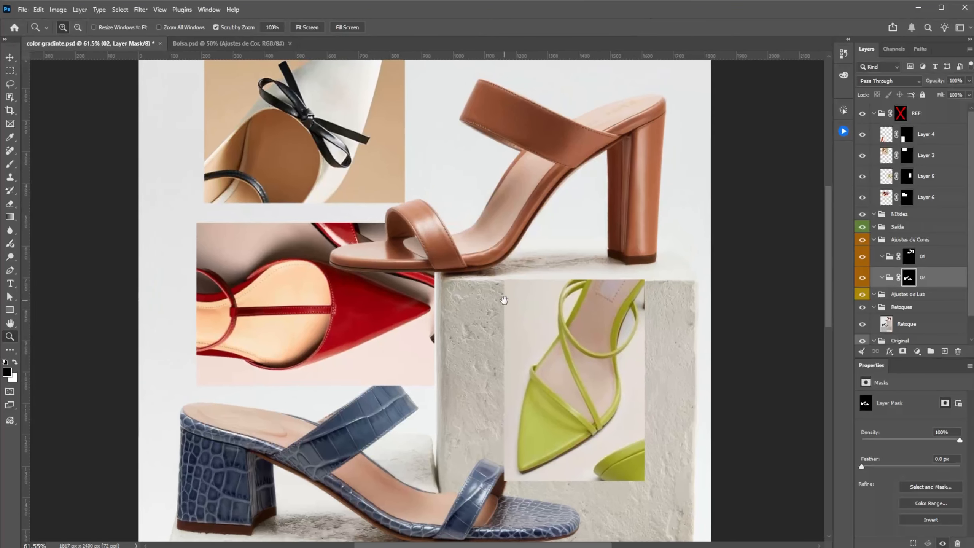
{"action": "mouse_move", "coordinate": [354, 299]}
{"action": "left_mouse_down"}
{"action": "mouse_move", "coordinate": [363, 294]}
{"action": "mouse_move", "coordinate": [363, 316]}
{"action": "left_mouse_up"}
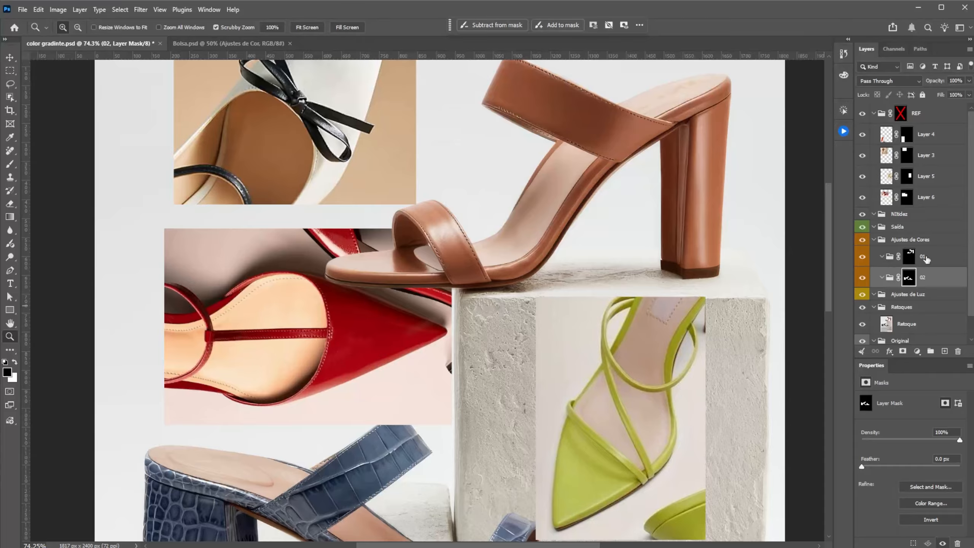
Step: Add a Gradient Map adjustment inside the masked 01 group so that it affects only the brown sandal
{"action": "left_click", "coordinate": [908, 257]}
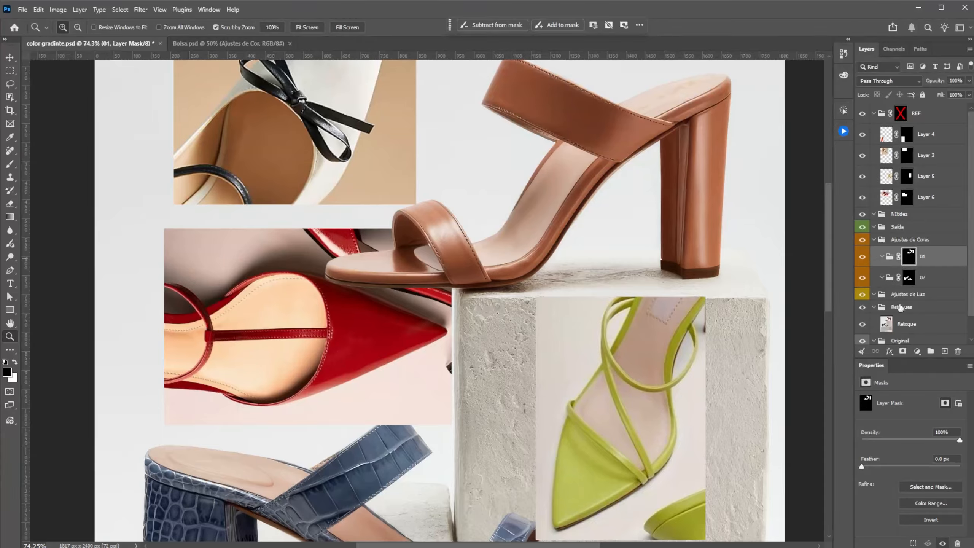
{"action": "left_click", "coordinate": [916, 351]}
{"action": "left_click", "coordinate": [937, 312]}
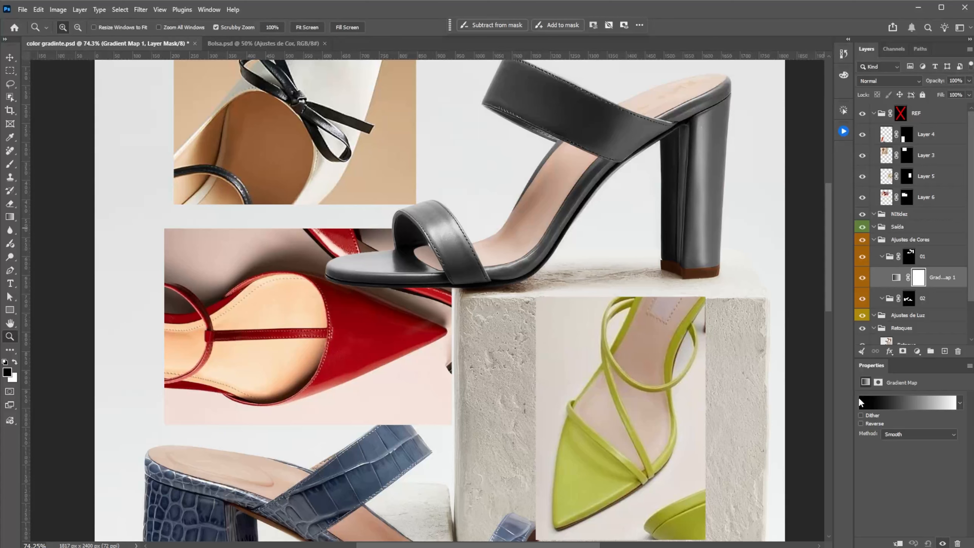
{"action": "left_click", "coordinate": [896, 278]}
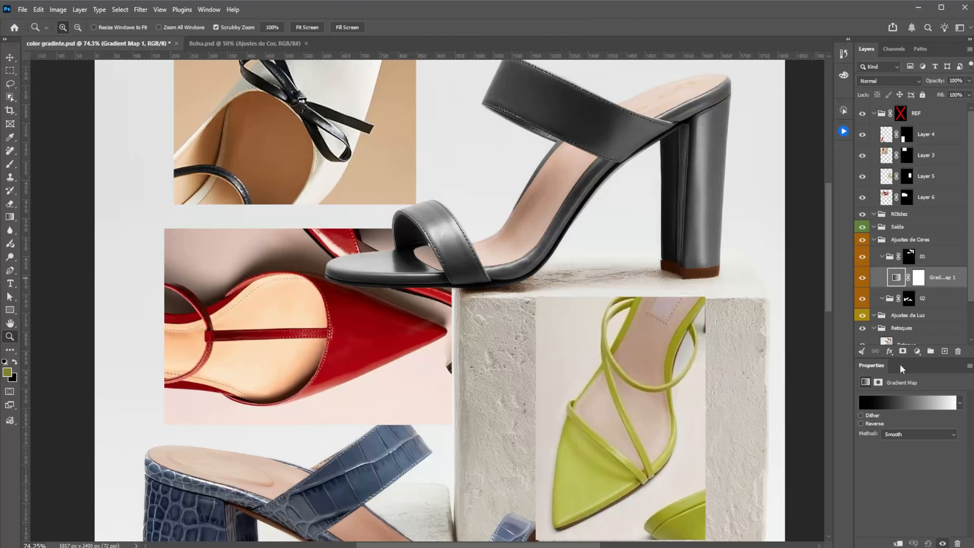
{"action": "left_click", "coordinate": [904, 406]}
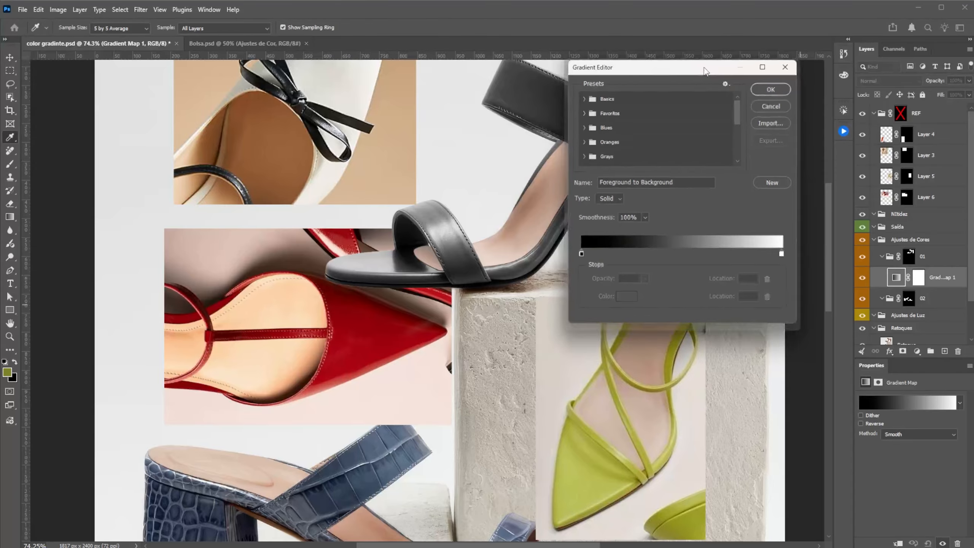
{"action": "left_click_drag", "start_coordinate": [698, 72], "coordinate": [294, 129]}
{"action": "left_click_drag", "start_coordinate": [294, 129], "coordinate": [240, 103]}
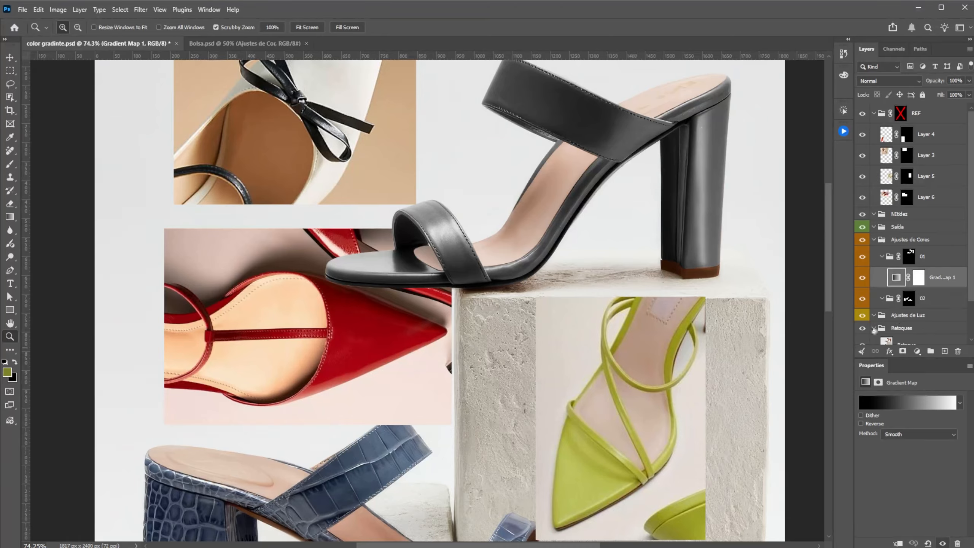
{"action": "left_click", "coordinate": [918, 278]}
Step: Set the gradient map's darkest stop to #201f15, a darkened shade of the green sampled from the reference sandal
{"action": "left_click", "coordinate": [895, 279]}
{"action": "left_click", "coordinate": [906, 406]}
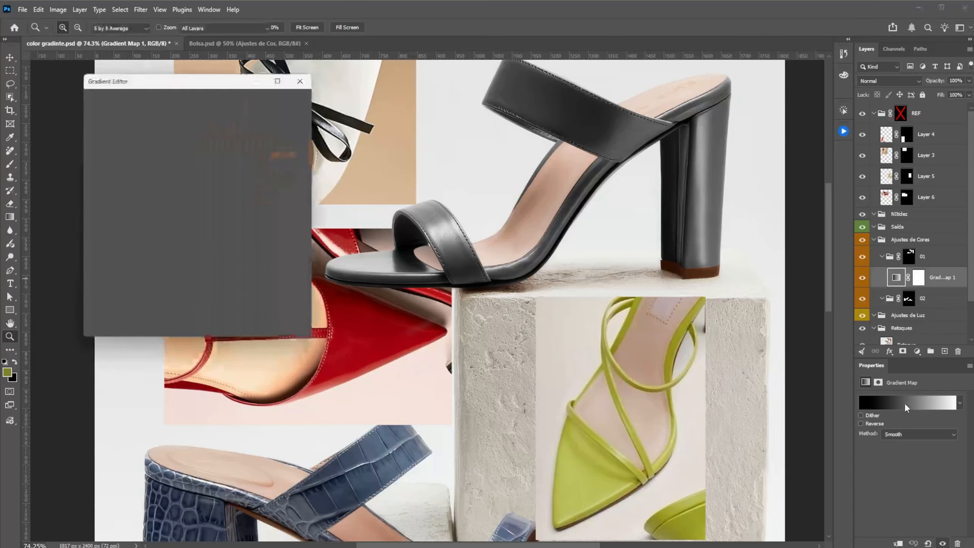
{"action": "left_click_drag", "start_coordinate": [253, 83], "coordinate": [366, 115]}
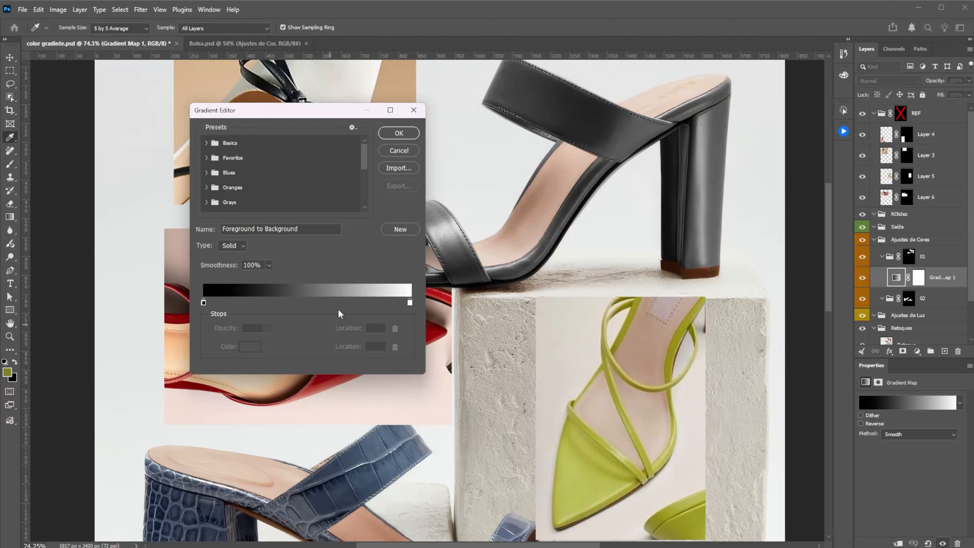
{"action": "left_click", "coordinate": [203, 302]}
{"action": "left_click", "coordinate": [250, 347]}
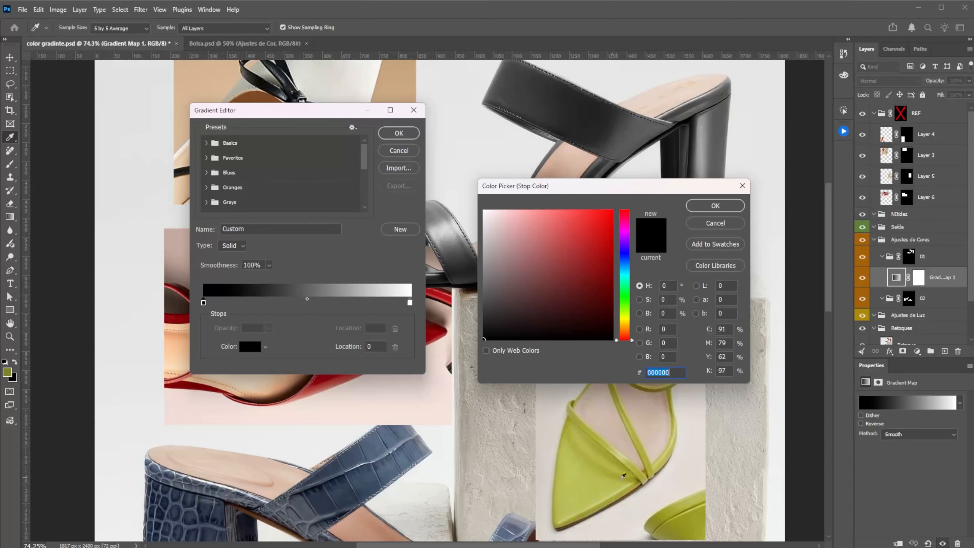
{"action": "left_click_drag", "start_coordinate": [633, 188], "coordinate": [595, 135]}
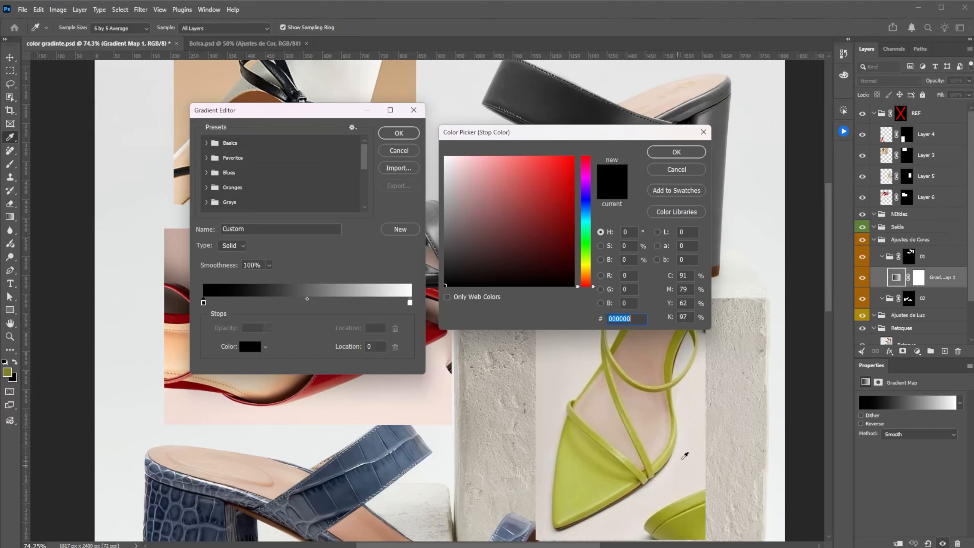
{"action": "left_click", "coordinate": [589, 511]}
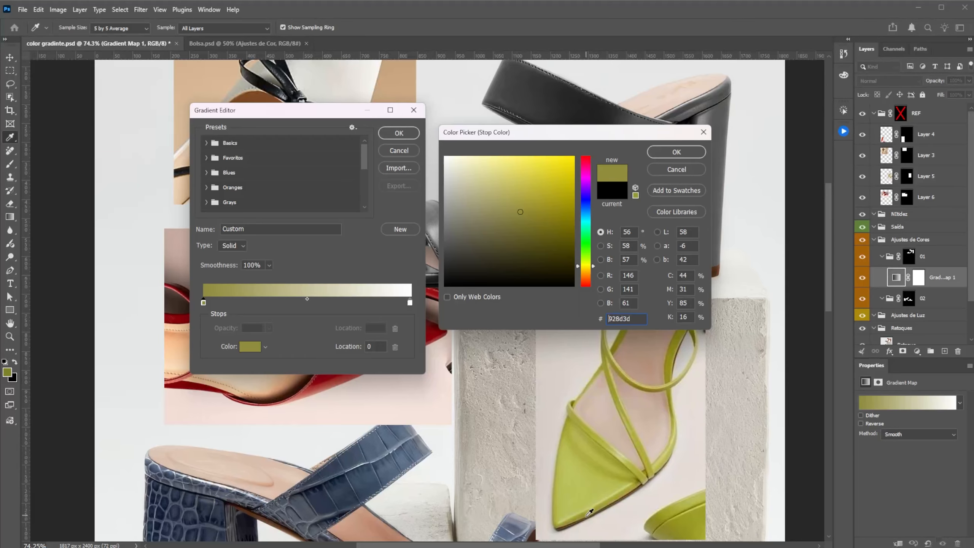
{"action": "left_click", "coordinate": [514, 222]}
{"action": "left_click_drag", "start_coordinate": [514, 222], "coordinate": [488, 270]}
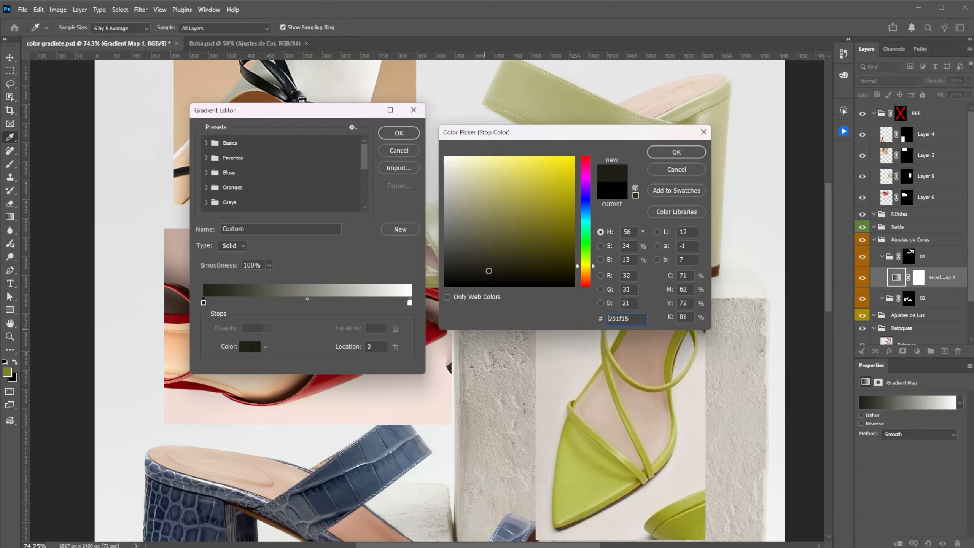
{"action": "left_click", "coordinate": [675, 152]}
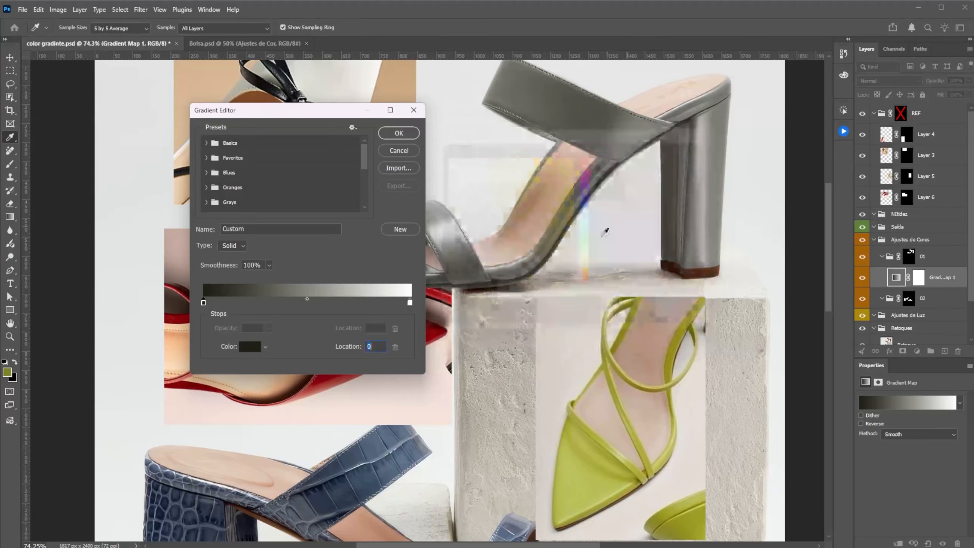
Step: Add gradient stops at 10, 54 and 82 with shadow, midtone and highlight greens sampled from the green reference sandal
{"action": "left_click", "coordinate": [224, 304]}
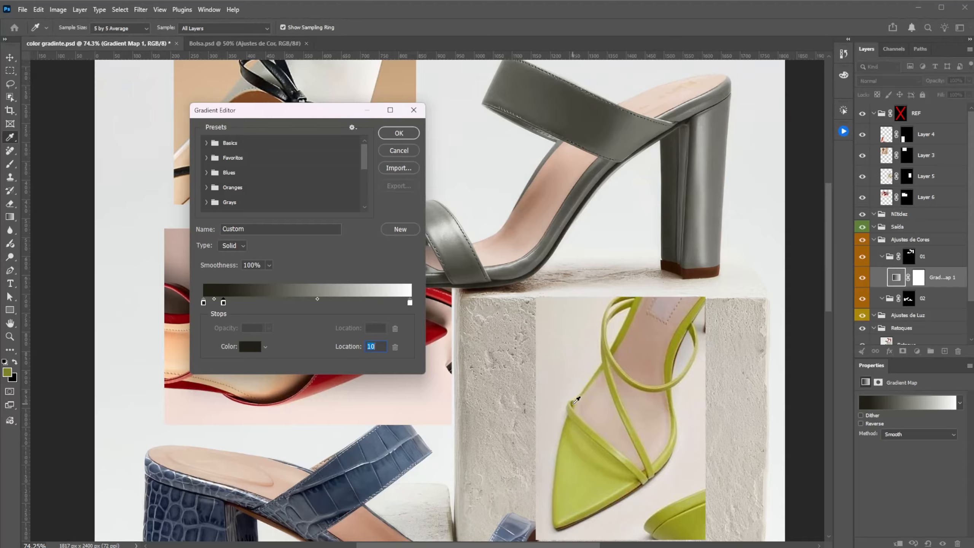
{"action": "left_click", "coordinate": [574, 401]}
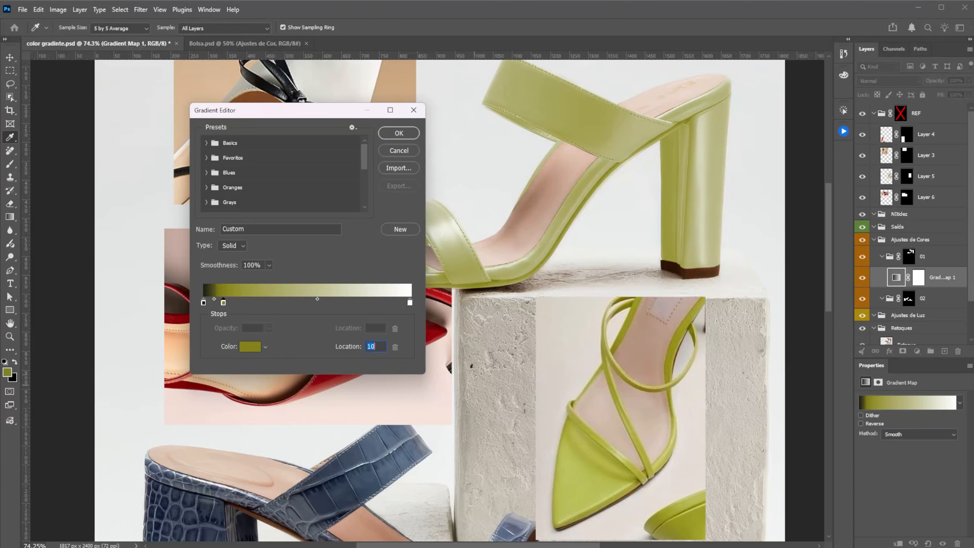
{"action": "left_click", "coordinate": [316, 304]}
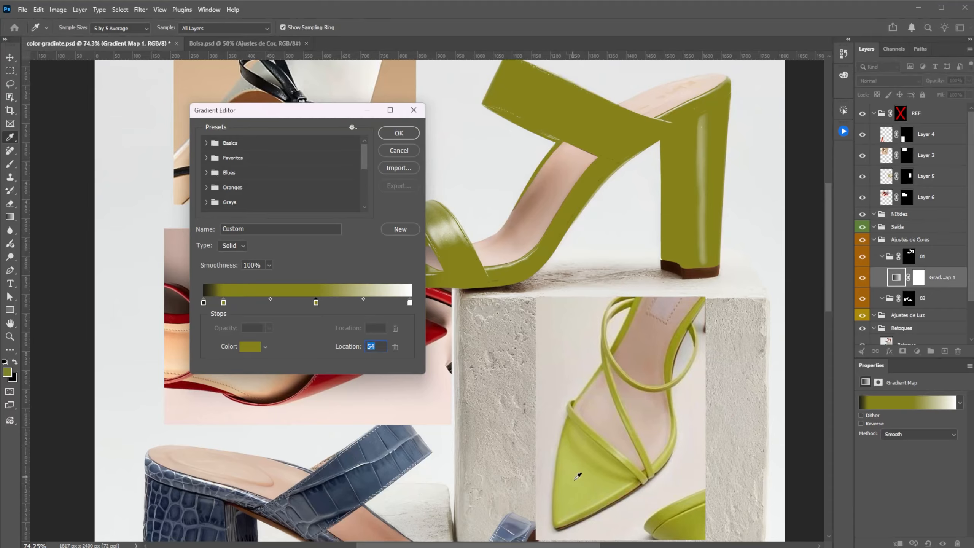
{"action": "left_click", "coordinate": [580, 485]}
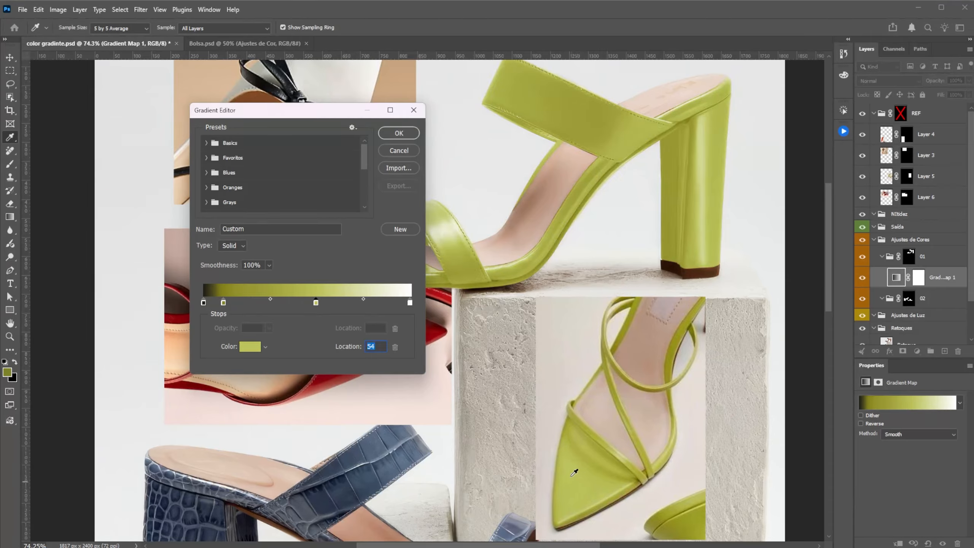
{"action": "left_click", "coordinate": [373, 303]}
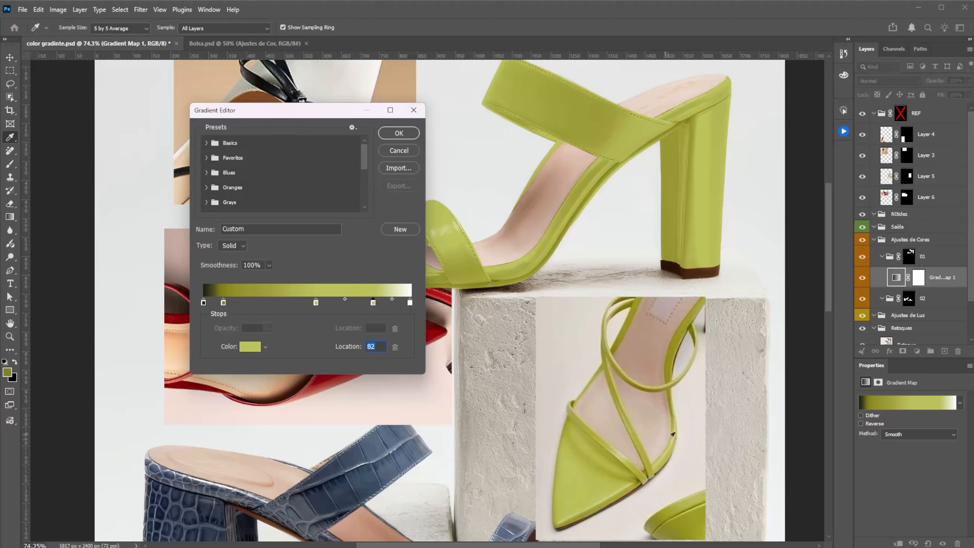
{"action": "left_click", "coordinate": [674, 439]}
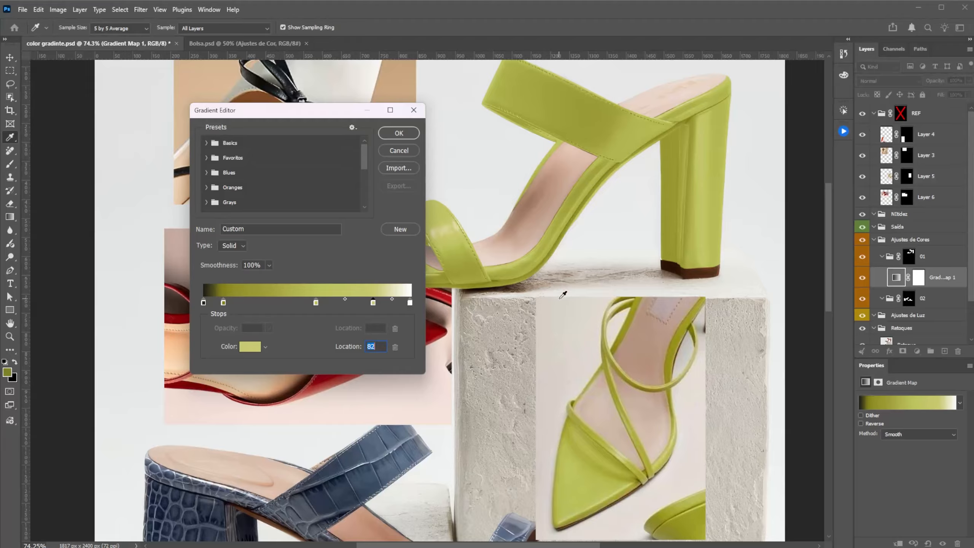
Step: Shift the olive shadow stop to location 24 and the light green stop to 75, and apply the gradient
{"action": "double_click", "coordinate": [224, 303]}
{"action": "left_click", "coordinate": [665, 172]}
{"action": "left_click_drag", "start_coordinate": [227, 303], "coordinate": [252, 304]}
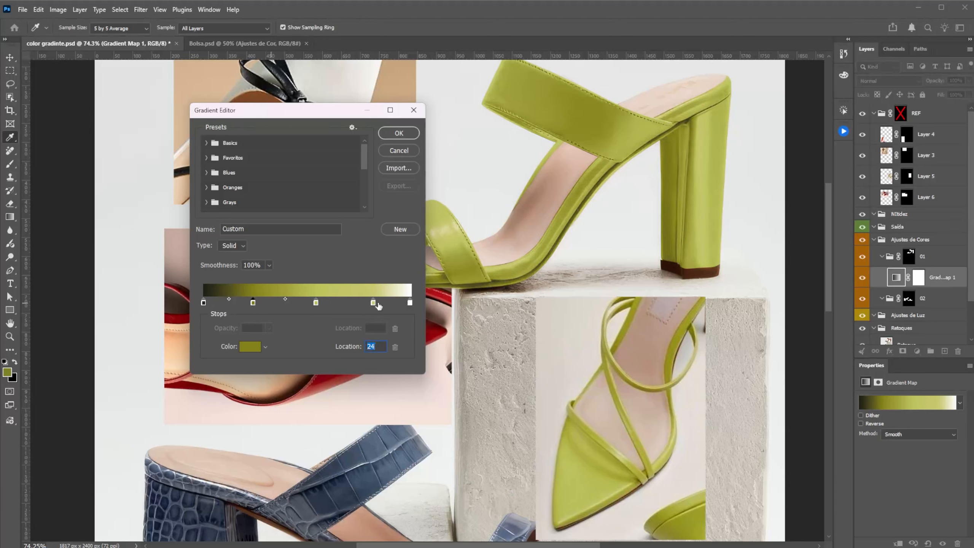
{"action": "left_click_drag", "start_coordinate": [373, 303], "coordinate": [359, 304]}
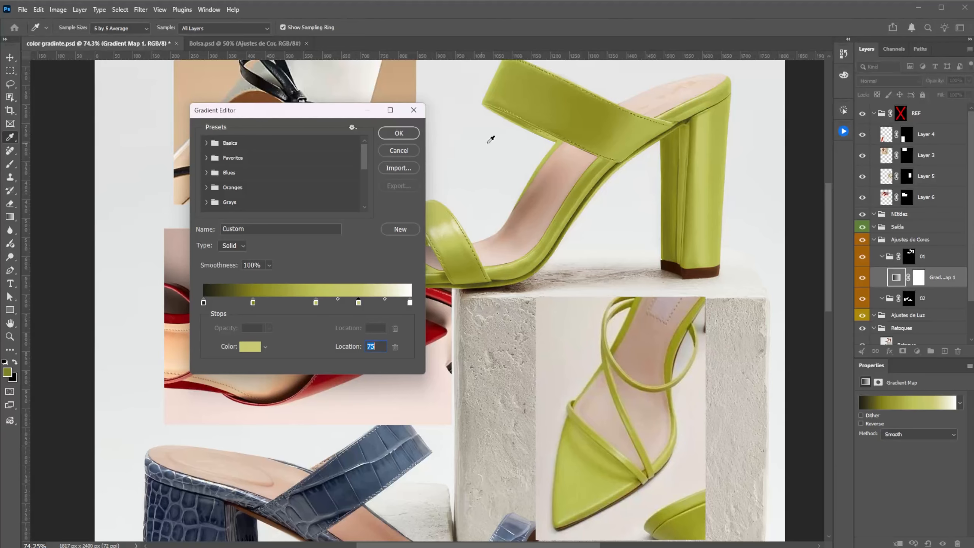
{"action": "left_click", "coordinate": [399, 133]}
Step: Hide the reference photos by enabling the REF group's mask, and turn off the gradient map in group 01
{"action": "key", "text": "z"}
{"action": "left_click", "coordinate": [900, 113], "text": "shift"}
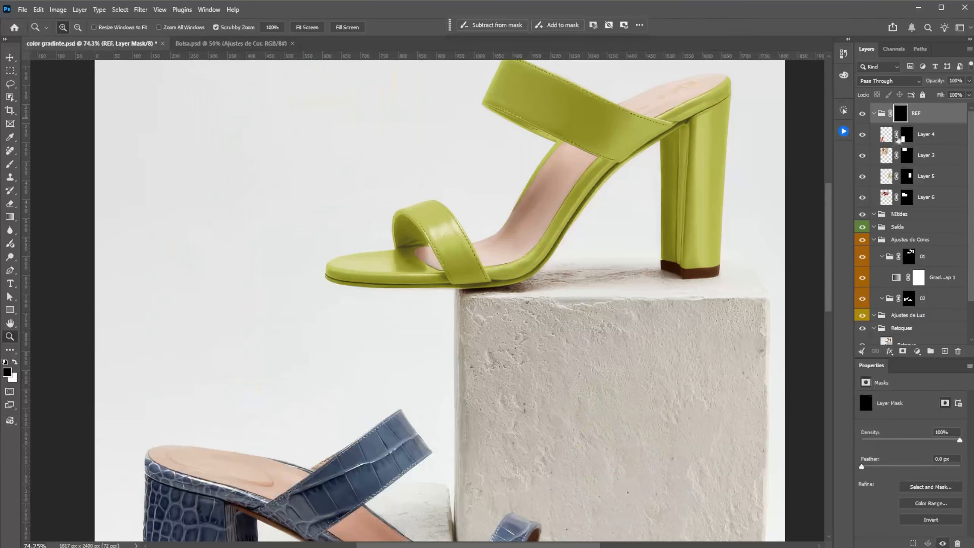
{"action": "left_click", "coordinate": [862, 277]}
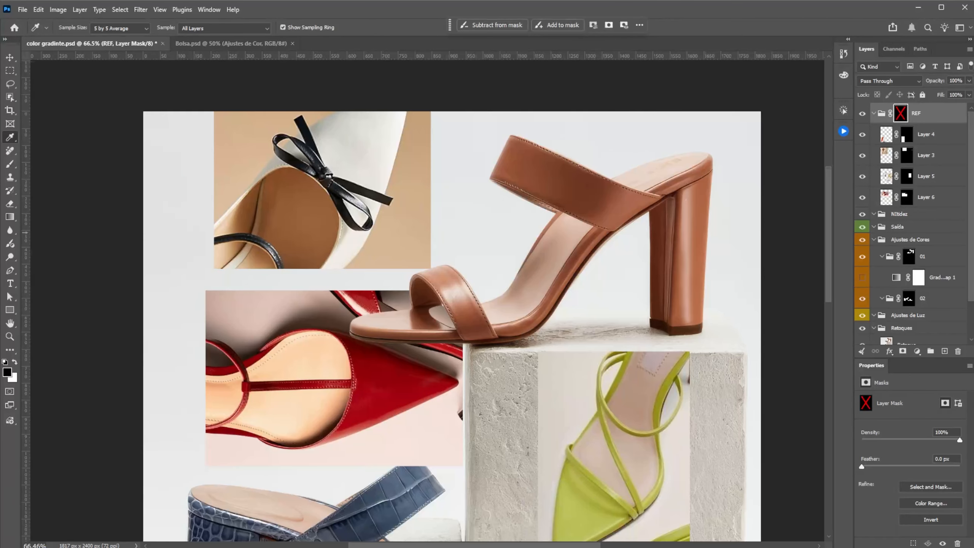
Step: Sample the lime green from the reference sandal on Layer 5 and copy its hex code bac15a
{"action": "left_click", "coordinate": [886, 180]}
{"action": "left_click", "coordinate": [581, 509]}
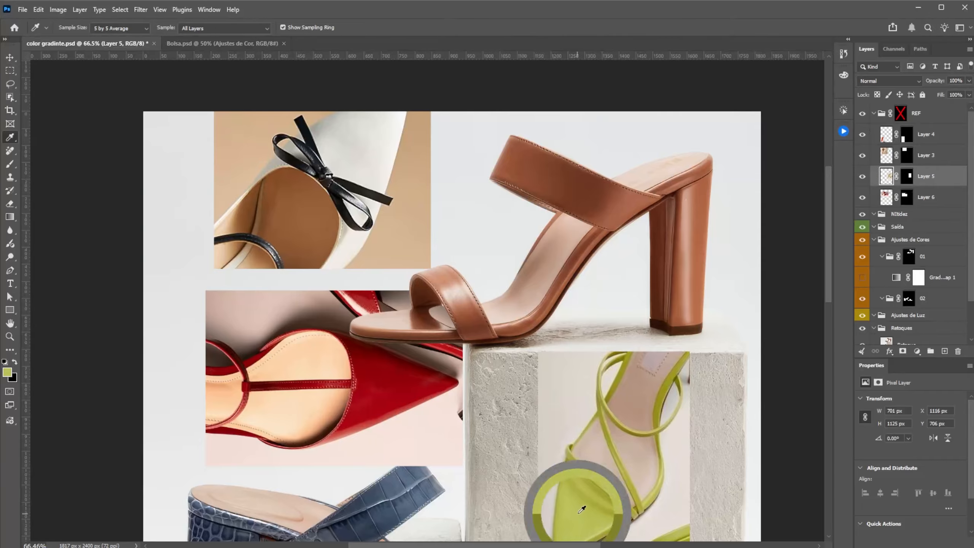
{"action": "left_click", "coordinate": [8, 371]}
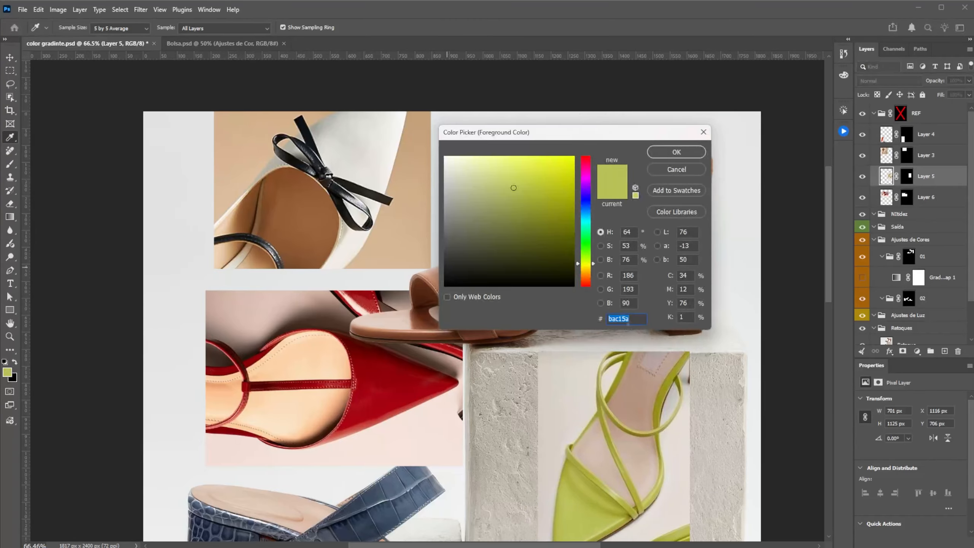
{"action": "type", "text": "c"}
{"action": "key", "text": "ctrl+z"}
{"action": "left_click", "coordinate": [671, 157]}
Step: Enable the REF group's mask to hide the references, and load group 01's mask as a selection
{"action": "left_click", "coordinate": [901, 113], "text": "shift"}
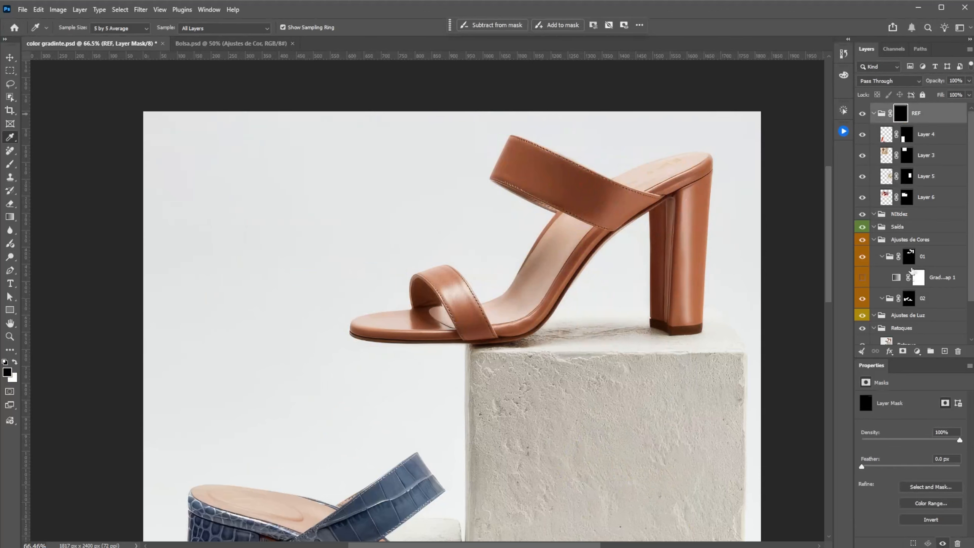
{"action": "left_click_drag", "start_coordinate": [914, 273], "coordinate": [907, 260]}
{"action": "left_click", "coordinate": [910, 260], "text": "ctrl"}
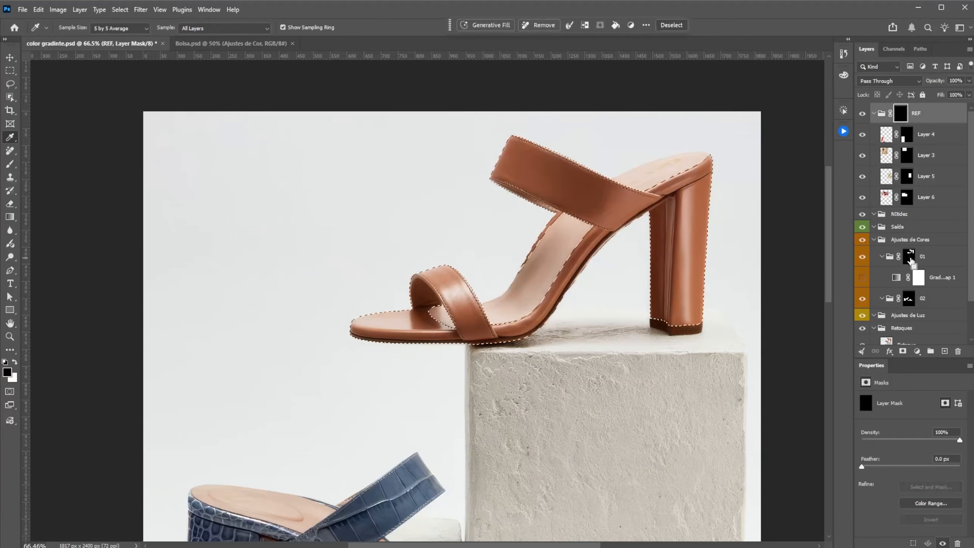
Step: Start a Generative Fill on the selected sandal with the partner model Gemini 3.1 (with Nano Banana 2)
{"action": "left_click", "coordinate": [486, 26]}
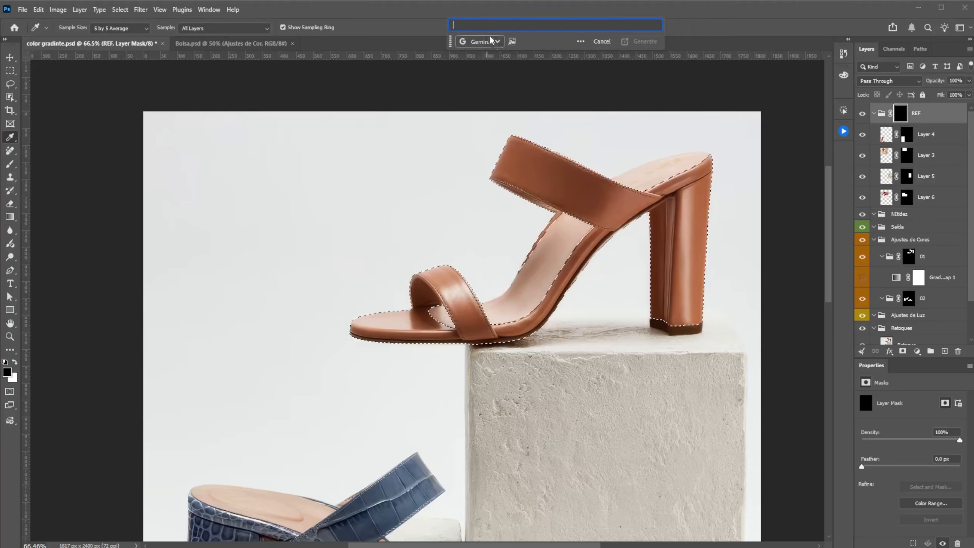
{"action": "left_click", "coordinate": [497, 42]}
{"action": "left_click", "coordinate": [416, 76]}
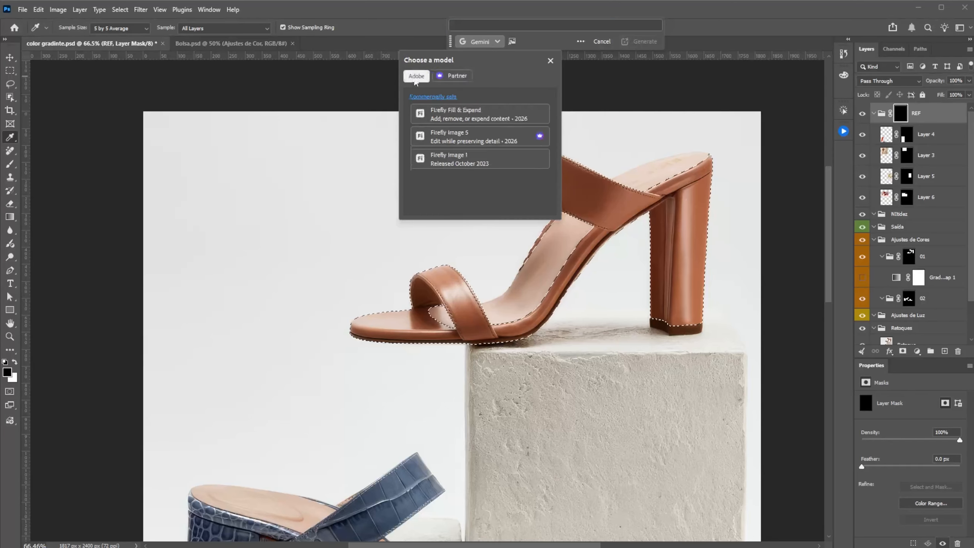
{"action": "left_click", "coordinate": [465, 115]}
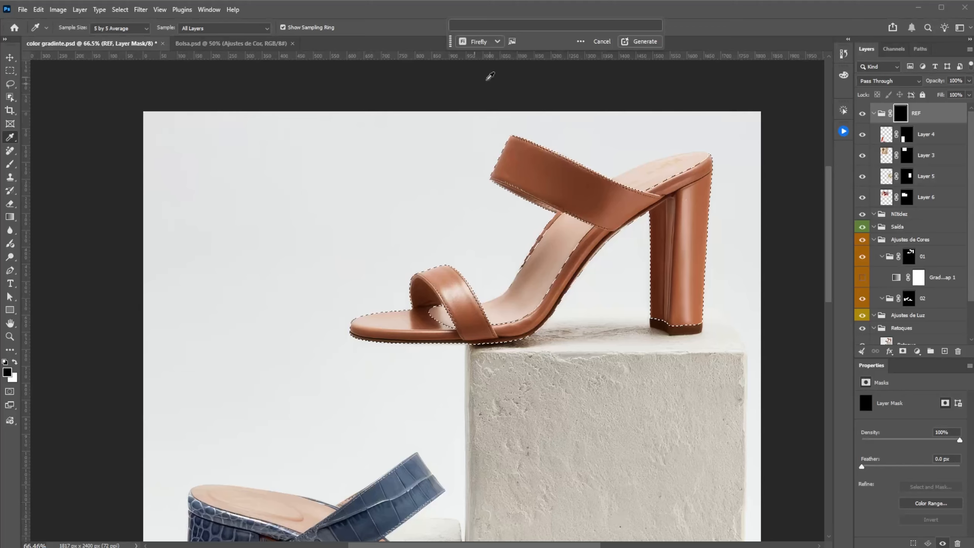
{"action": "left_click", "coordinate": [497, 42]}
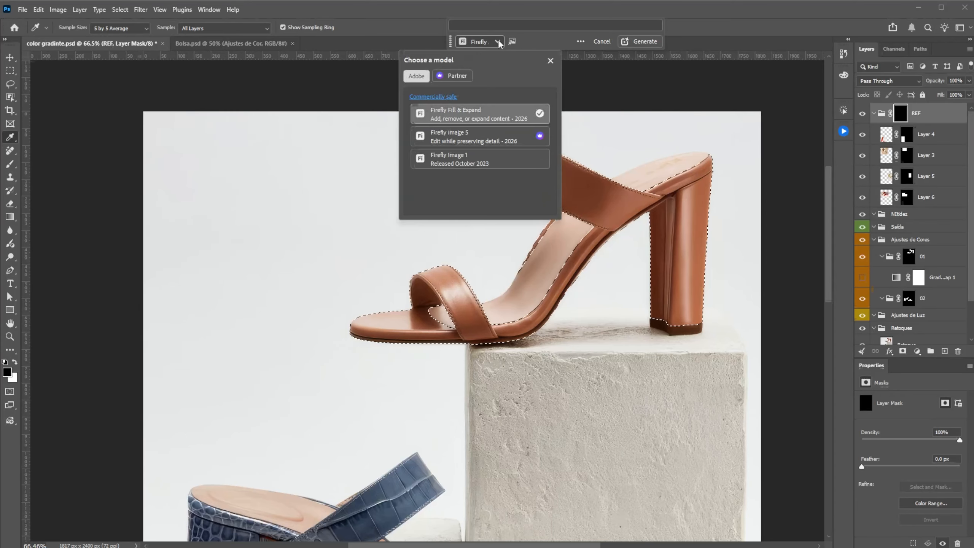
{"action": "left_click", "coordinate": [451, 77]}
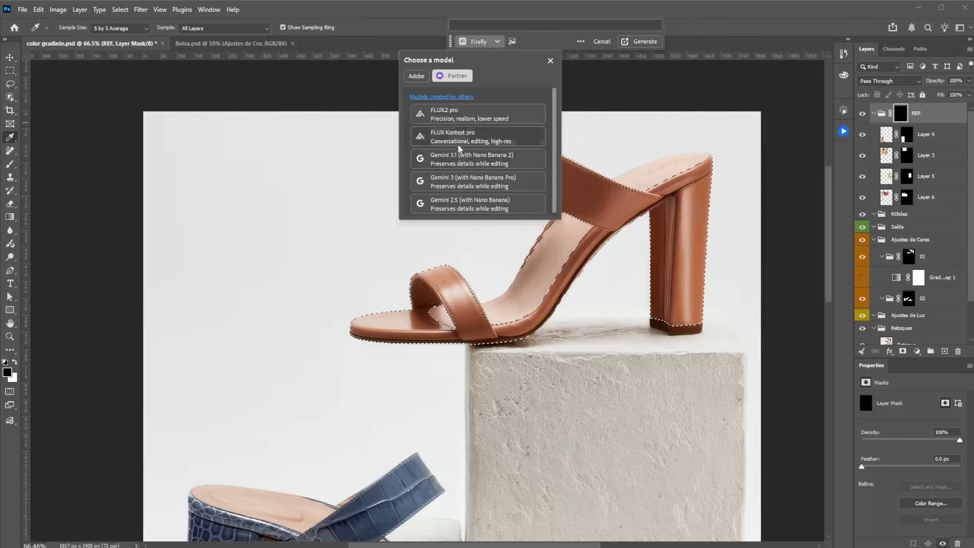
{"action": "left_click", "coordinate": [479, 161]}
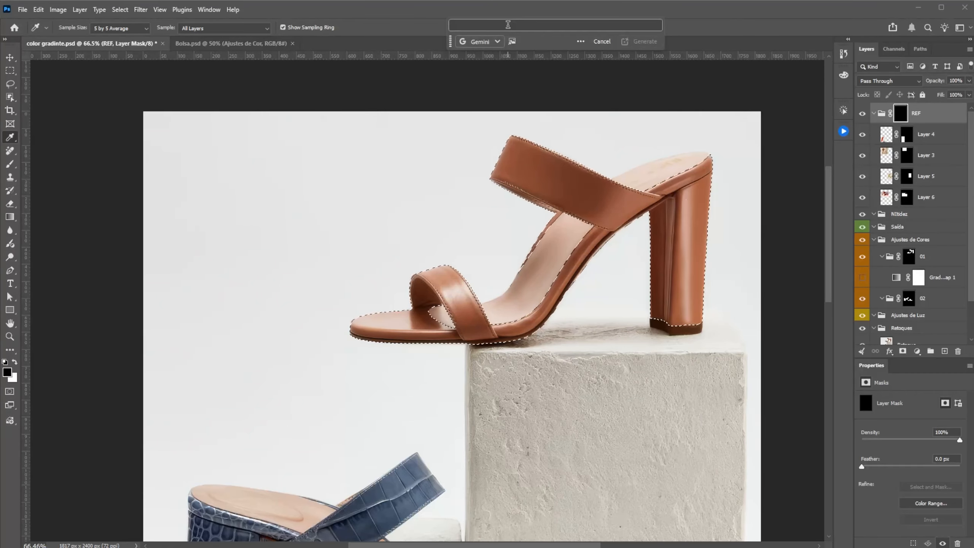
Step: Enter a Generative Fill prompt asking to change the selected sandal's color to #bac15a
{"action": "key", "text": "e"}
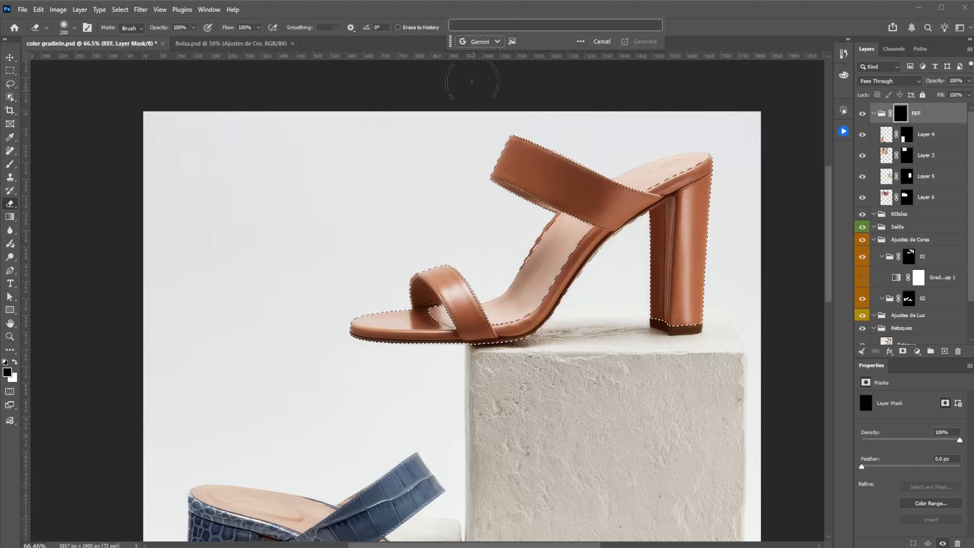
{"action": "left_click", "coordinate": [485, 26]}
{"action": "type", "text": "ater cor par #bac15a"}
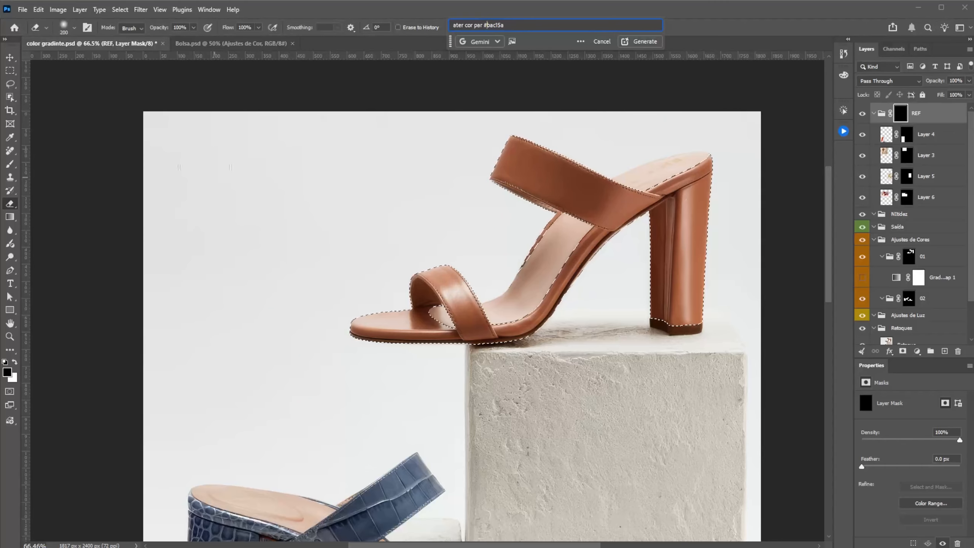
{"action": "left_click", "coordinate": [484, 25]}
{"action": "type", "text": "#"}
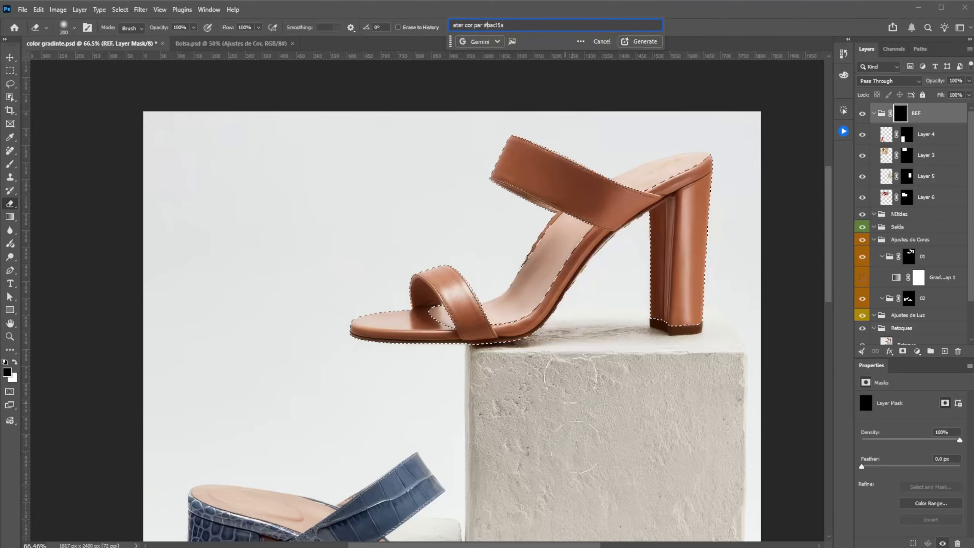
Step: Switch to Creative Cloud Desktop, look up the account's generative AI credit balance in the browser, and return to Photoshop
{"action": "mouse_move", "coordinate": [593, 546]}
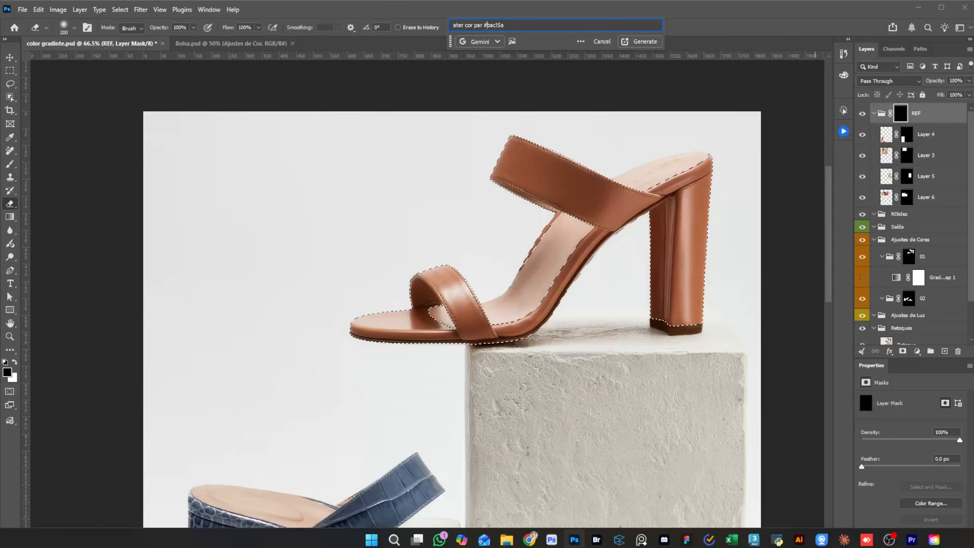
{"action": "left_click", "coordinate": [934, 540]}
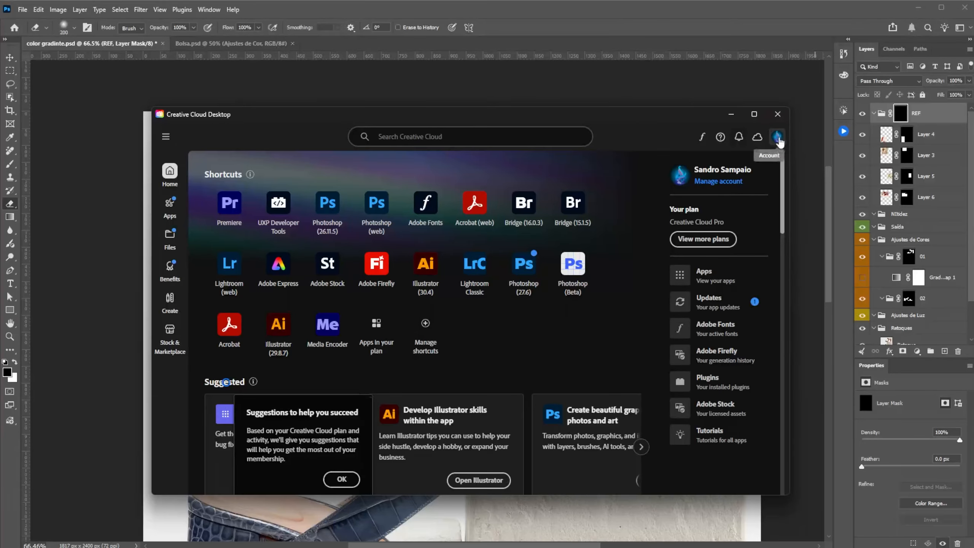
{"action": "left_click", "coordinate": [777, 137]}
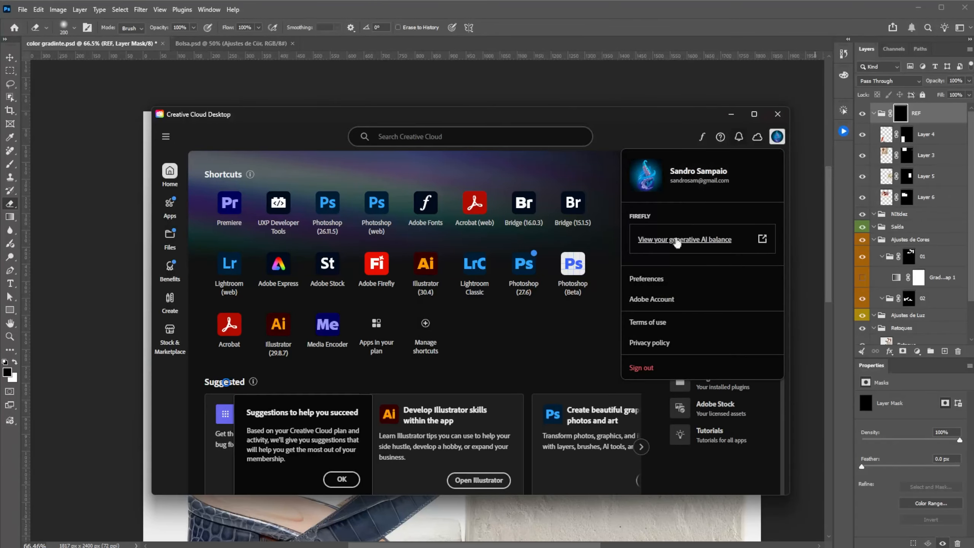
{"action": "left_click", "coordinate": [677, 241]}
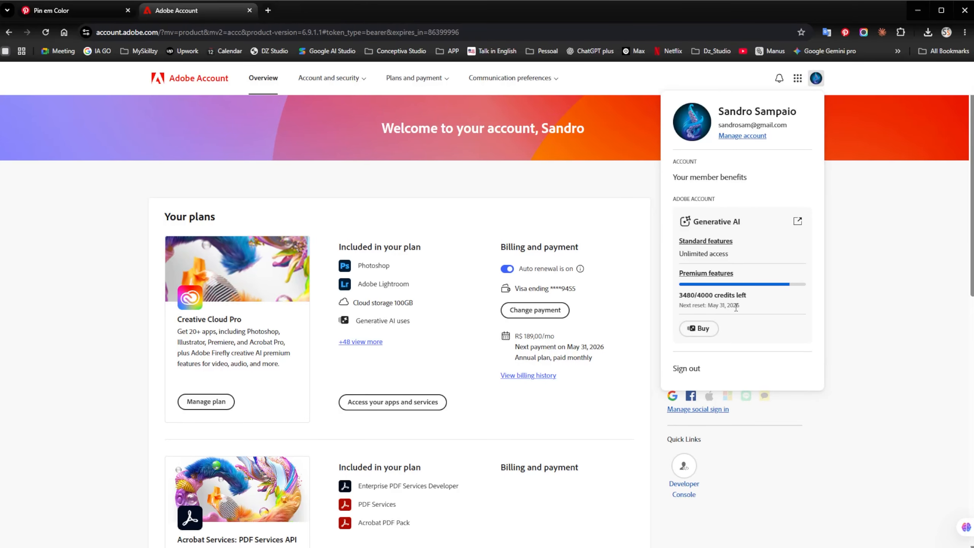
{"action": "key", "text": "alt+Tab"}
{"action": "key", "text": "alt+Tab"}
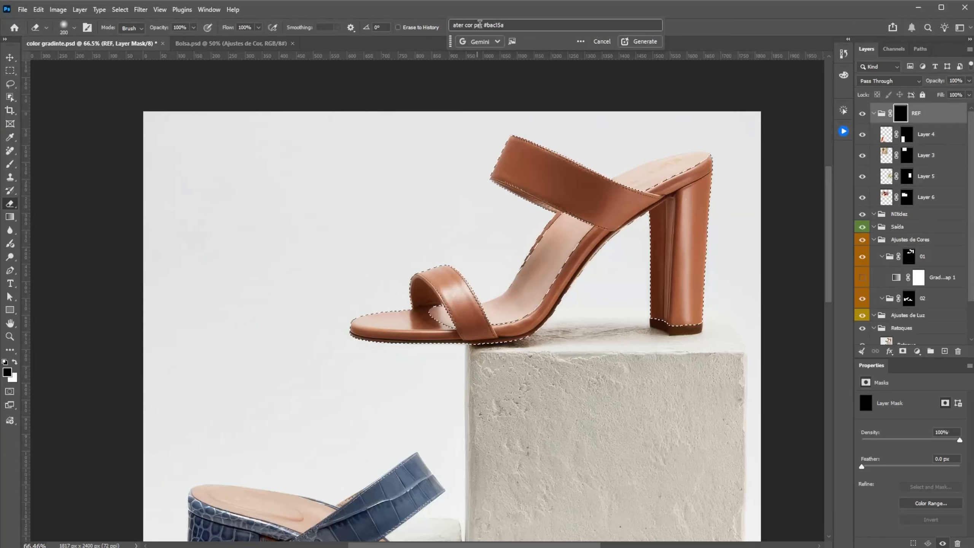
Step: Rewrite the Generative Fill prompt as "Altere a cor para #bac15a" and generate the recolored sandal
{"action": "left_click", "coordinate": [482, 25]}
{"action": "key", "text": "a"}
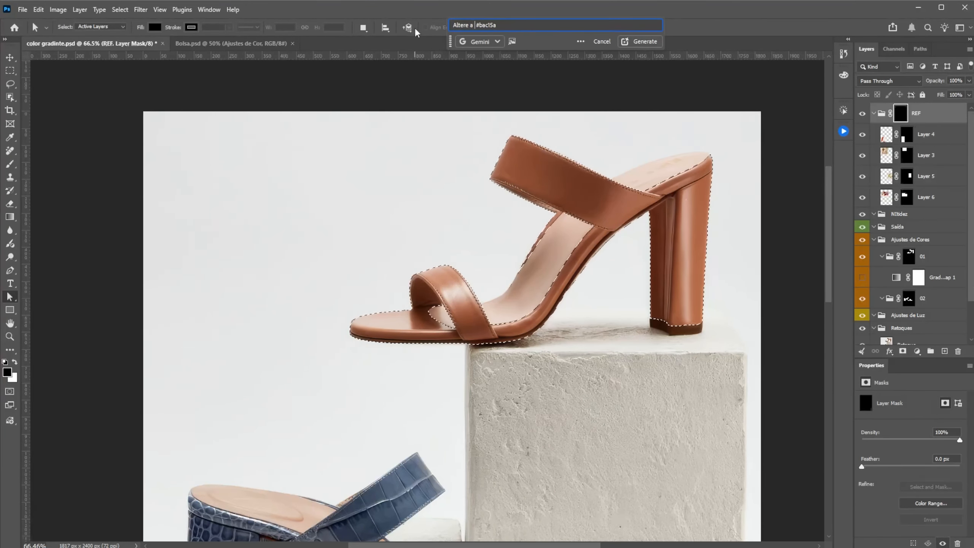
{"action": "left_click", "coordinate": [645, 41]}
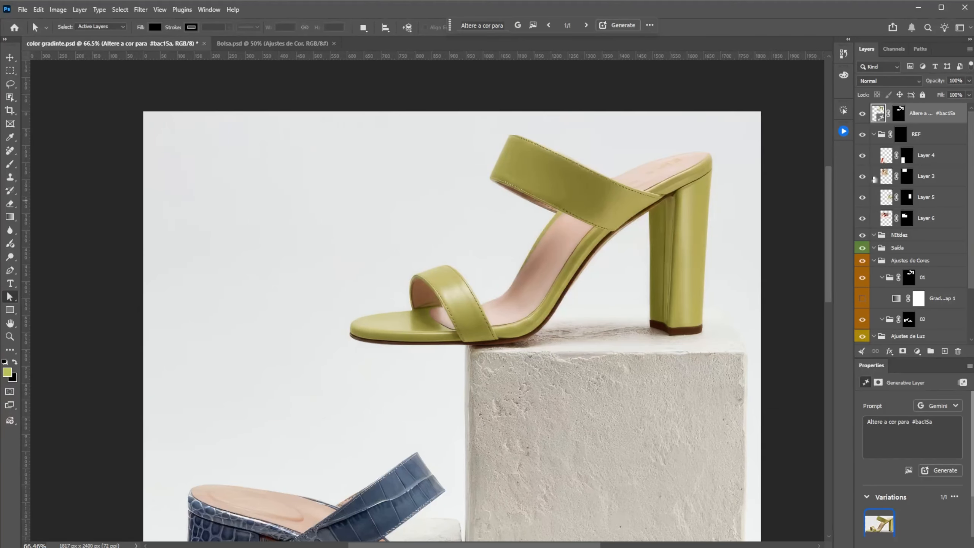
Step: Briefly disable the REF group's mask to compare the generated sandal with the lime reference, and enable the mask again
{"action": "left_click", "coordinate": [902, 138], "text": "shift"}
{"action": "left_click_drag", "start_coordinate": [679, 371], "coordinate": [683, 335]}
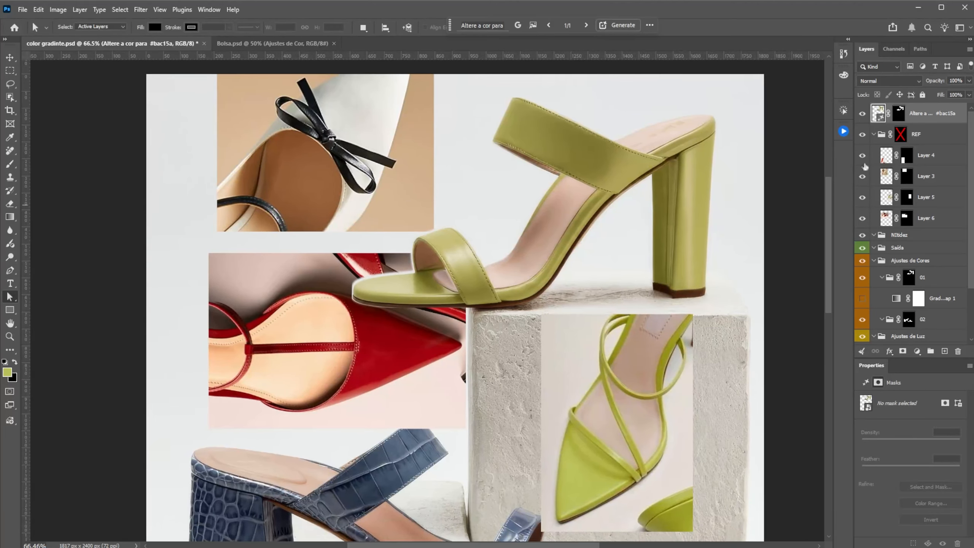
{"action": "left_click", "coordinate": [902, 136], "text": "shift"}
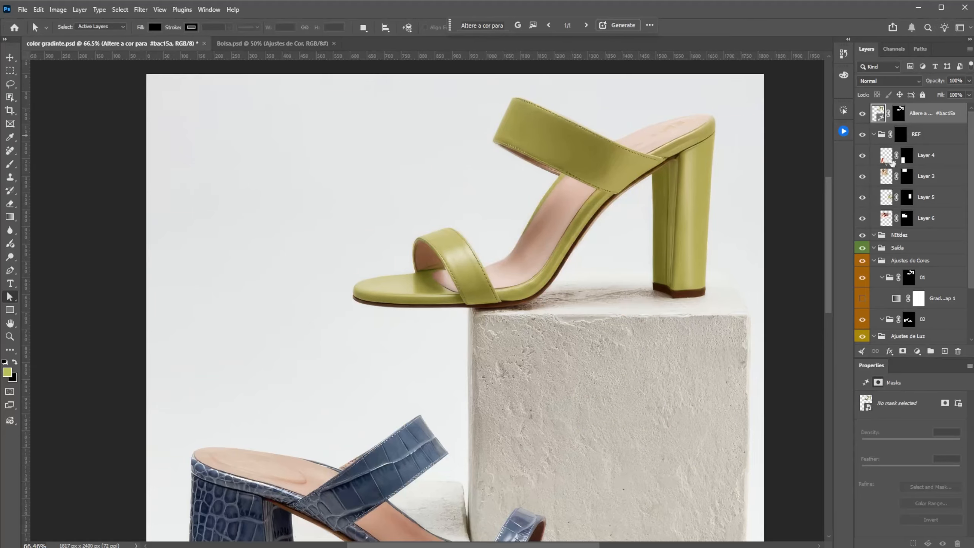
Step: Inspect the generated sandal's toe, strap and sole edges up close, toggling the generative layer's visibility to compare it with the original
{"action": "key", "text": "x"}
{"action": "key", "text": "z"}
{"action": "left_click_drag", "start_coordinate": [369, 277], "coordinate": [434, 242]}
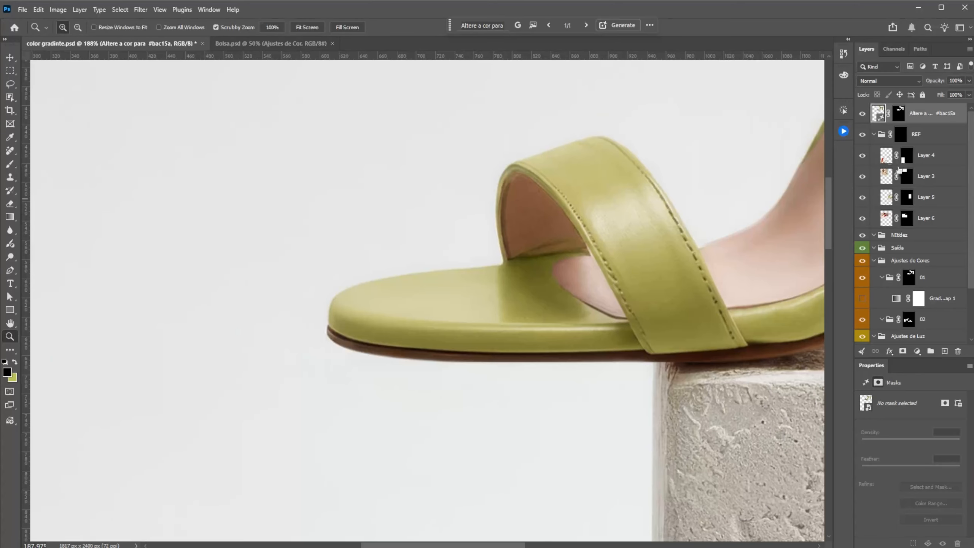
{"action": "left_click", "coordinate": [862, 113]}
{"action": "left_click", "coordinate": [862, 114]}
{"action": "left_click", "coordinate": [862, 113]}
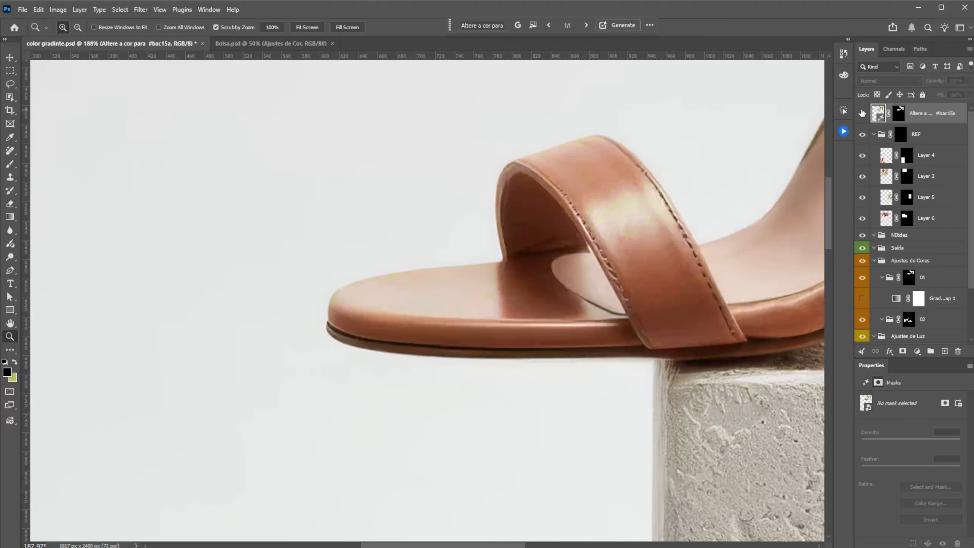
{"action": "left_click", "coordinate": [863, 113]}
{"action": "left_click_drag", "start_coordinate": [617, 234], "coordinate": [568, 248]}
{"action": "left_click_drag", "start_coordinate": [645, 264], "coordinate": [539, 361]}
{"action": "left_click_drag", "start_coordinate": [657, 284], "coordinate": [606, 276]}
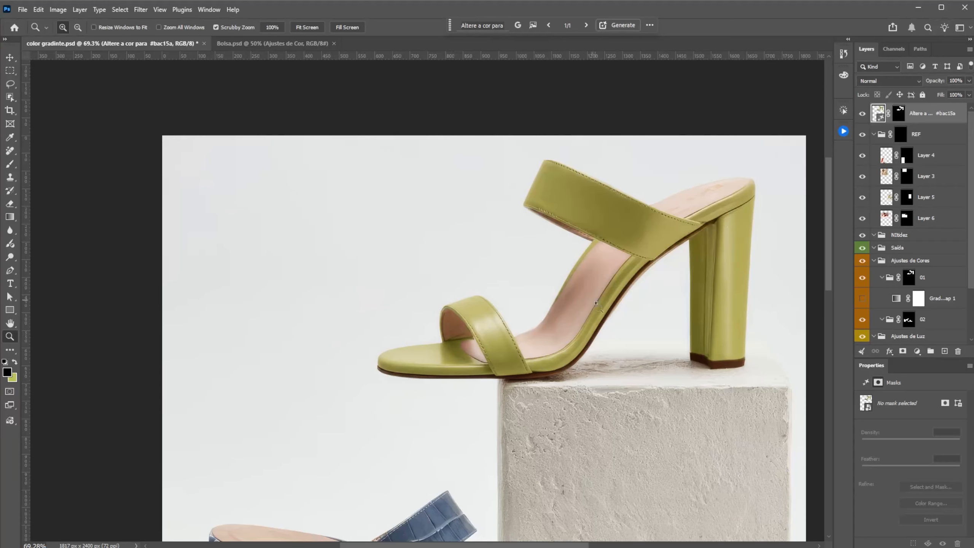
{"action": "left_click_drag", "start_coordinate": [423, 342], "coordinate": [456, 339]}
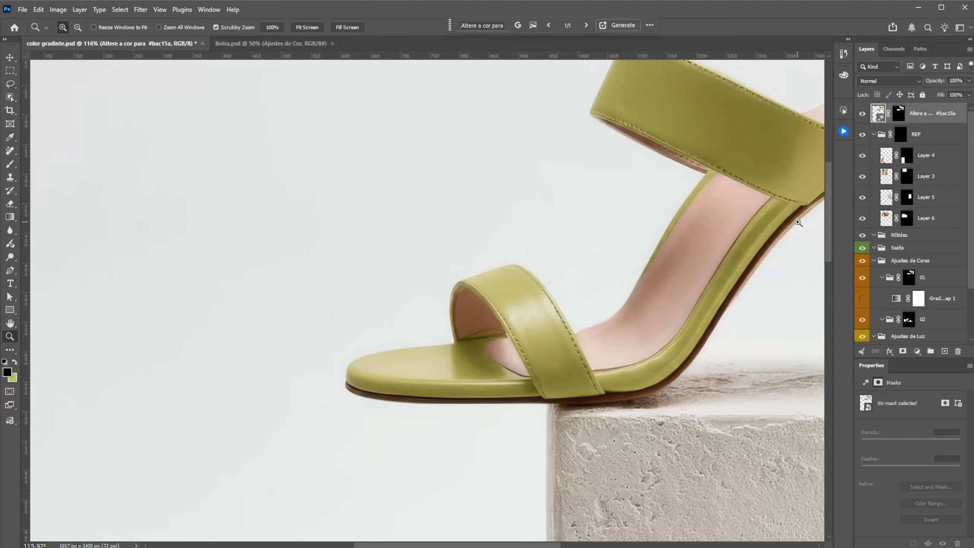
{"action": "left_click_drag", "start_coordinate": [727, 212], "coordinate": [625, 270]}
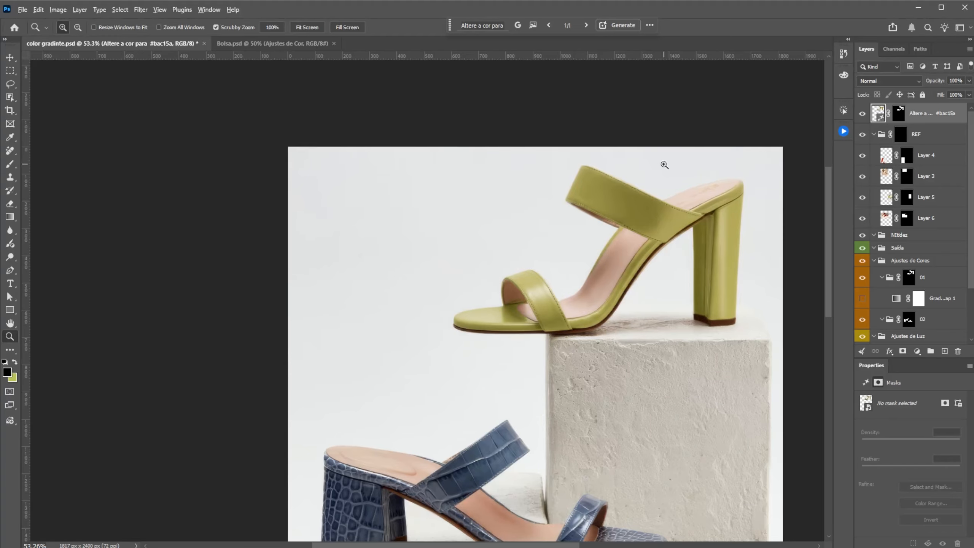
Step: Recheck the remaining generative credits on the Adobe Account page in the browser and return to Photoshop
{"action": "key", "text": "alt+Tab"}
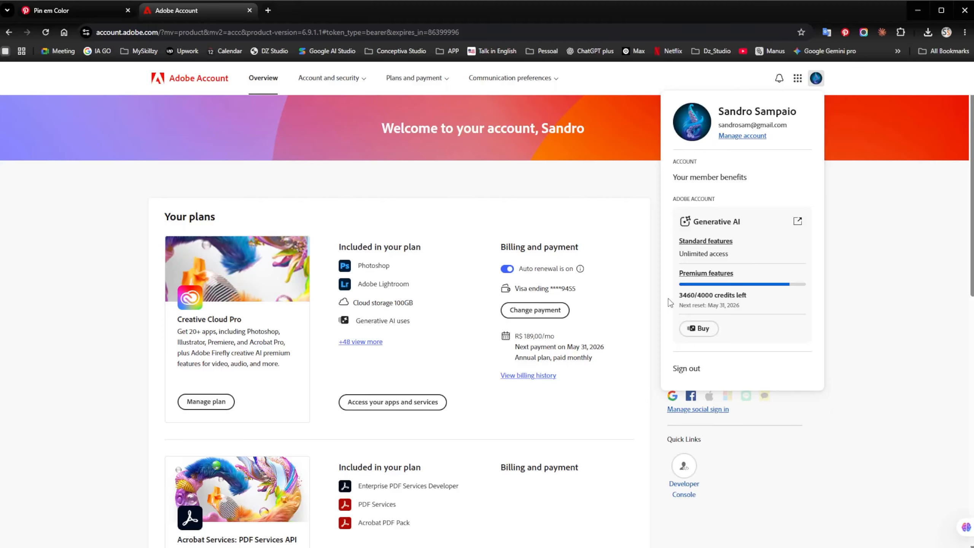
{"action": "key", "text": "alt+Tab"}
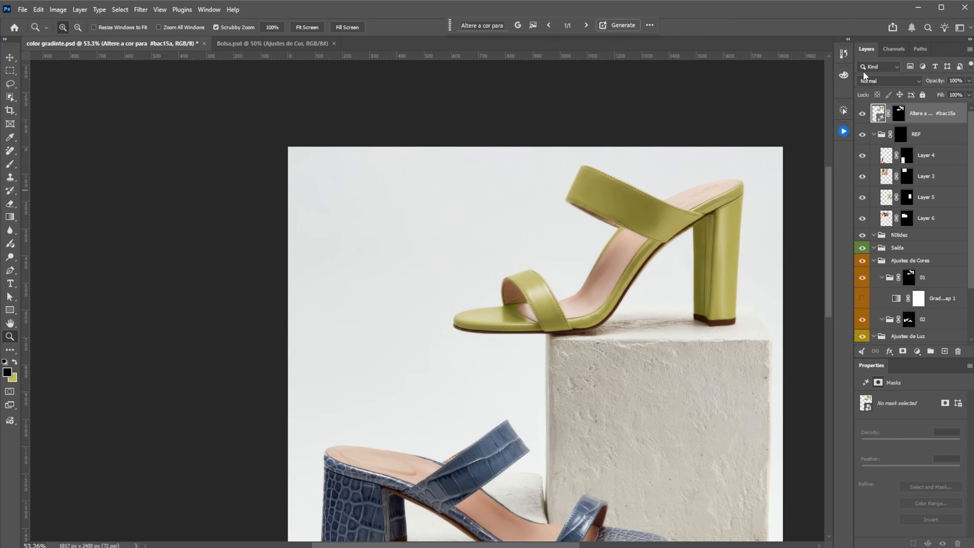
Step: Delete the generative layer and turn the gradient map in group 01 back on to examine its sandal recolor
{"action": "left_click_drag", "start_coordinate": [879, 117], "coordinate": [959, 352]}
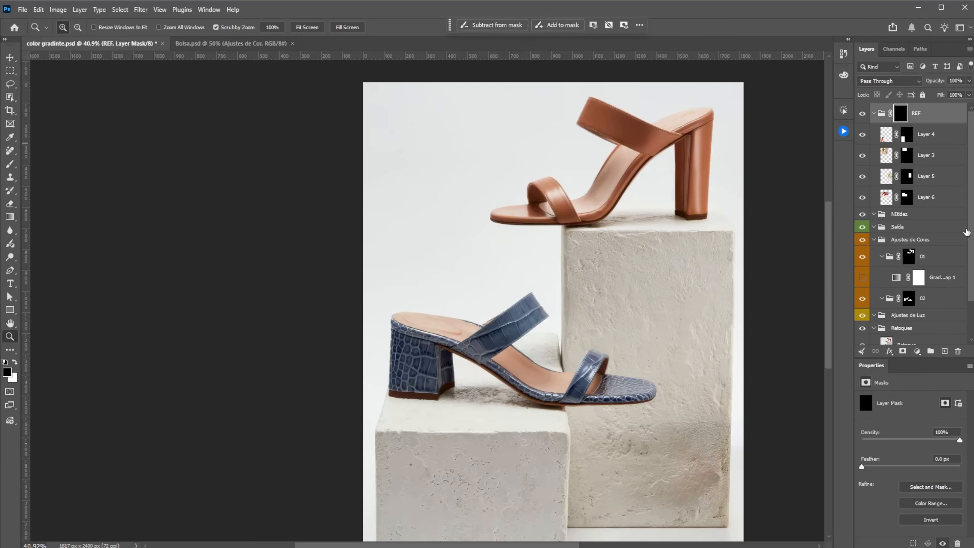
{"action": "scroll", "coordinate": [966, 232], "scroll_direction": "down", "scroll_amount": 2}
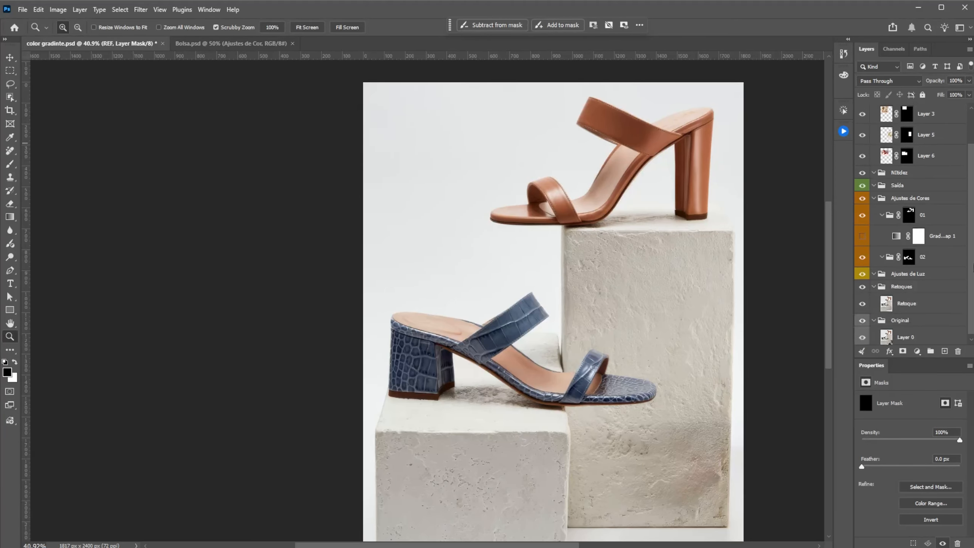
{"action": "left_click", "coordinate": [862, 233]}
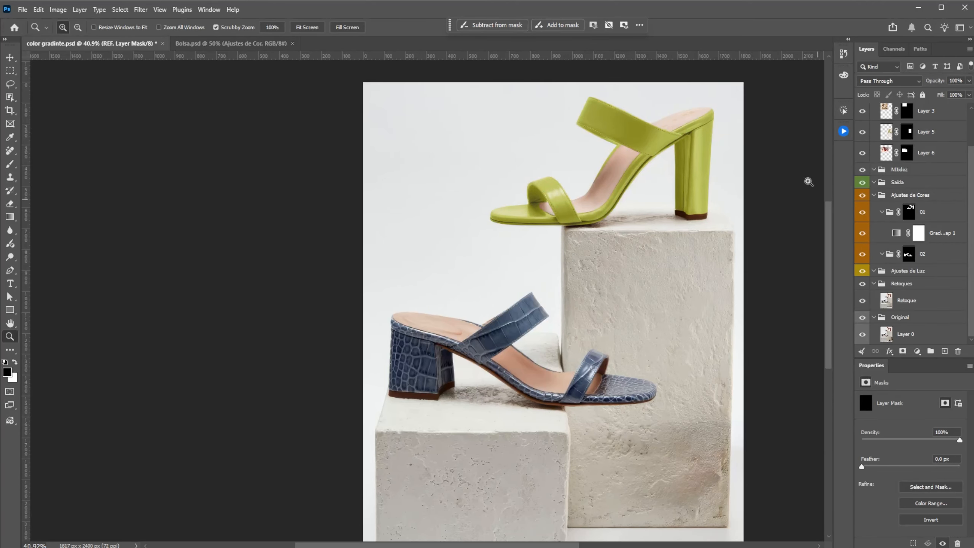
{"action": "left_click_drag", "start_coordinate": [687, 147], "coordinate": [692, 271]}
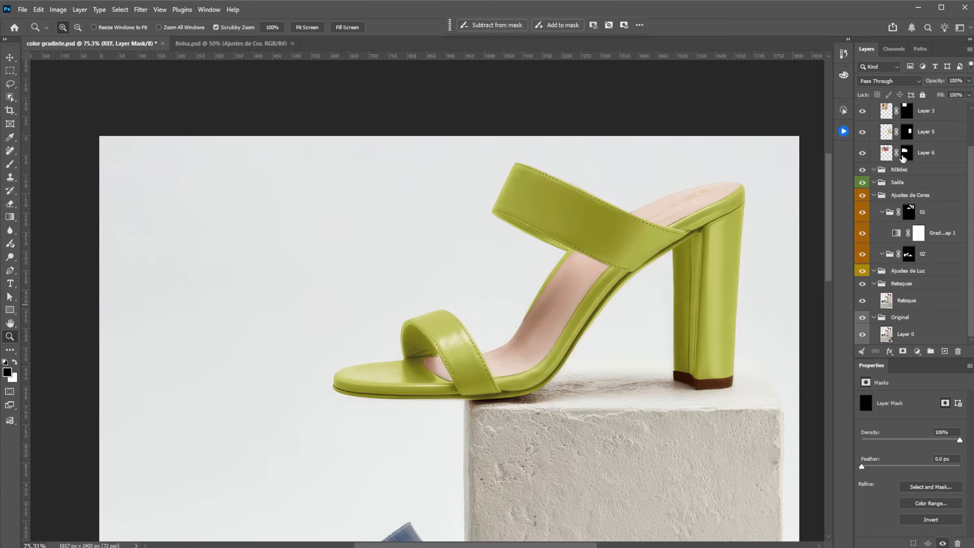
Step: Disable the REF group's mask to show the reference photos beside the heeled sandal
{"action": "left_click_drag", "start_coordinate": [972, 169], "coordinate": [968, 130]}
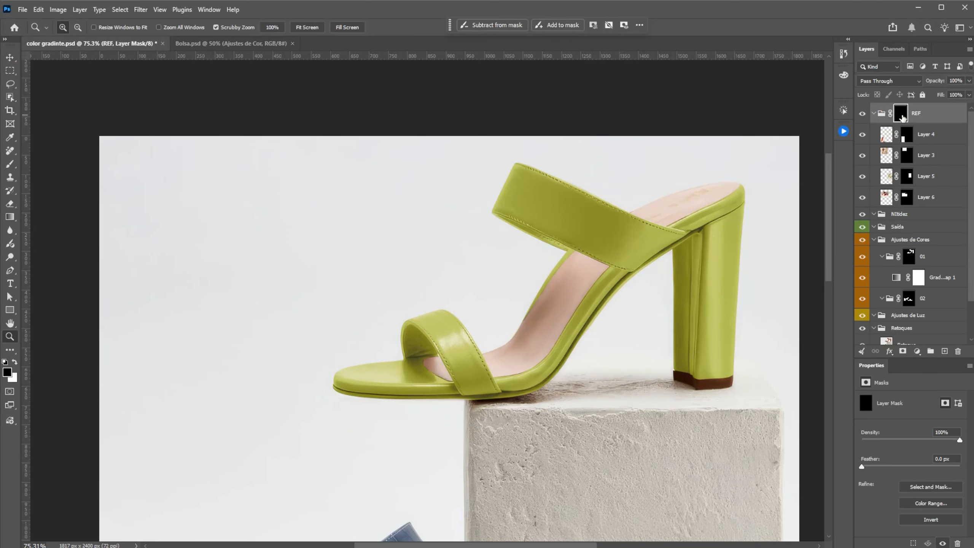
{"action": "left_click", "coordinate": [901, 116], "text": "shift"}
{"action": "left_click_drag", "start_coordinate": [522, 341], "coordinate": [604, 215]}
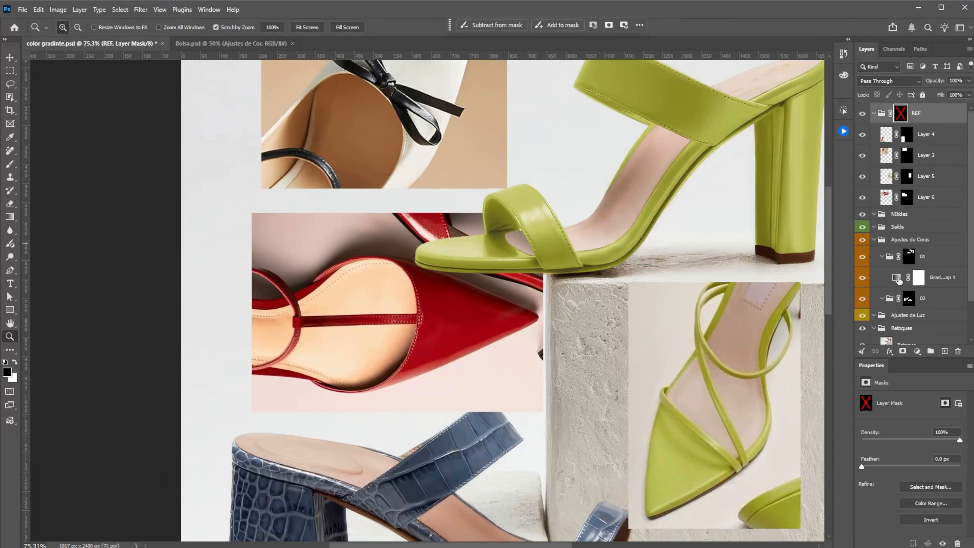
Step: In group 01's gradient map, set the stop at location 0 to the very dark red 120502, based on the red reference shoe
{"action": "left_click", "coordinate": [897, 279]}
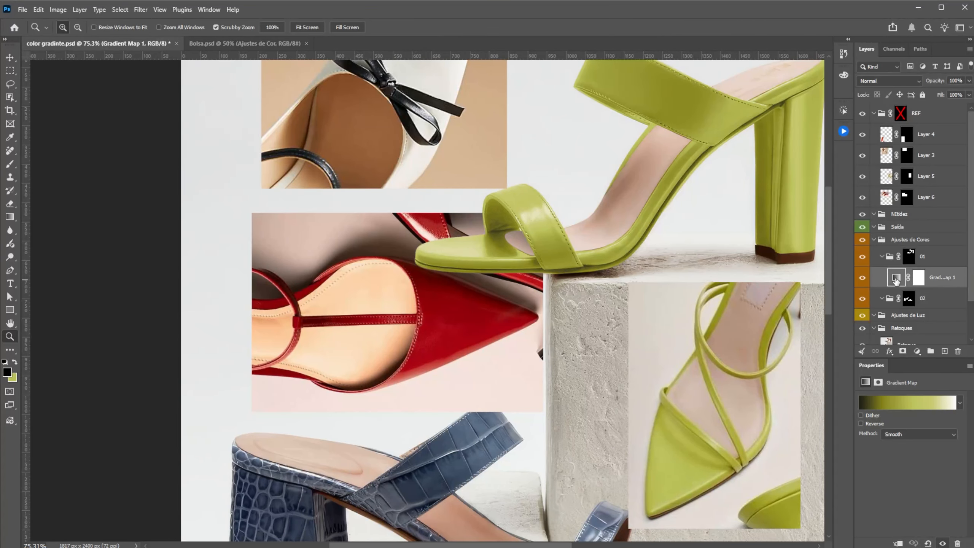
{"action": "left_click", "coordinate": [899, 406]}
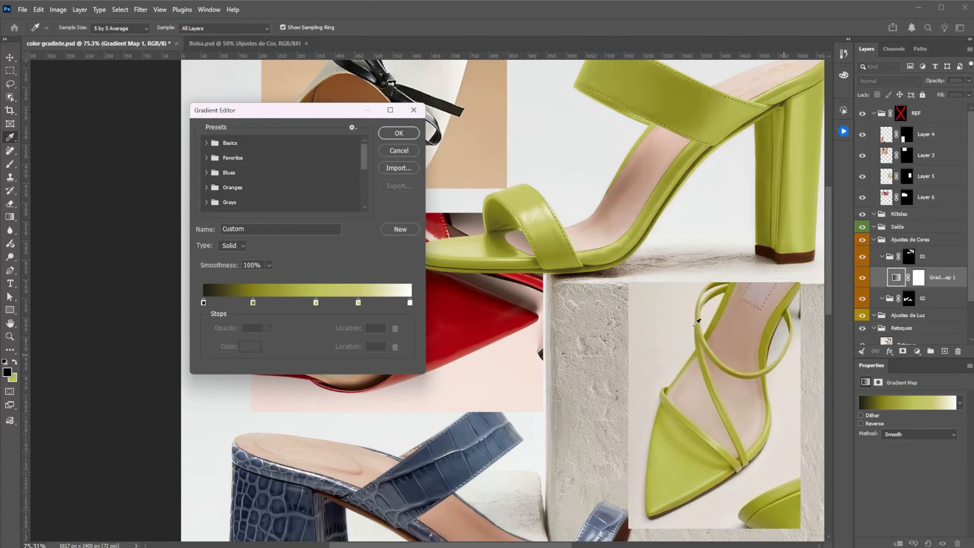
{"action": "left_click_drag", "start_coordinate": [328, 111], "coordinate": [144, 83]}
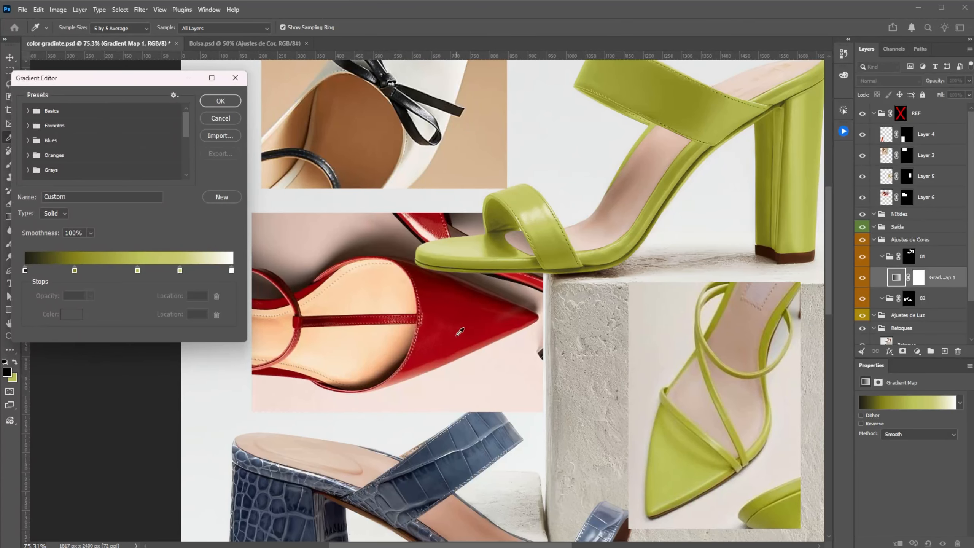
{"action": "left_click", "coordinate": [26, 270]}
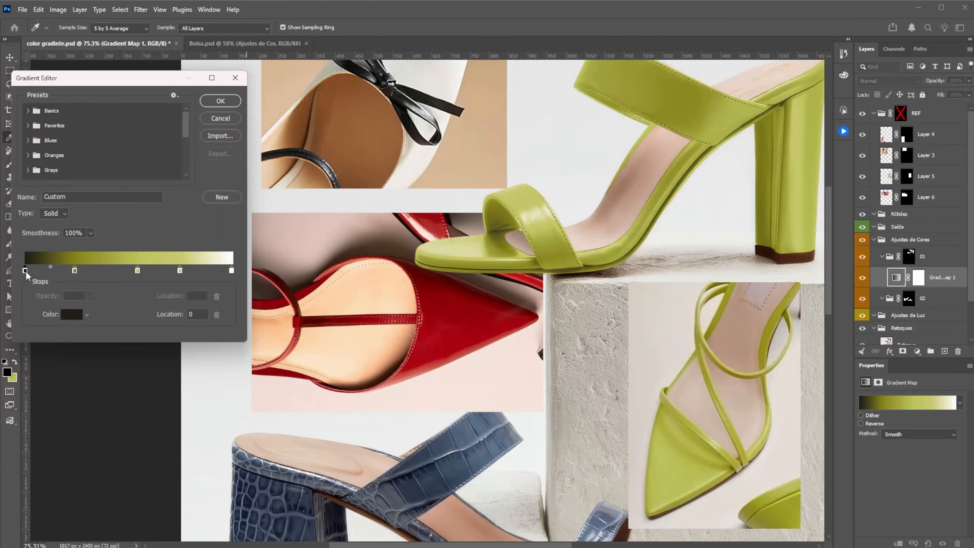
{"action": "left_click", "coordinate": [72, 314]}
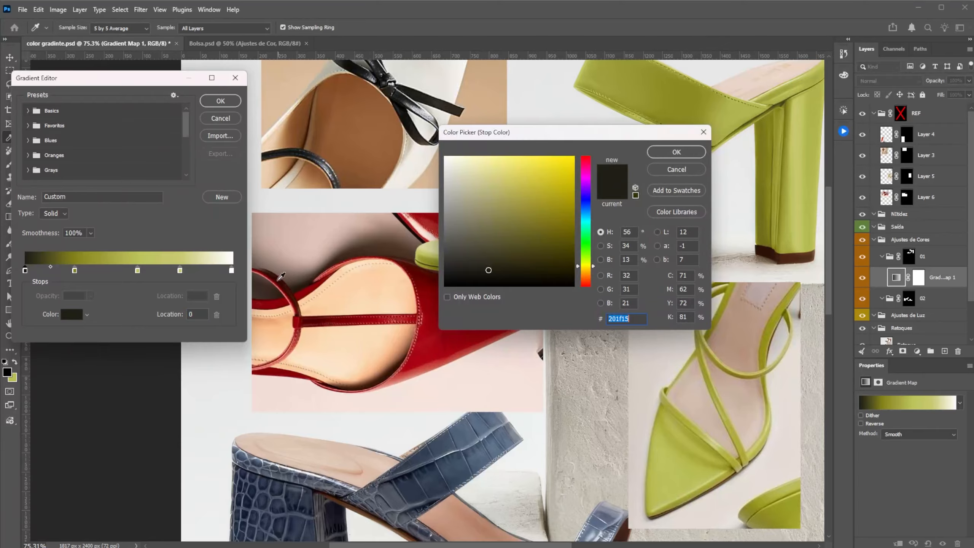
{"action": "left_click", "coordinate": [274, 271]}
{"action": "mouse_move", "coordinate": [542, 273]}
{"action": "left_mouse_down"}
{"action": "mouse_move", "coordinate": [547, 264]}
{"action": "mouse_move", "coordinate": [556, 277]}
{"action": "left_mouse_up"}
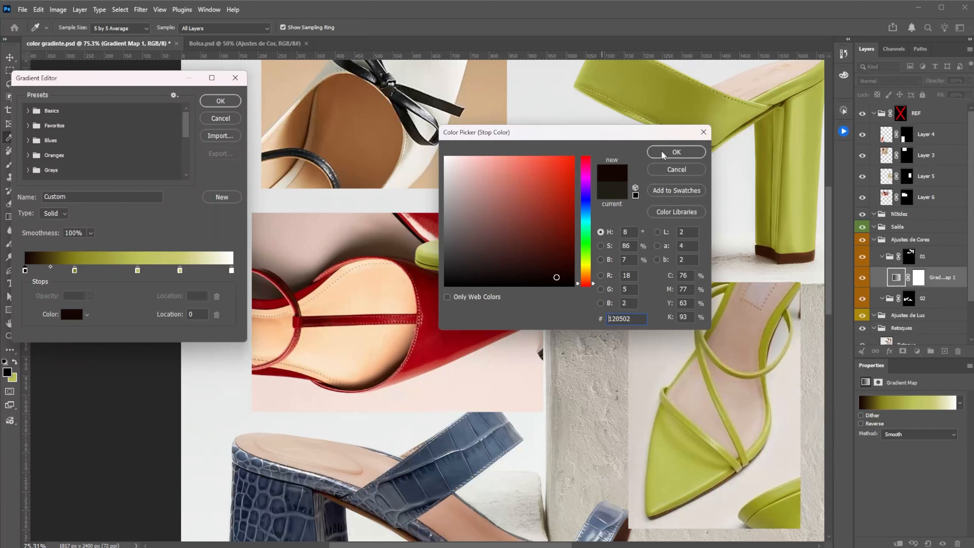
{"action": "left_click", "coordinate": [674, 152]}
Step: Set the gradient stop at location 24 to the dark red 590100
{"action": "left_click", "coordinate": [75, 271]}
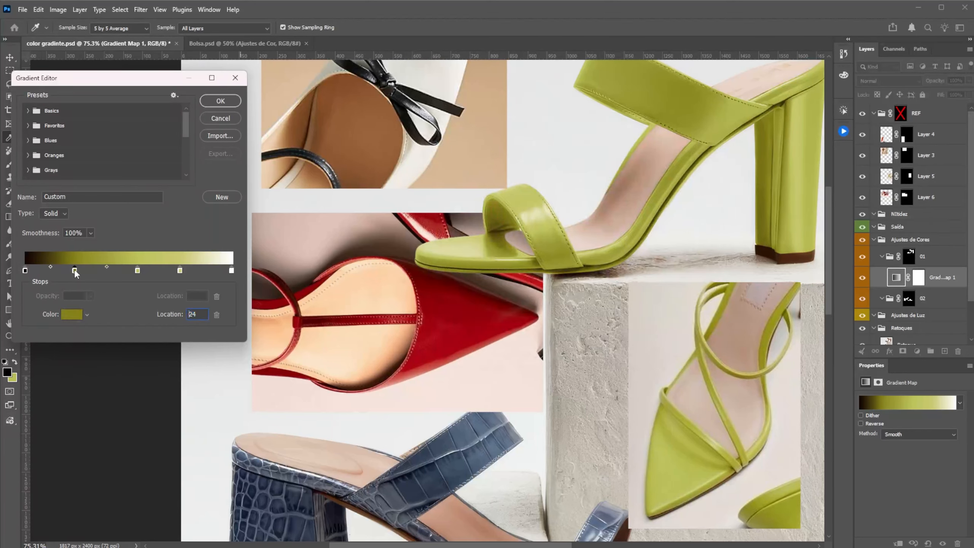
{"action": "left_click", "coordinate": [72, 314]}
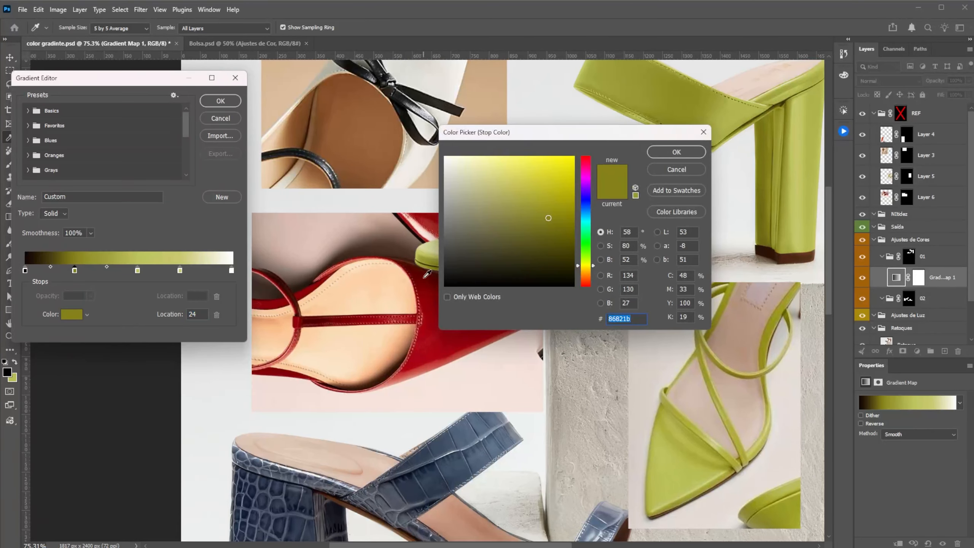
{"action": "type", "text": "590100"}
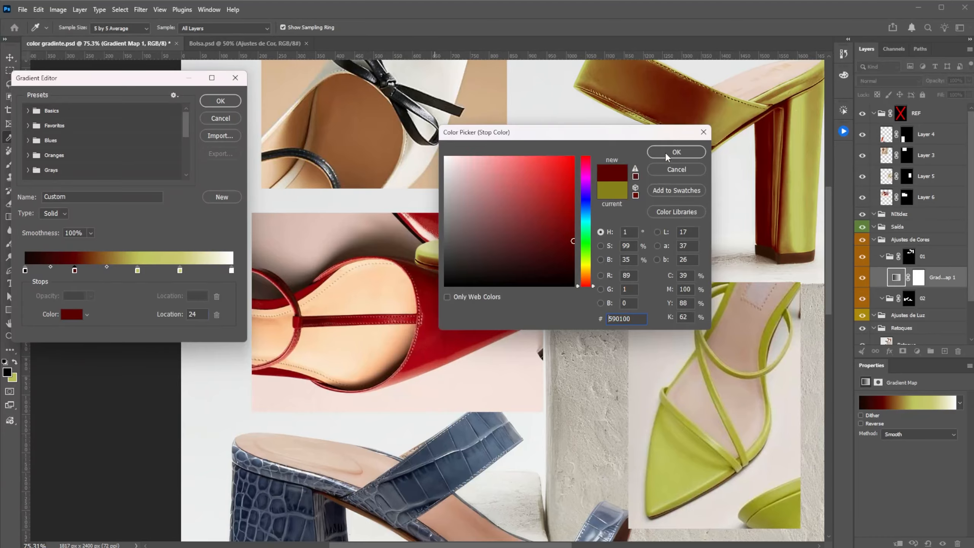
{"action": "left_click", "coordinate": [666, 153]}
Step: Set the gradient stop at location 54 to the red 94000c, sampled from the red reference shoe
{"action": "left_click", "coordinate": [137, 270]}
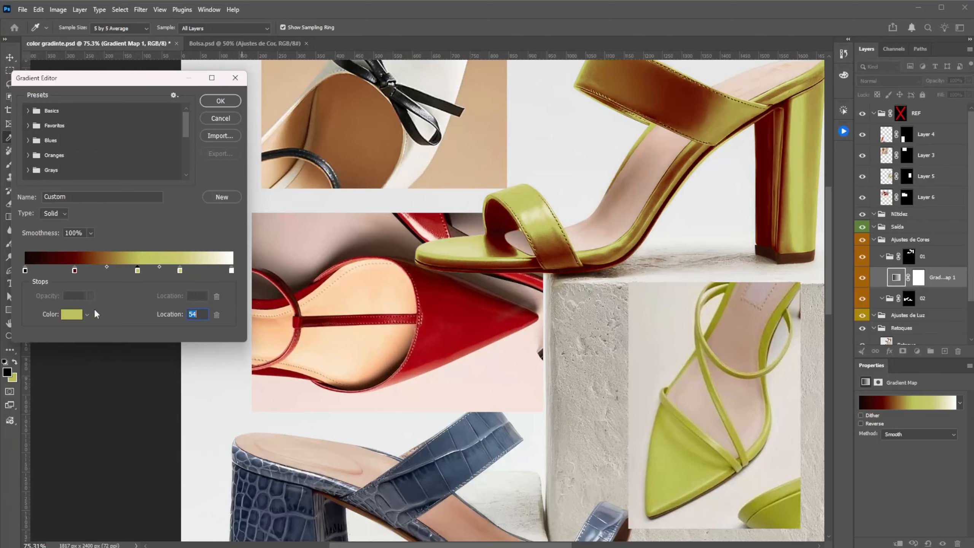
{"action": "left_click", "coordinate": [73, 315]}
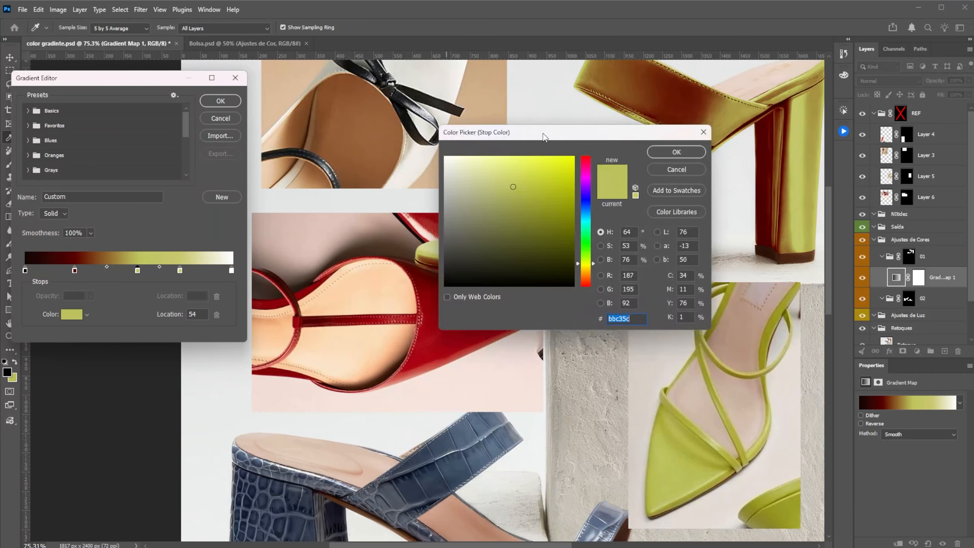
{"action": "left_click_drag", "start_coordinate": [545, 134], "coordinate": [667, 121]}
{"action": "left_click", "coordinate": [460, 311]}
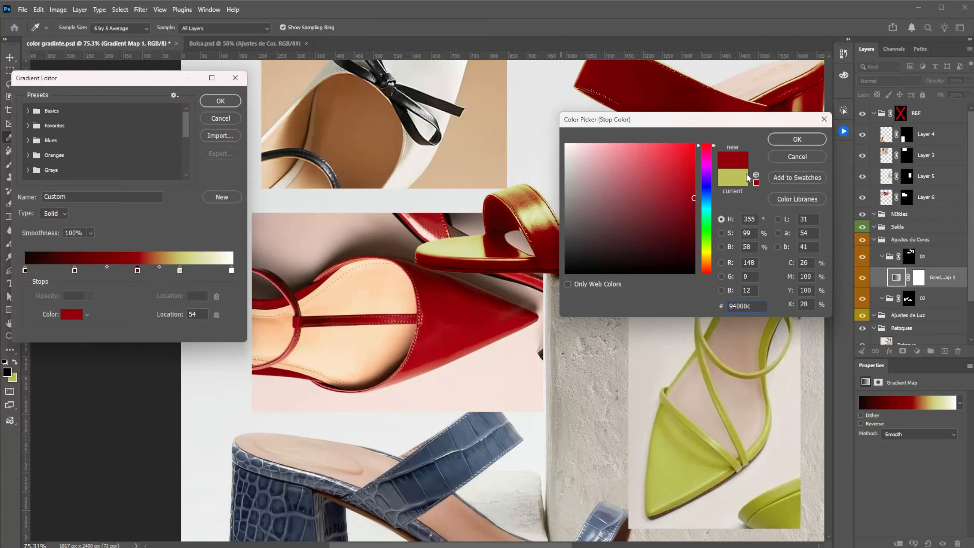
{"action": "left_click", "coordinate": [790, 142]}
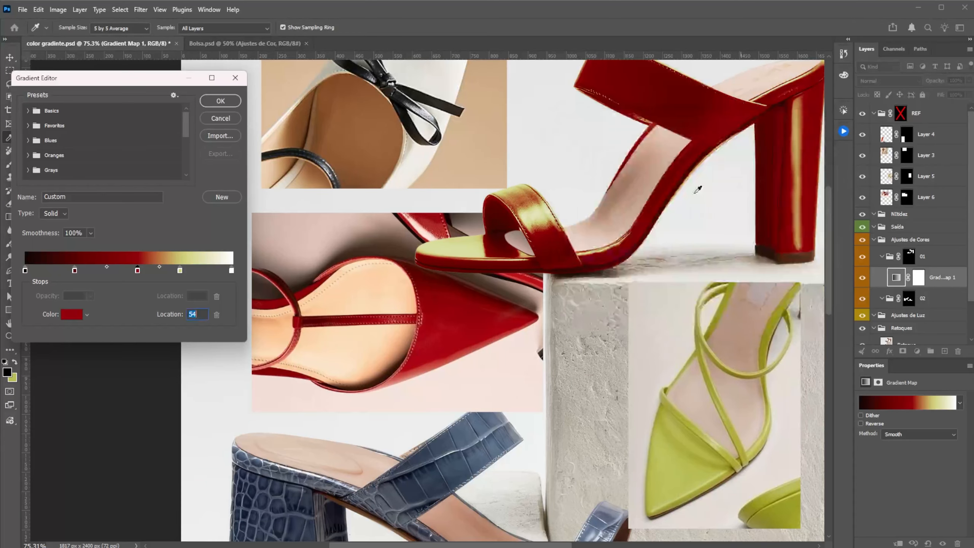
Step: Set the gradient stop at location 75 to the light red ca574c, sampled from the reference shoe's highlight
{"action": "left_click", "coordinate": [180, 271]}
{"action": "left_click", "coordinate": [78, 314]}
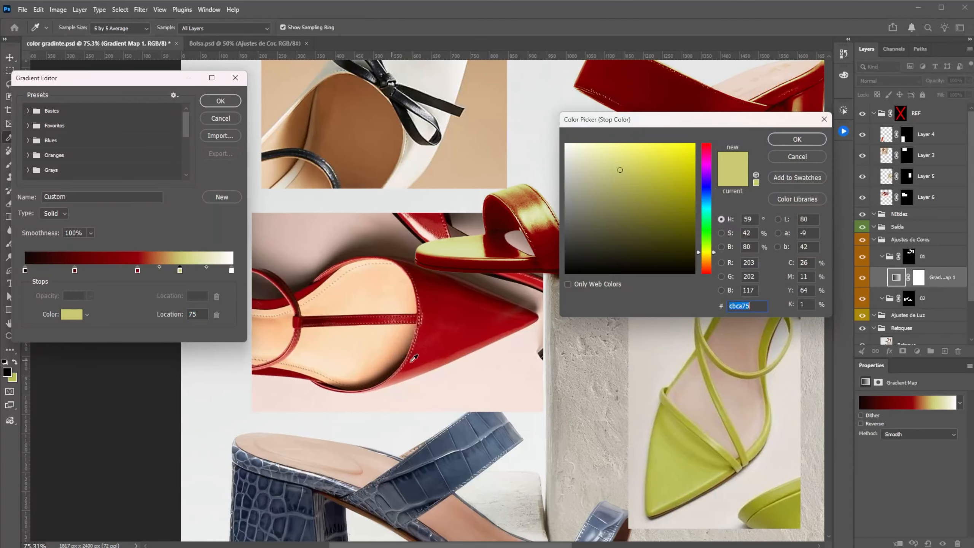
{"action": "left_click", "coordinate": [421, 368]}
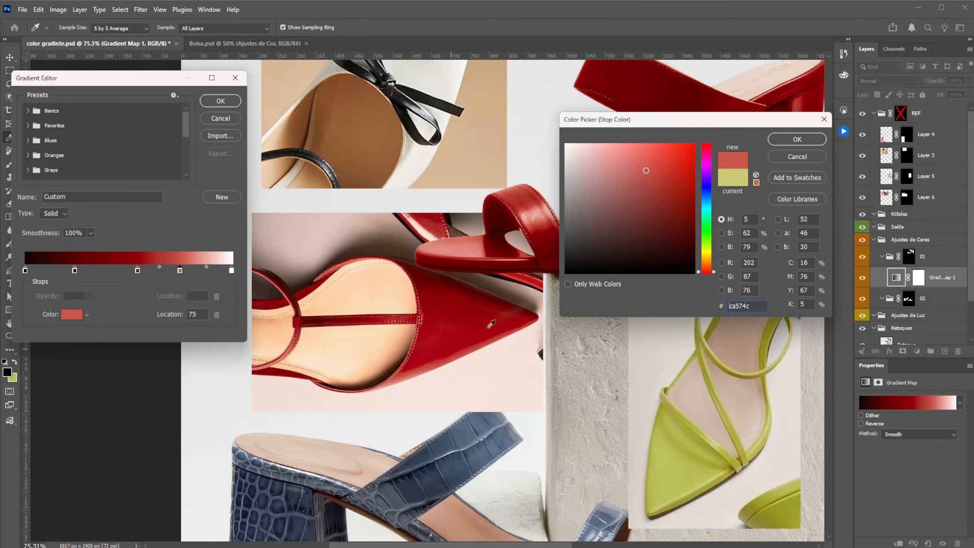
{"action": "left_click", "coordinate": [797, 139]}
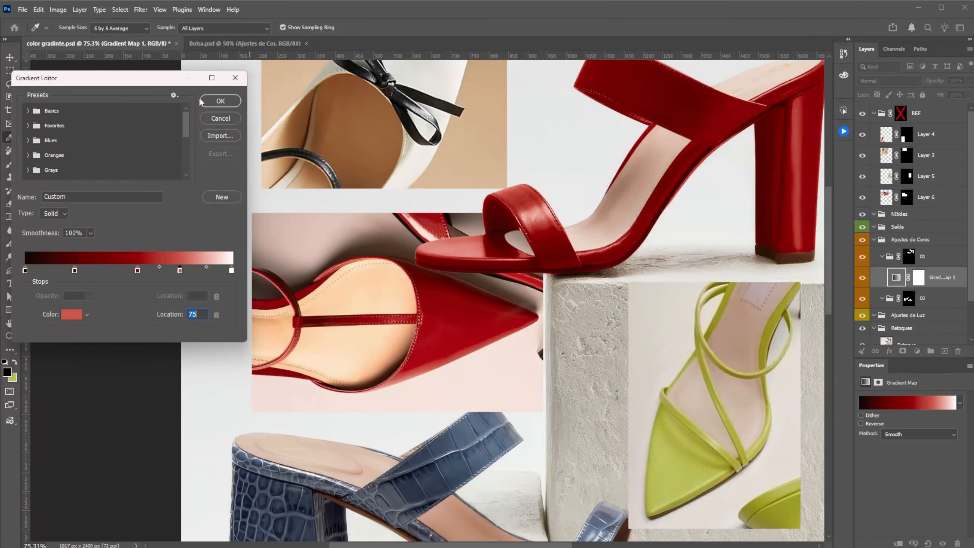
Step: Shift the gradient's three intermediate red stops toward the dark end, placing the light red one at location 69, and accept the gradient
{"action": "left_click_drag", "start_coordinate": [138, 272], "coordinate": [60, 273]}
{"action": "left_click_drag", "start_coordinate": [129, 274], "coordinate": [169, 275]}
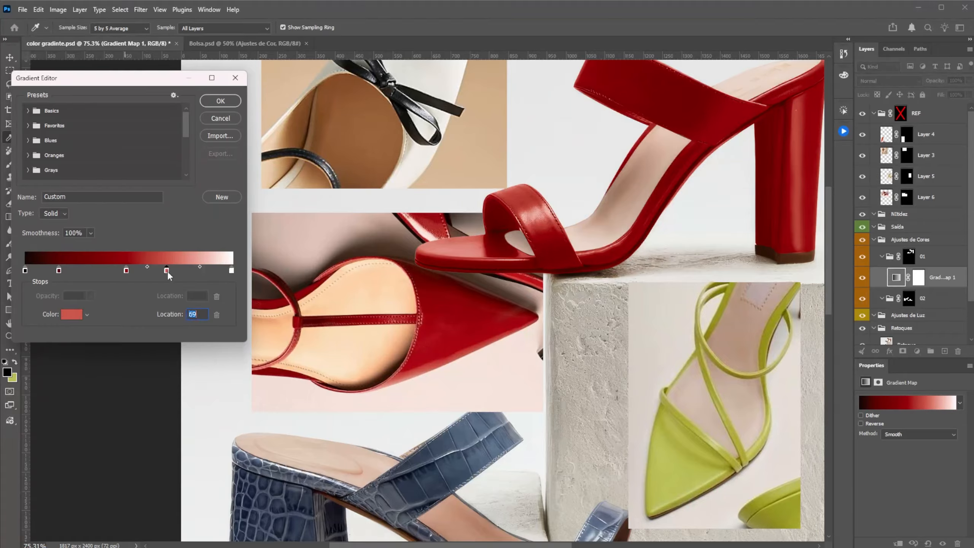
{"action": "left_click", "coordinate": [221, 101]}
Step: Re-enable the REF group's mask to hide the reference photos, and close the color gradinte.psd document
{"action": "key", "text": "z"}
{"action": "left_click", "coordinate": [899, 113], "text": "shift"}
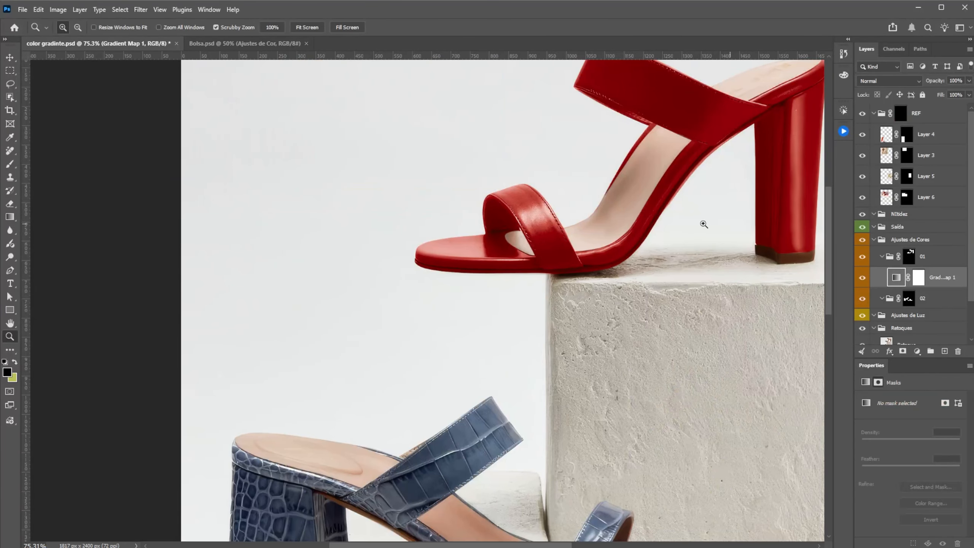
{"action": "left_click_drag", "start_coordinate": [699, 220], "coordinate": [624, 283]}
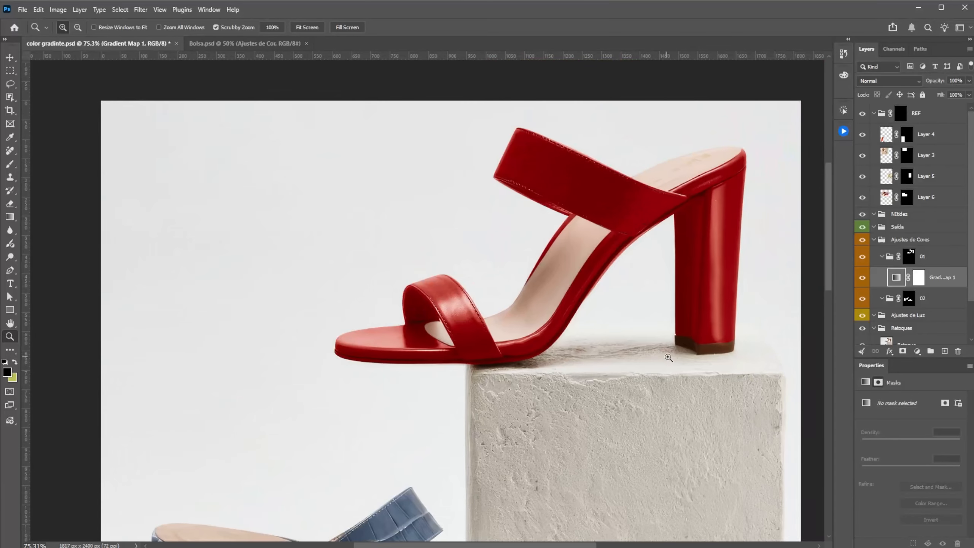
{"action": "left_click_drag", "start_coordinate": [567, 307], "coordinate": [441, 304]}
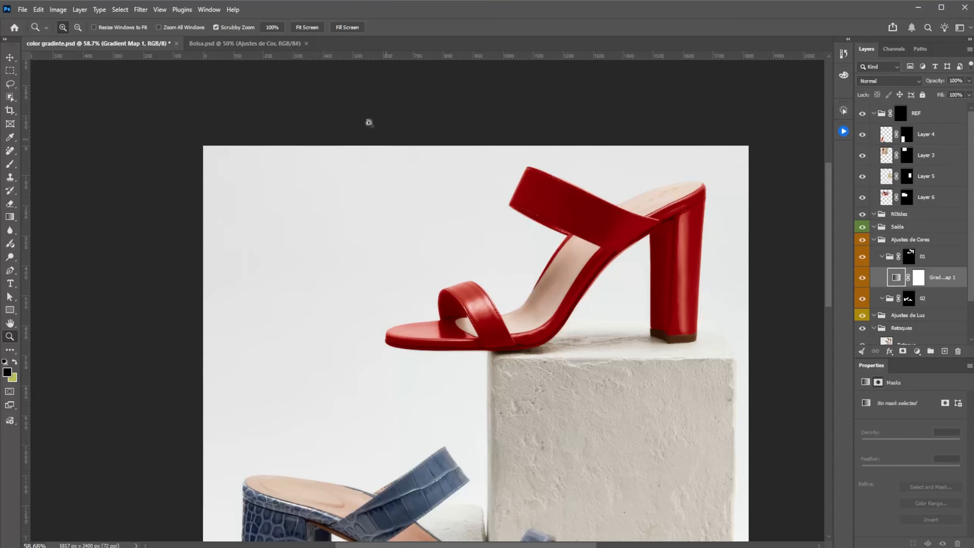
{"action": "left_click", "coordinate": [176, 43]}
{"action": "left_click", "coordinate": [652, 204]}
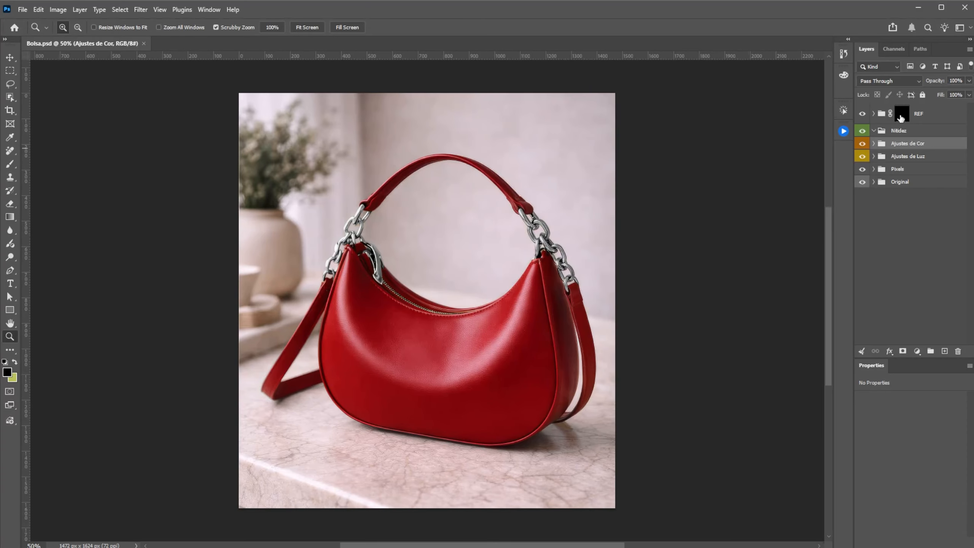
Step: In Bolsa.psd, preview the REF group's reference bags and examine the Couro and Metal group masks in Ajustes de Cor
{"action": "left_click", "coordinate": [900, 115], "text": "shift"}
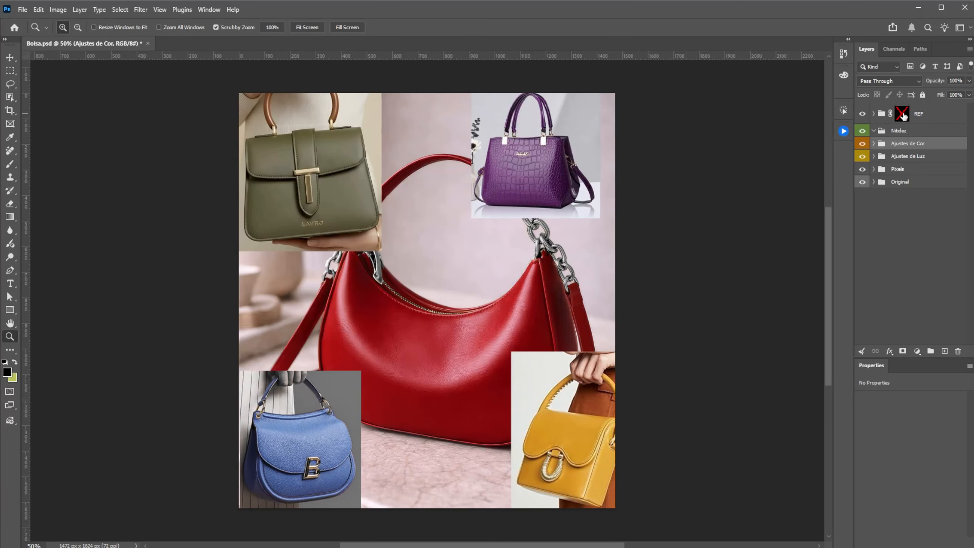
{"action": "left_click", "coordinate": [902, 115], "text": "shift"}
{"action": "left_click", "coordinate": [874, 143]}
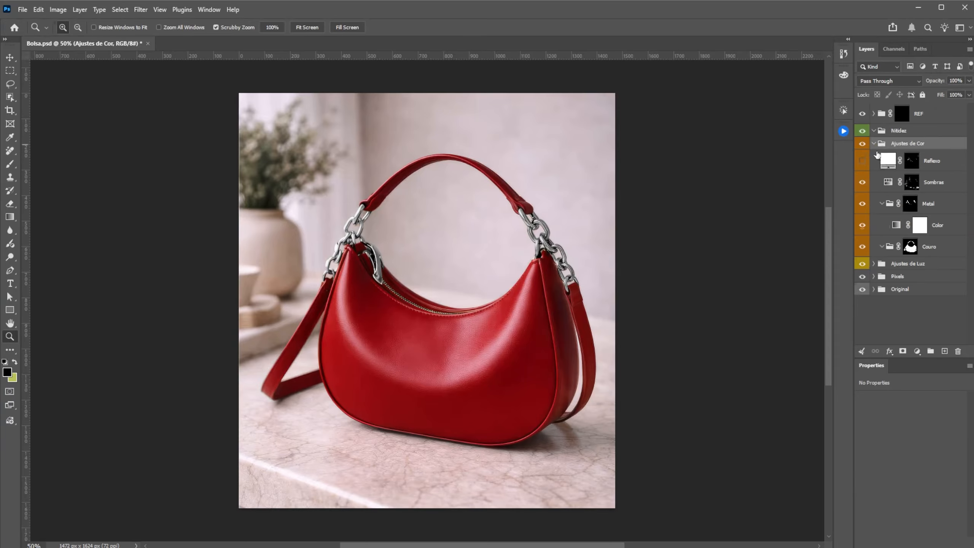
{"action": "left_click", "coordinate": [882, 203]}
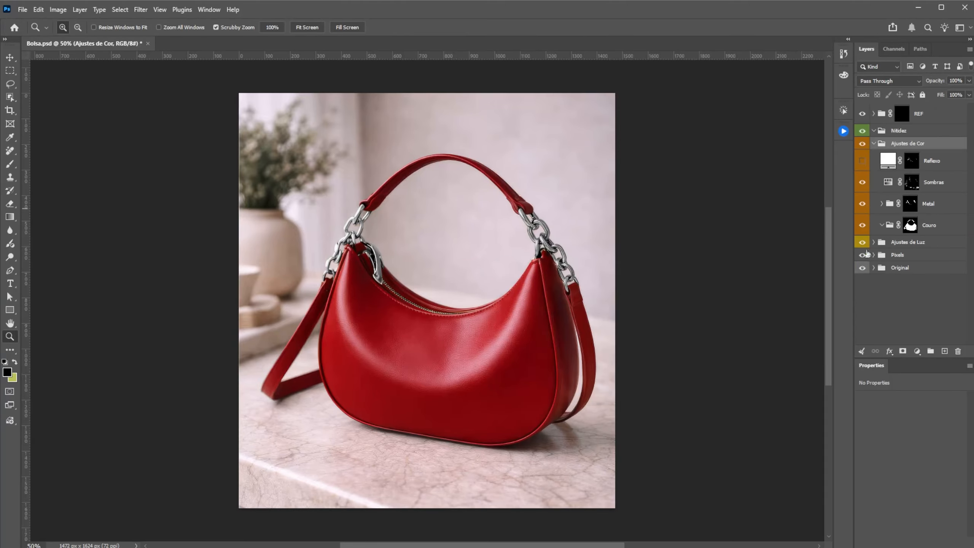
{"action": "left_click", "coordinate": [882, 224]}
{"action": "left_click", "coordinate": [910, 227], "text": "alt"}
{"action": "left_click", "coordinate": [910, 227], "text": "alt"}
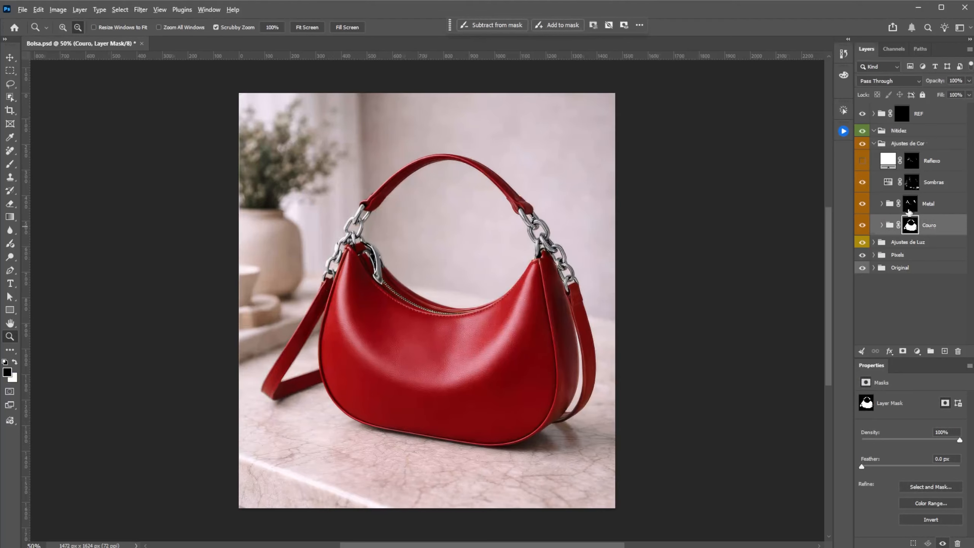
{"action": "left_click", "coordinate": [910, 207], "text": "alt"}
{"action": "left_click", "coordinate": [911, 206], "text": "alt"}
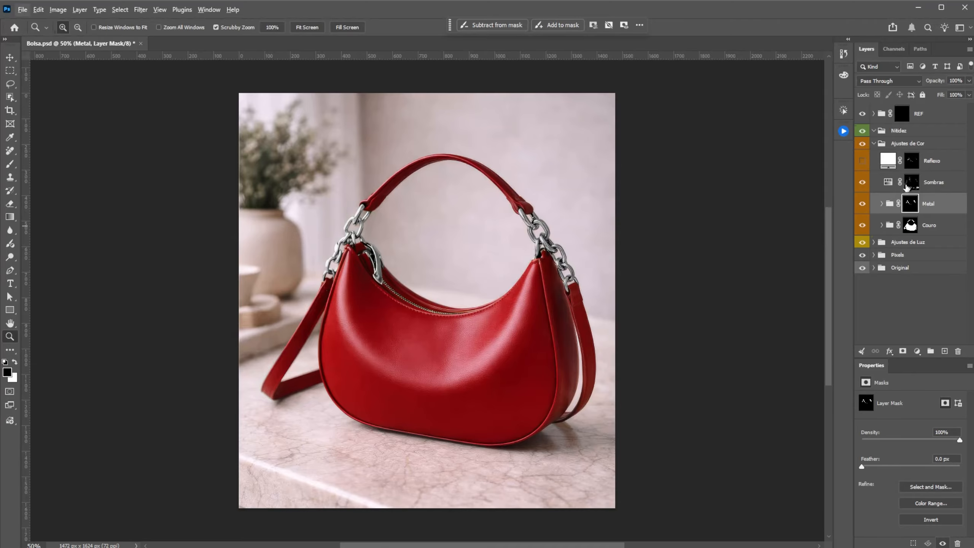
Step: Hide the Sombras layer and show the Reflexo layer, with the Metal group's Color gradient map removed
{"action": "left_click", "coordinate": [862, 182]}
{"action": "left_click_drag", "start_coordinate": [552, 236], "coordinate": [815, 180]}
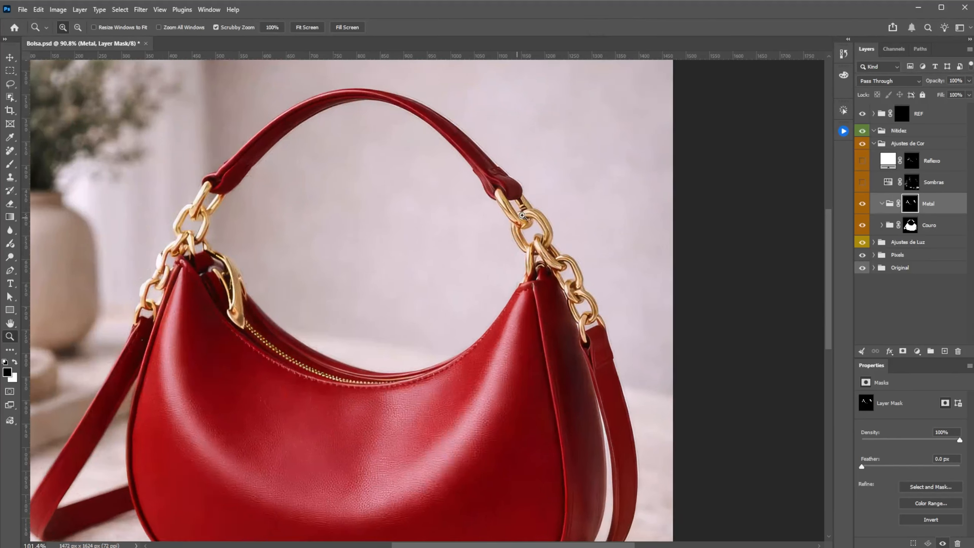
{"action": "left_click_drag", "start_coordinate": [518, 261], "coordinate": [553, 261]}
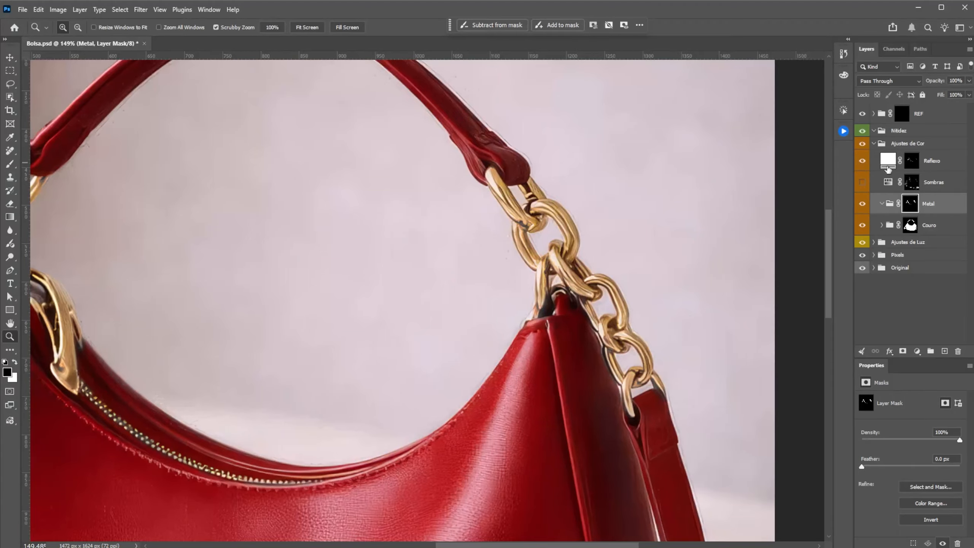
Step: View the Reflexo layer's mask on its own and examine the areas it covers around the bag's hardware
{"action": "left_click", "coordinate": [913, 163], "text": "alt"}
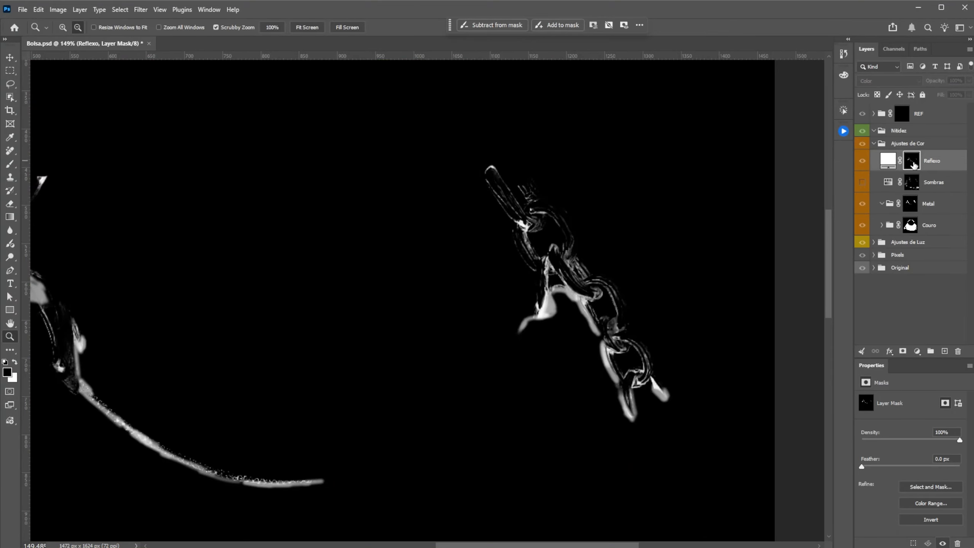
{"action": "left_click", "coordinate": [914, 164], "text": "alt"}
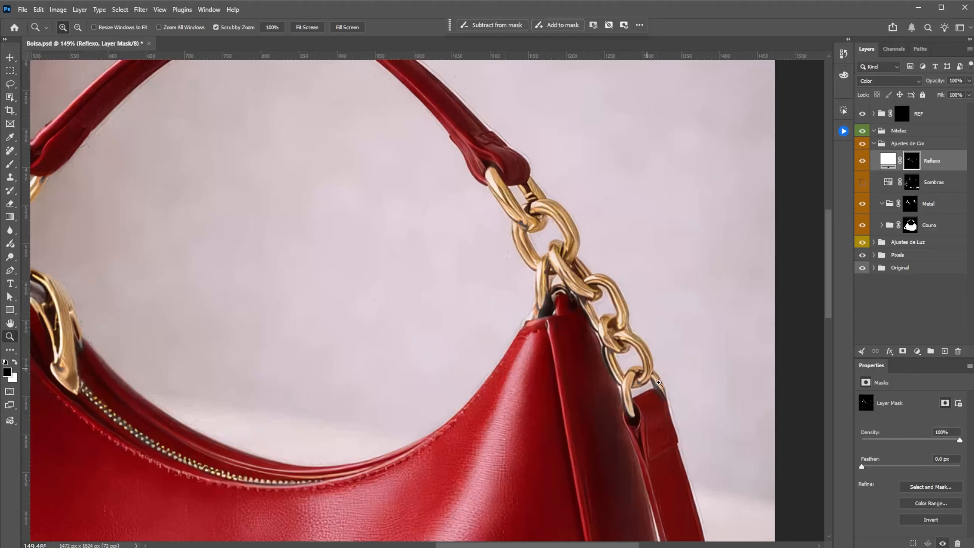
{"action": "left_click_drag", "start_coordinate": [593, 214], "coordinate": [586, 184]}
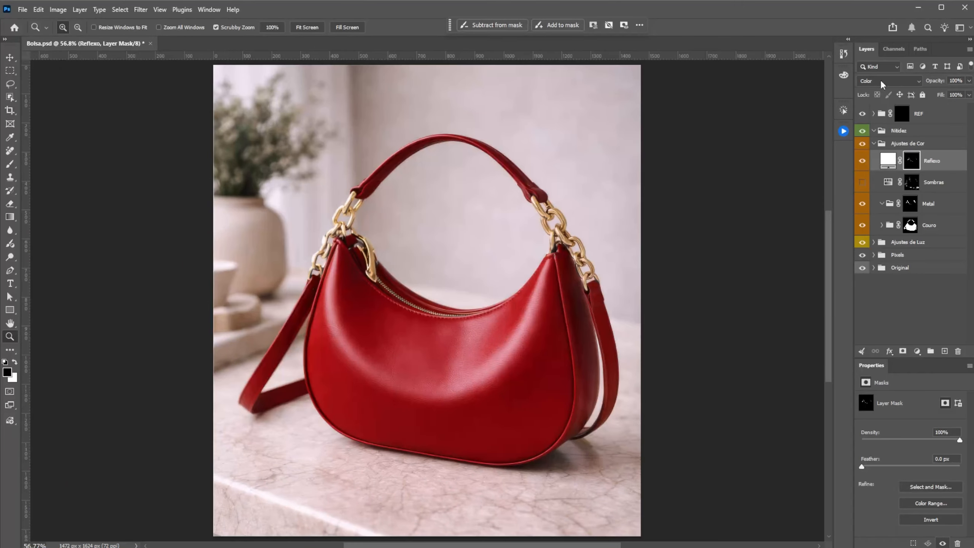
Step: Add a Gradient Map adjustment inside the Couro group and disable the REF group's mask to show the reference bags
{"action": "left_click", "coordinate": [881, 225]}
{"action": "left_click", "coordinate": [934, 227]}
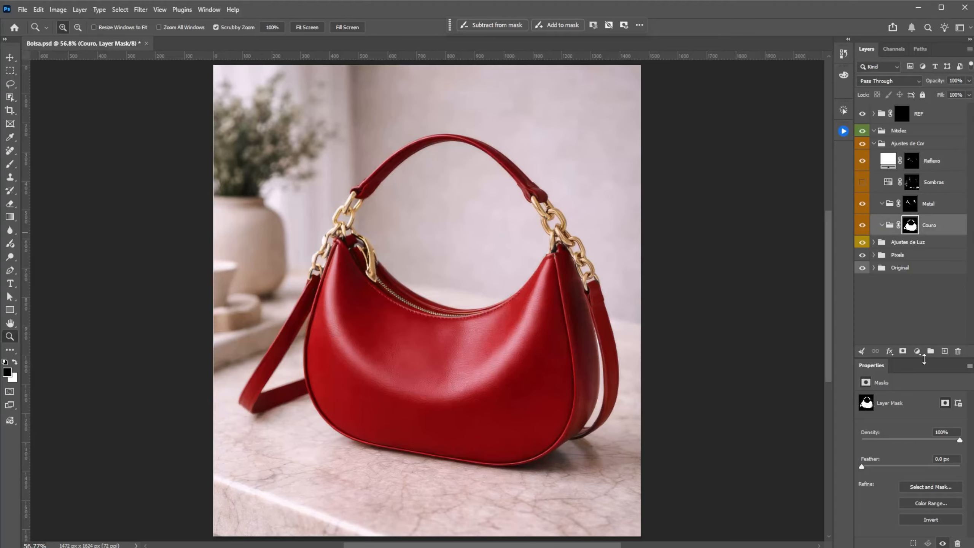
{"action": "left_click", "coordinate": [917, 351]}
{"action": "left_click", "coordinate": [951, 319]}
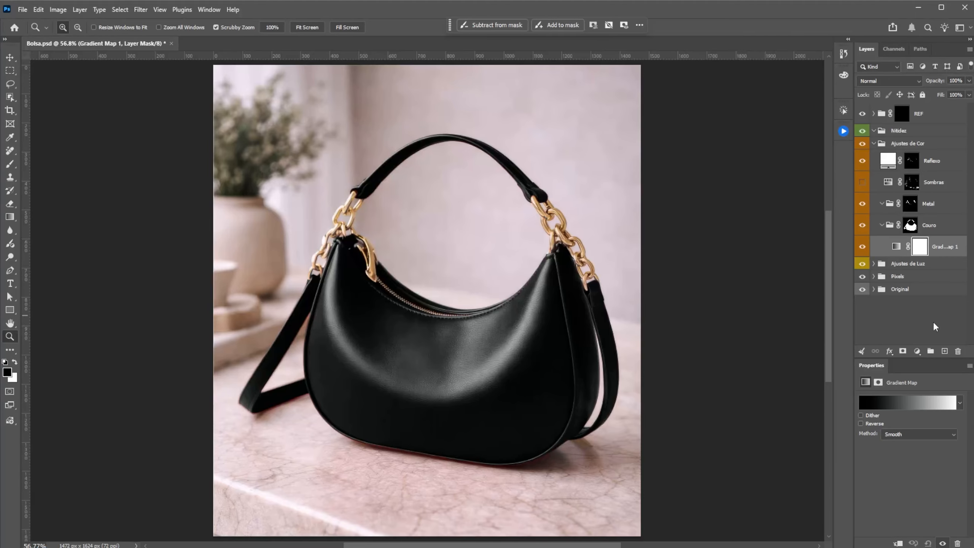
{"action": "left_click", "coordinate": [900, 115], "text": "shift"}
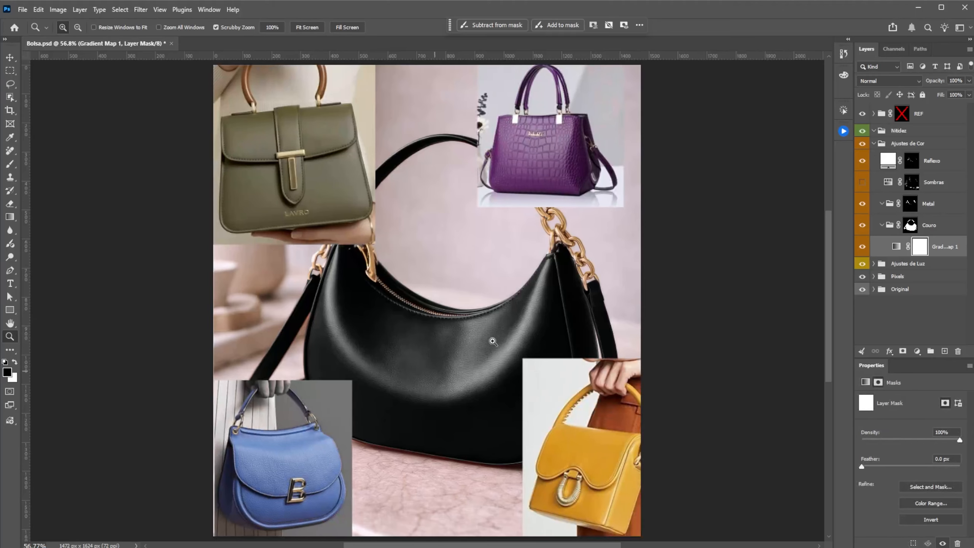
Step: In the new gradient map, set the stop at location 0 to a near-black sampled from the blue reference bag's dark edge
{"action": "left_click", "coordinate": [896, 247]}
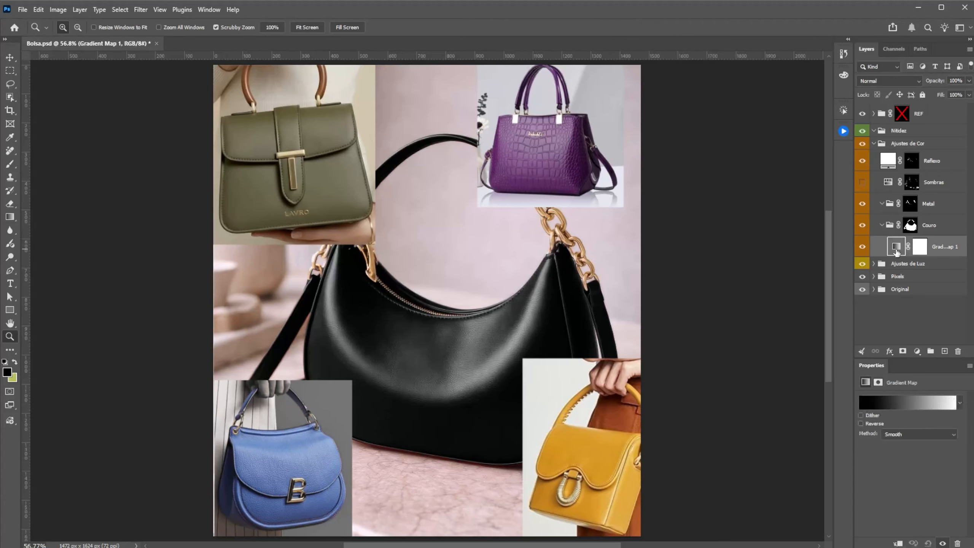
{"action": "left_click", "coordinate": [895, 408]}
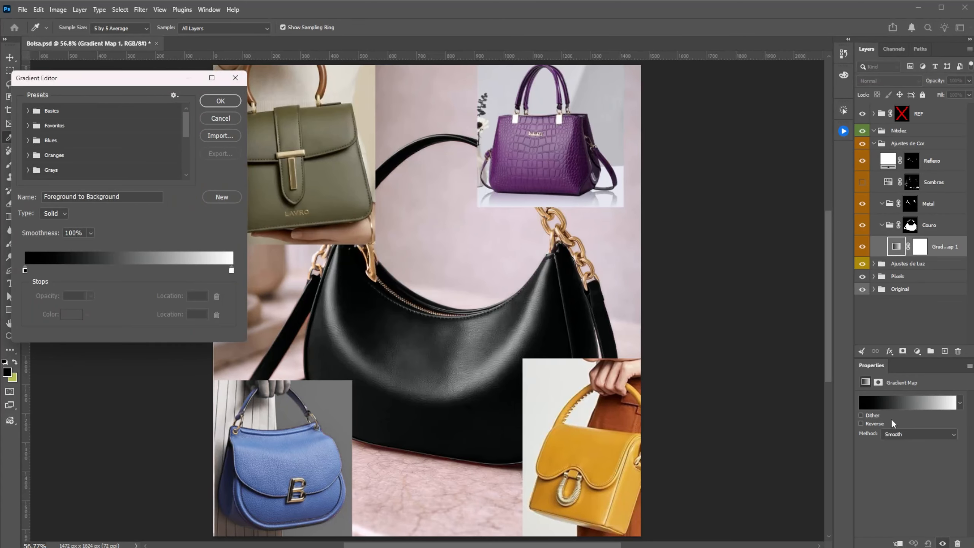
{"action": "left_click", "coordinate": [25, 270]}
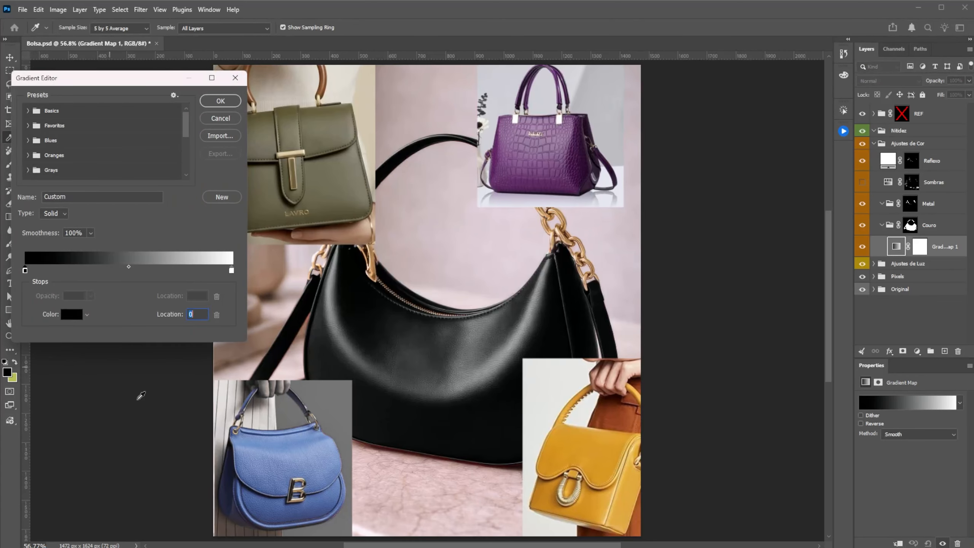
{"action": "left_click", "coordinate": [232, 445]}
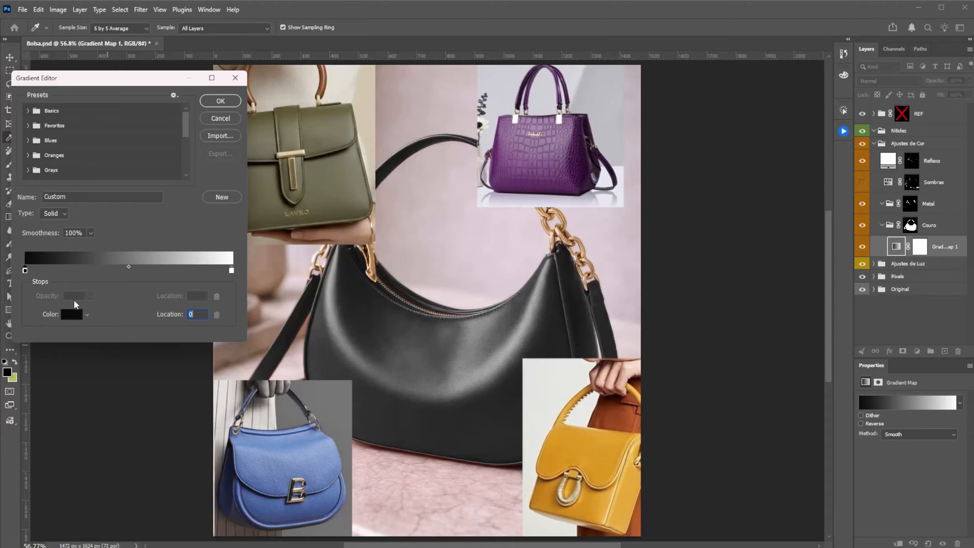
Step: Add a gradient stop at location 13 with the dark blue 1d1f34, sampled from the blue reference bag's shadow
{"action": "left_click", "coordinate": [51, 270]}
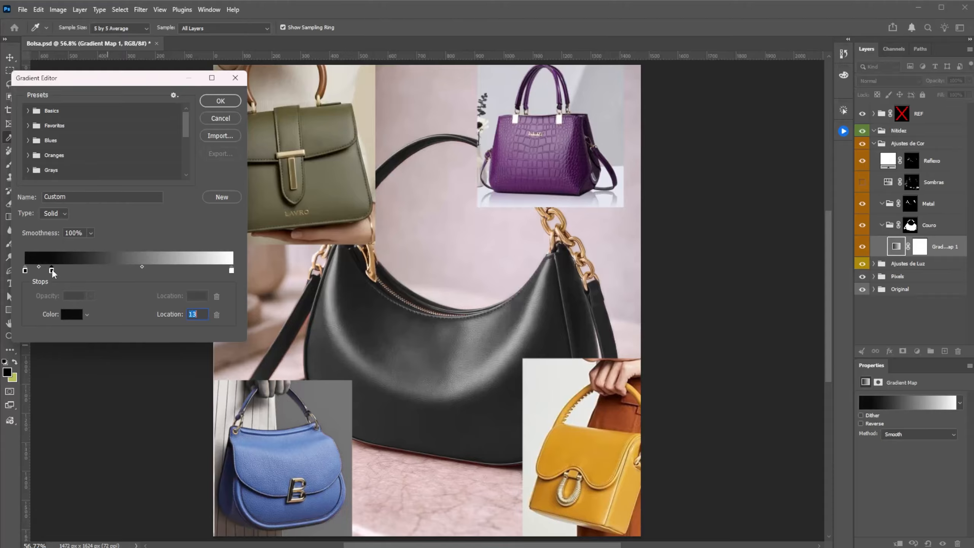
{"action": "left_click", "coordinate": [71, 314]}
{"action": "left_click", "coordinate": [228, 493]}
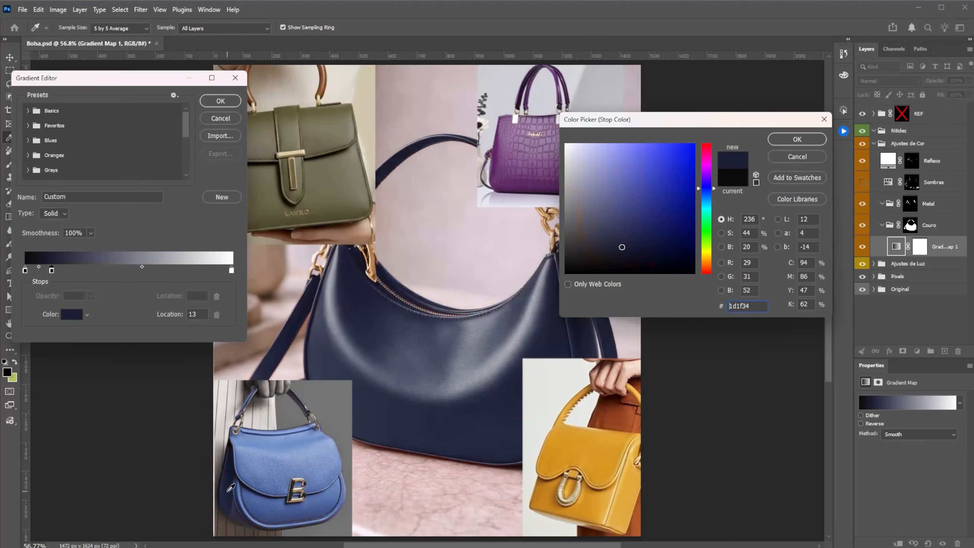
{"action": "left_click", "coordinate": [797, 139]}
Step: Add a gradient stop at location 56 with the mid blue 6a81b3, sampled from the front of the blue reference bag
{"action": "left_click", "coordinate": [141, 270]}
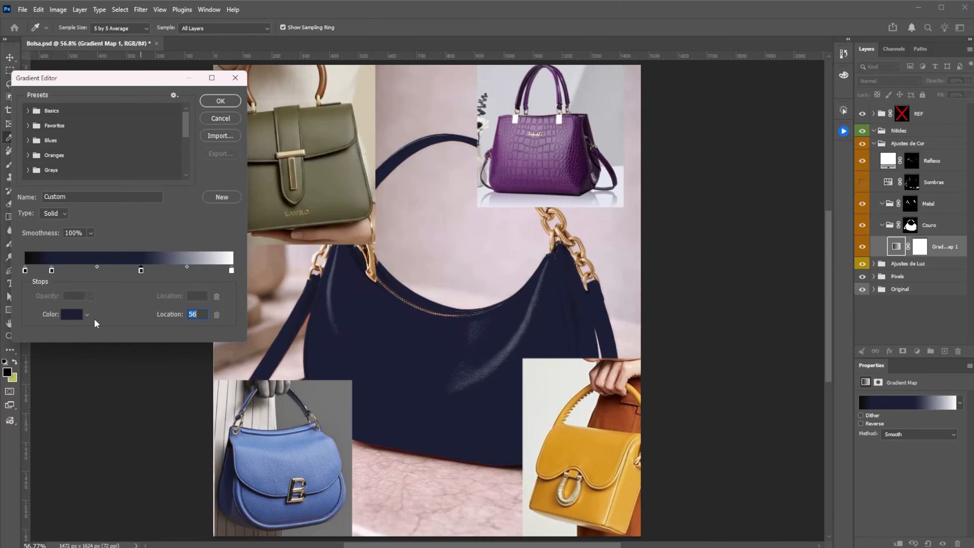
{"action": "left_click", "coordinate": [79, 314]}
{"action": "left_click", "coordinate": [278, 471]}
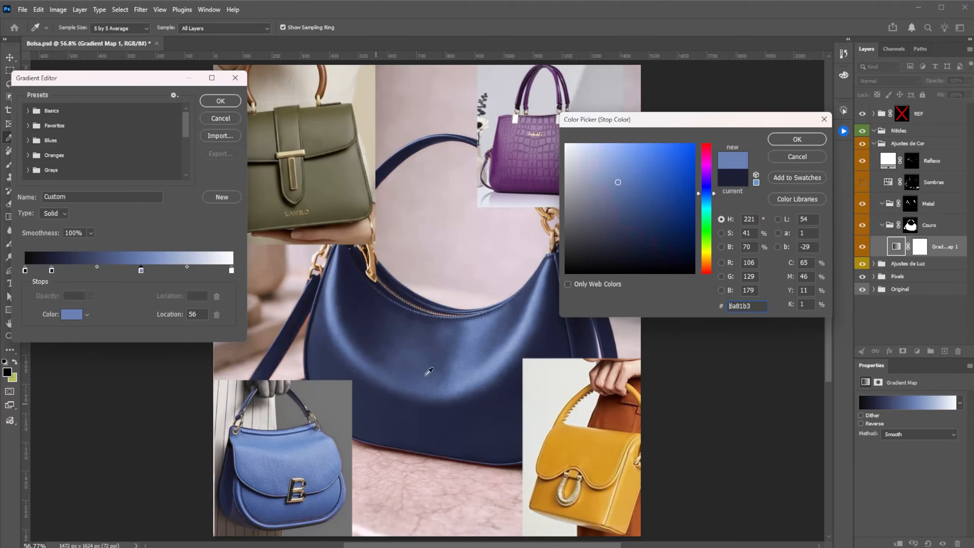
{"action": "left_click", "coordinate": [796, 138]}
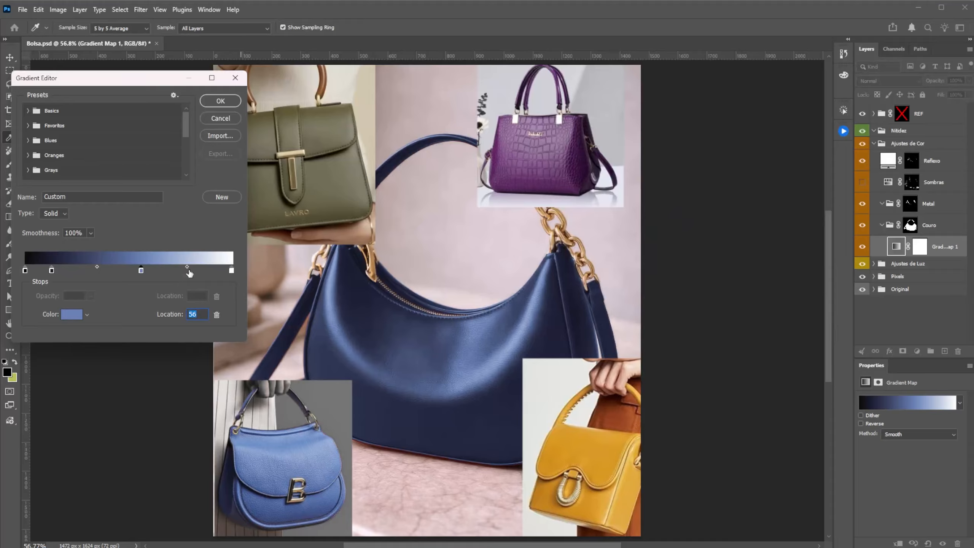
Step: Add a gradient stop at location 79 with the light blue 98b0d8, sampled from the blue reference bag's highlight
{"action": "left_click", "coordinate": [188, 270]}
{"action": "left_click", "coordinate": [74, 315]}
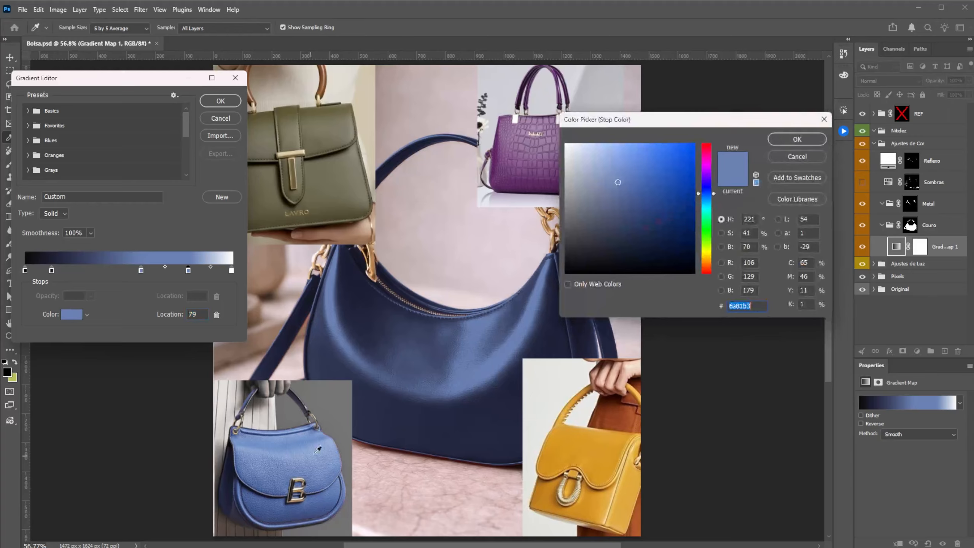
{"action": "left_click", "coordinate": [332, 441]}
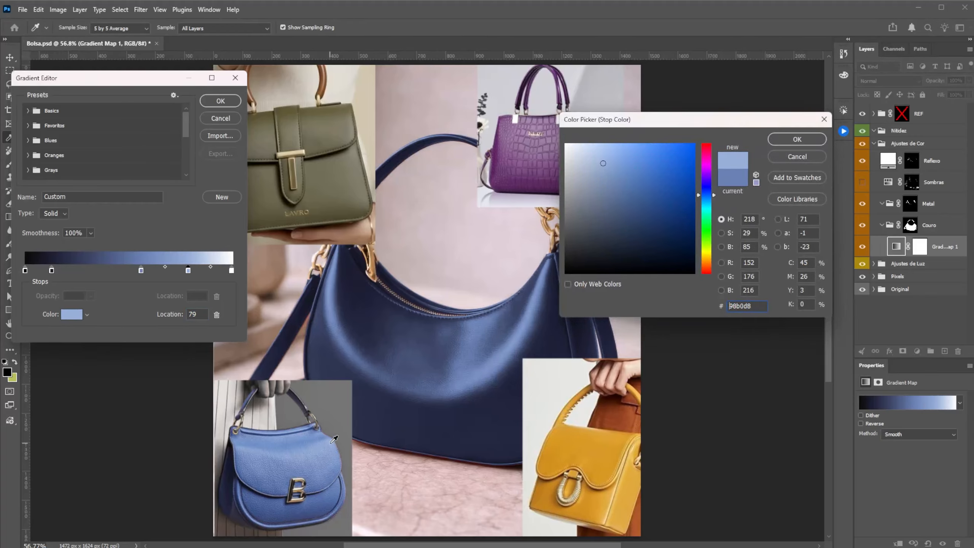
{"action": "left_click", "coordinate": [789, 145]}
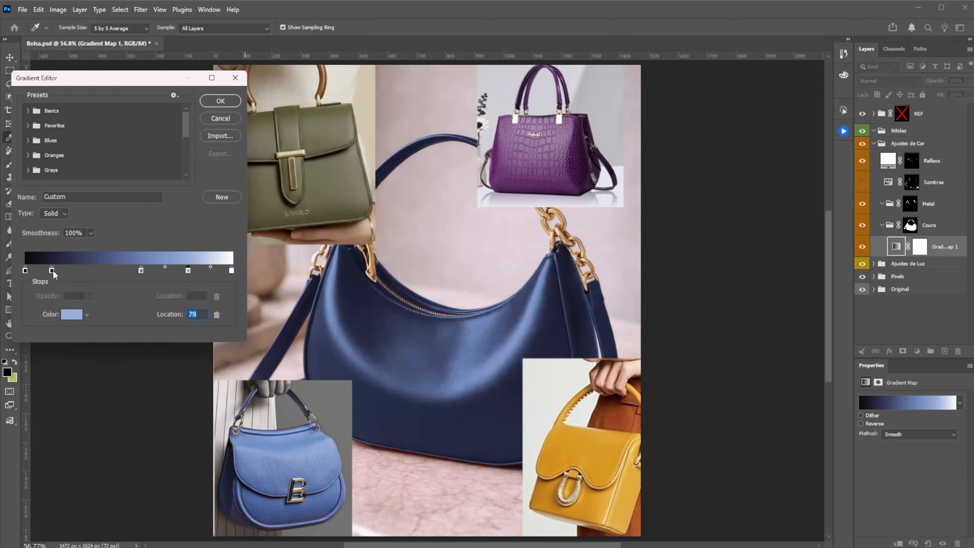
Step: Move the dark blue stop to location 8 and the light blue stop to 74, shifting the mid blue stop closer to the dark end
{"action": "left_click_drag", "start_coordinate": [52, 270], "coordinate": [46, 271]}
{"action": "left_click_drag", "start_coordinate": [141, 270], "coordinate": [97, 270]}
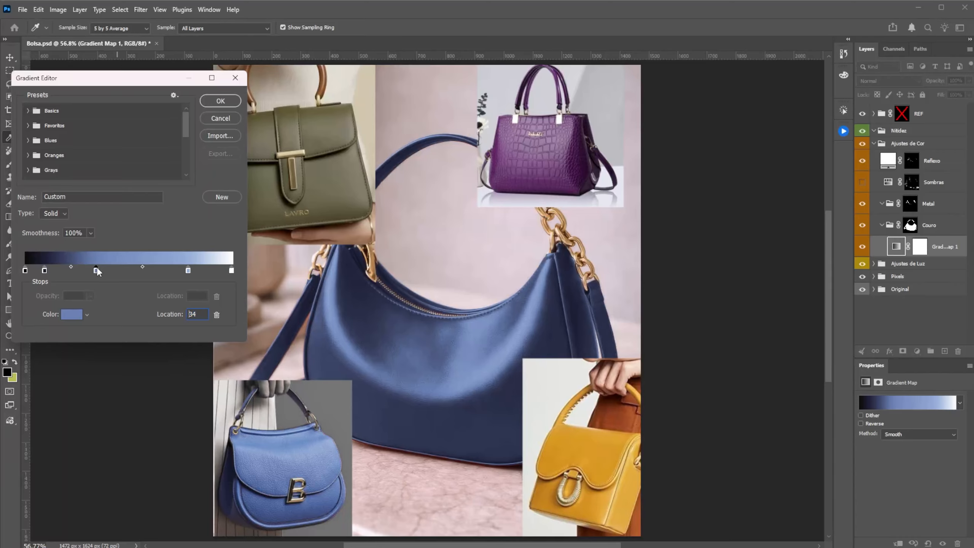
{"action": "double_click", "coordinate": [188, 270]}
{"action": "left_click", "coordinate": [809, 161]}
{"action": "left_click_drag", "start_coordinate": [187, 271], "coordinate": [178, 271]}
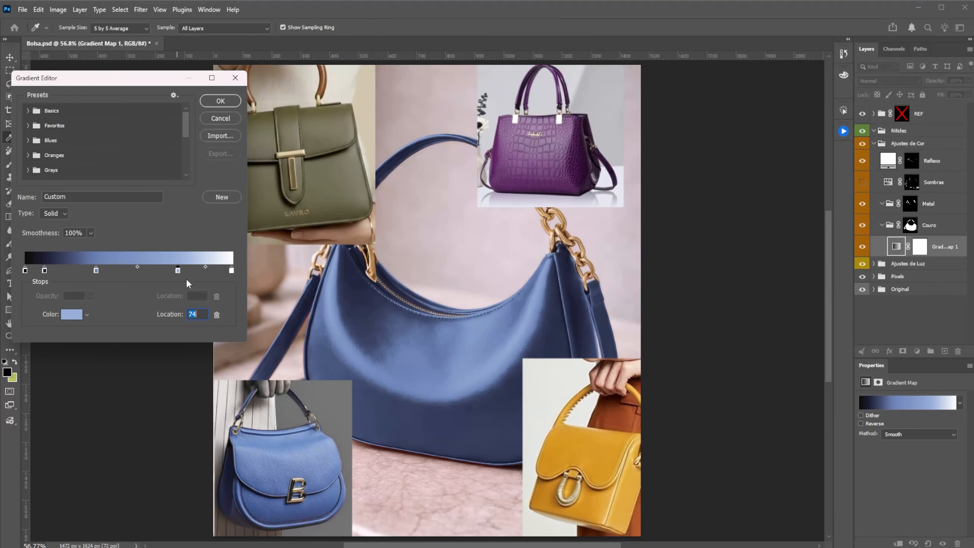
{"action": "left_click_drag", "start_coordinate": [96, 270], "coordinate": [41, 271]}
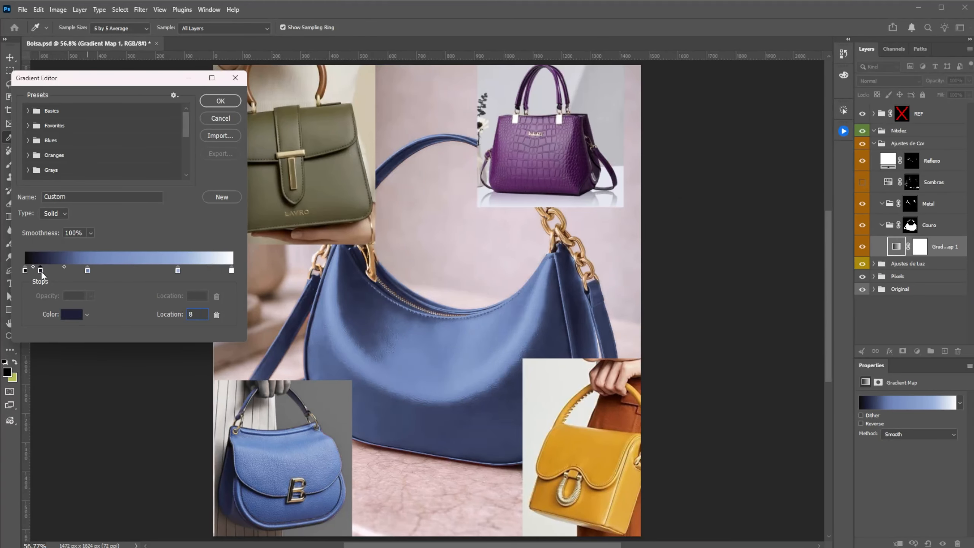
Step: Name the blue gradient "bolsa azul" and save it as a new preset
{"action": "double_click", "coordinate": [69, 196]}
{"action": "type", "text": "bolsa azul"}
{"action": "left_click", "coordinate": [221, 197]}
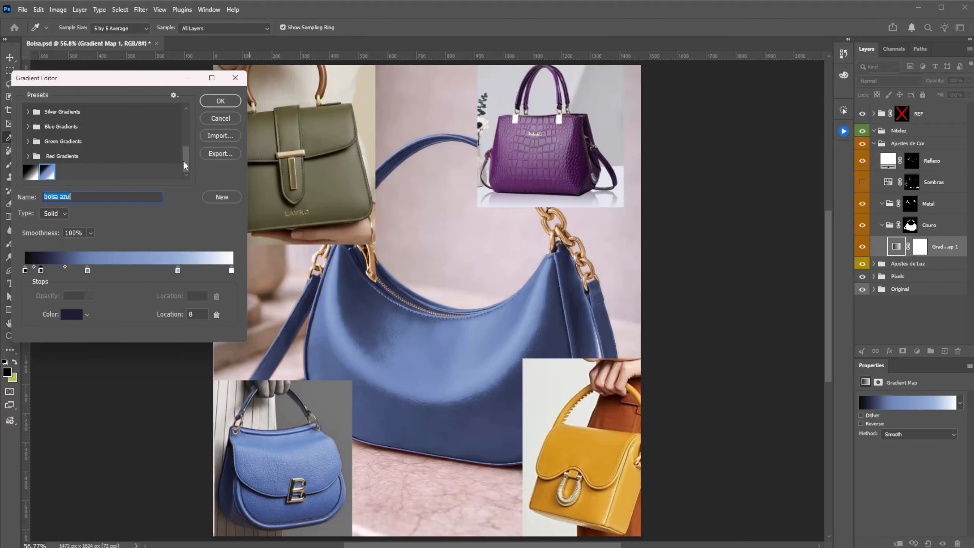
Step: Expand the Favoritos preset group and apply the Greem Leather gradient to the bag
{"action": "left_click_drag", "start_coordinate": [184, 160], "coordinate": [189, 116]}
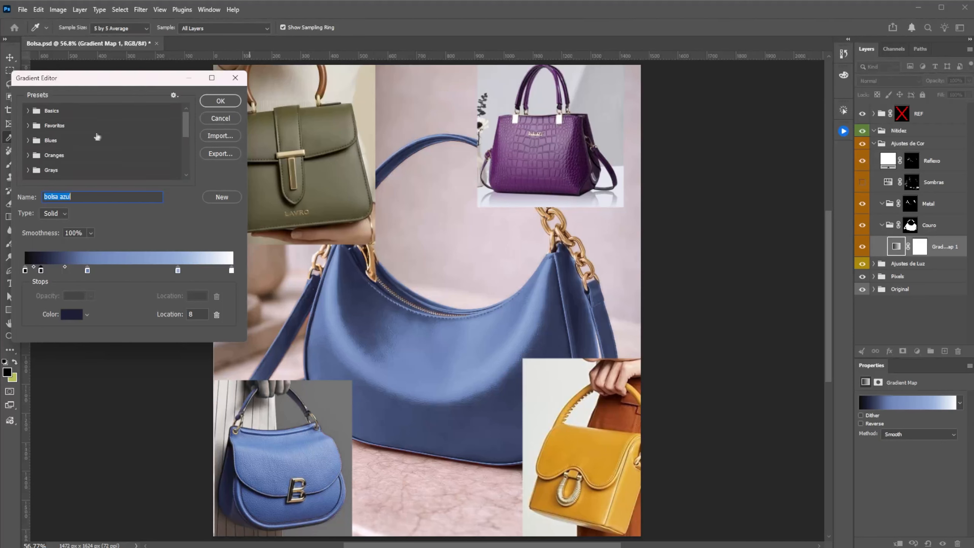
{"action": "mouse_move", "coordinate": [185, 122]}
{"action": "left_mouse_down"}
{"action": "mouse_move", "coordinate": [184, 163]}
{"action": "mouse_move", "coordinate": [188, 133]}
{"action": "left_mouse_up"}
{"action": "left_click_drag", "start_coordinate": [187, 131], "coordinate": [187, 118]}
{"action": "left_click", "coordinate": [28, 125]}
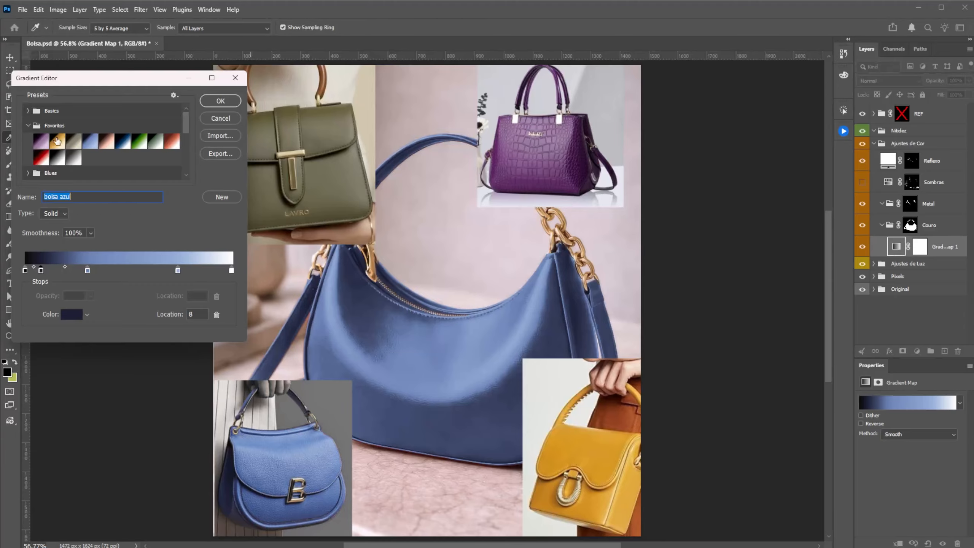
{"action": "left_click", "coordinate": [74, 141]}
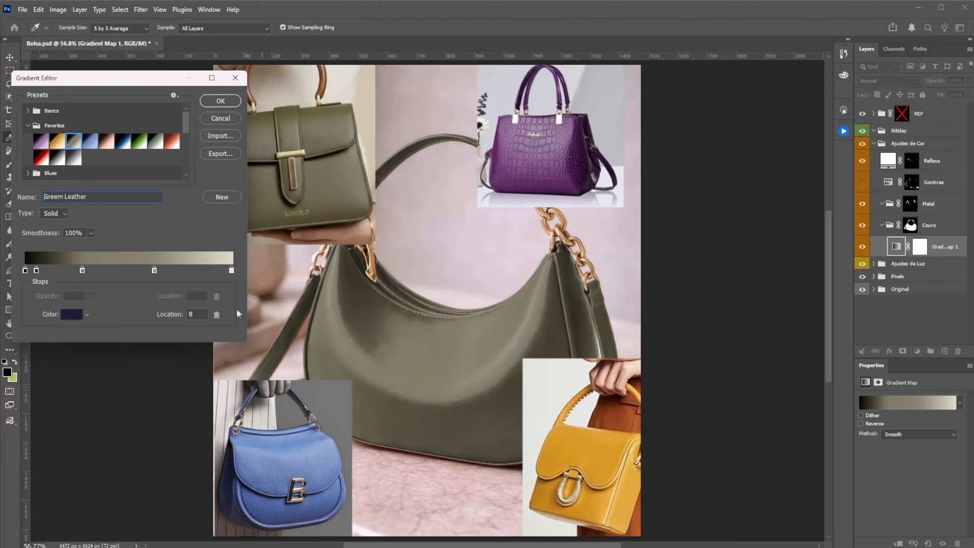
Step: Apply the Yellow preset and move its middle yellow stop to location 32 and its pale yellow stop to 63
{"action": "left_click", "coordinate": [57, 142]}
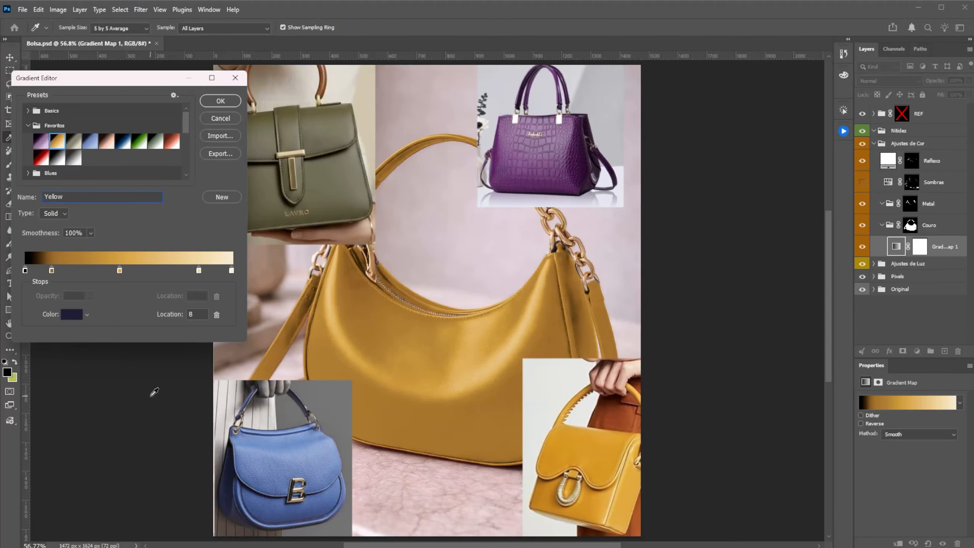
{"action": "left_click_drag", "start_coordinate": [119, 271], "coordinate": [91, 269]}
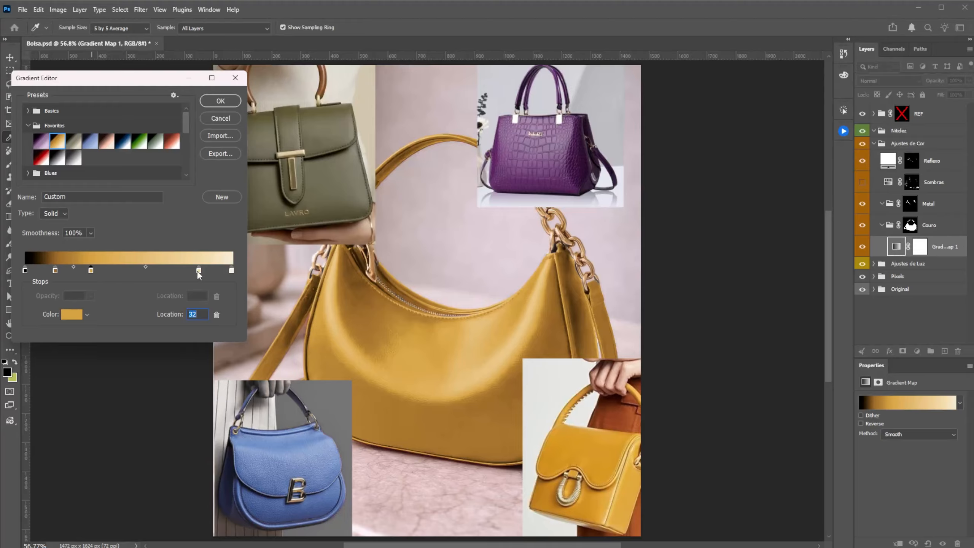
{"action": "left_click_drag", "start_coordinate": [198, 271], "coordinate": [155, 277]}
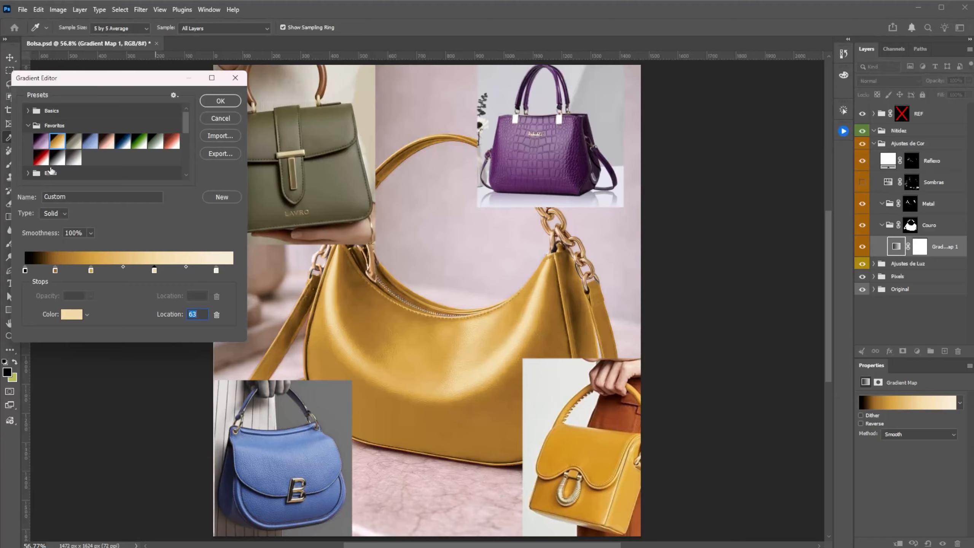
Step: Preview the Purple leather preset on the bag and switch to the Red Gradient preset
{"action": "left_click", "coordinate": [44, 145]}
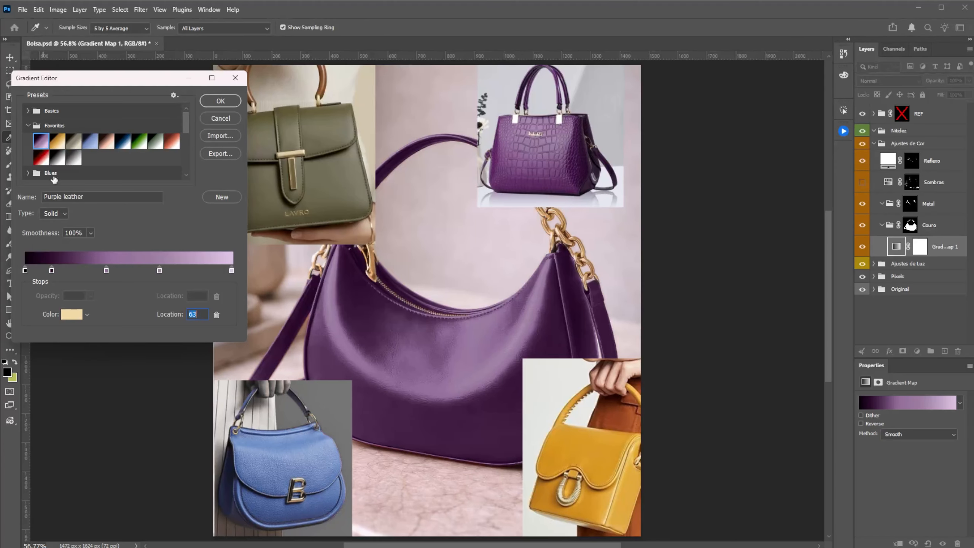
{"action": "left_click", "coordinate": [42, 157]}
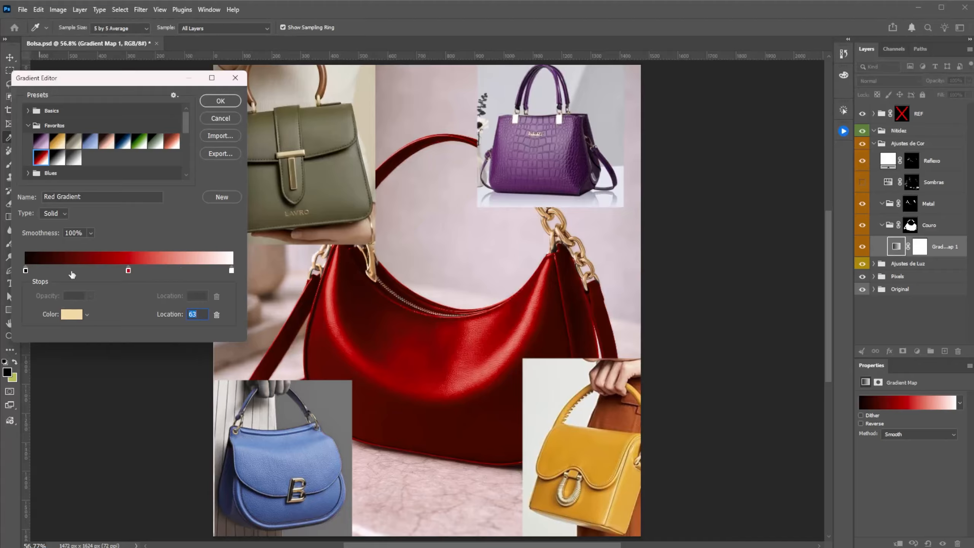
Step: Add a stop at location 13 of the red gradient and color it dark red 2d0d0d
{"action": "left_click", "coordinate": [51, 271]}
{"action": "left_click", "coordinate": [75, 309]}
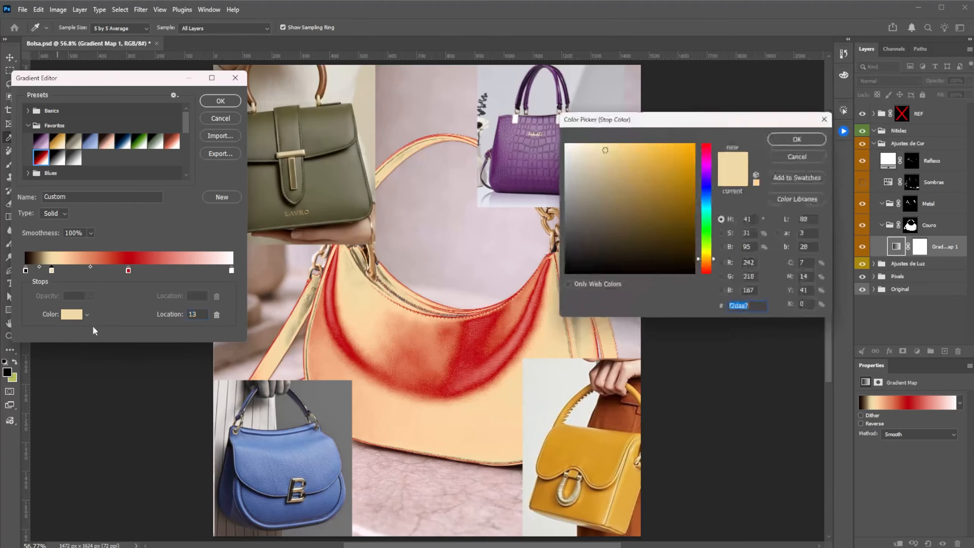
{"action": "mouse_move", "coordinate": [709, 269]}
{"action": "left_mouse_down"}
{"action": "mouse_move", "coordinate": [696, 279]}
{"action": "mouse_move", "coordinate": [649, 260]}
{"action": "mouse_move", "coordinate": [659, 252]}
{"action": "left_mouse_up"}
{"action": "left_click", "coordinate": [797, 139]}
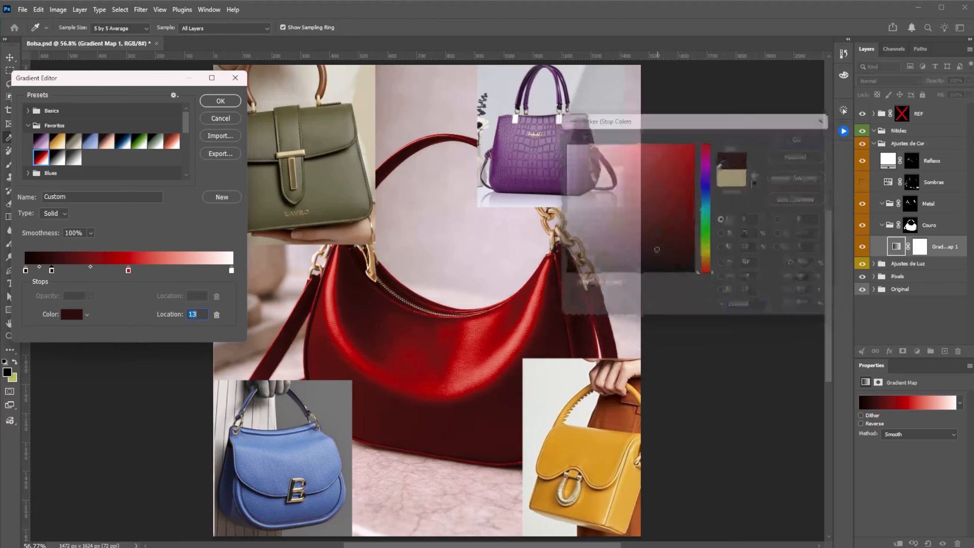
Step: Add a stop at location 87 of the red gradient and color it light pink dca2a2
{"action": "left_click", "coordinate": [205, 271]}
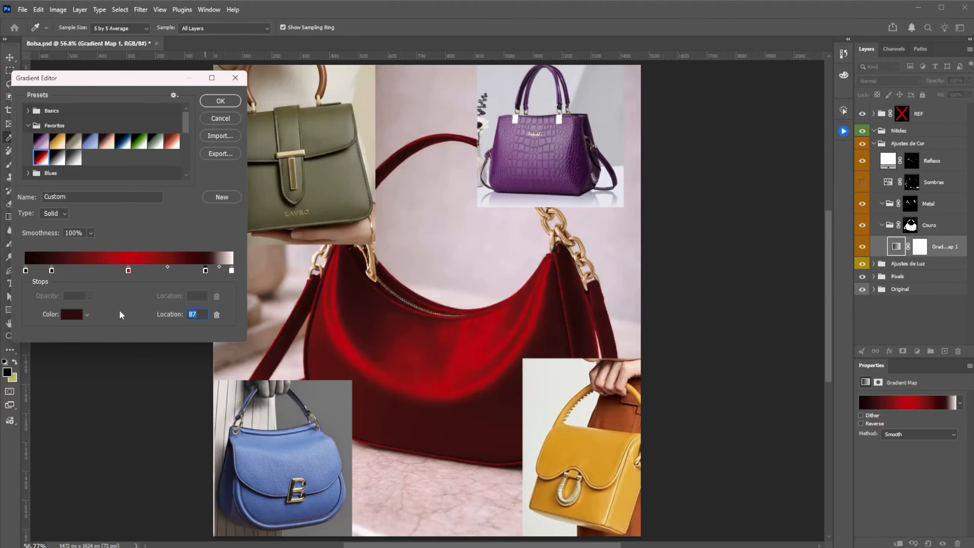
{"action": "left_click", "coordinate": [71, 314]}
{"action": "mouse_move", "coordinate": [645, 181]}
{"action": "left_mouse_down"}
{"action": "mouse_move", "coordinate": [589, 146]}
{"action": "mouse_move", "coordinate": [598, 162]}
{"action": "left_mouse_up"}
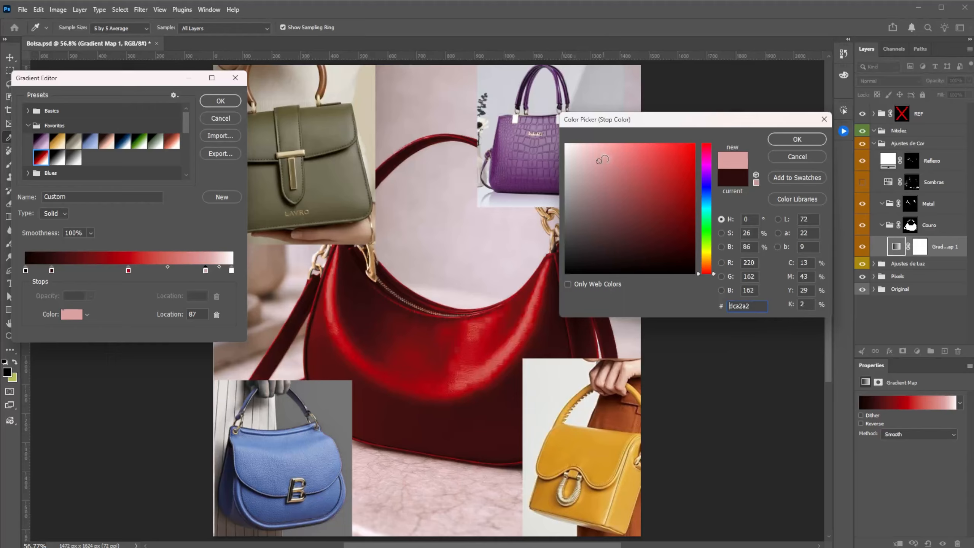
{"action": "left_click", "coordinate": [819, 143]}
Step: Move the dark red stop to location 7 and the bright red stop to 31, setting the bright red's saturation to 80%
{"action": "left_click_drag", "start_coordinate": [52, 270], "coordinate": [39, 271]}
{"action": "left_click_drag", "start_coordinate": [125, 272], "coordinate": [90, 274]}
{"action": "left_click", "coordinate": [71, 314]}
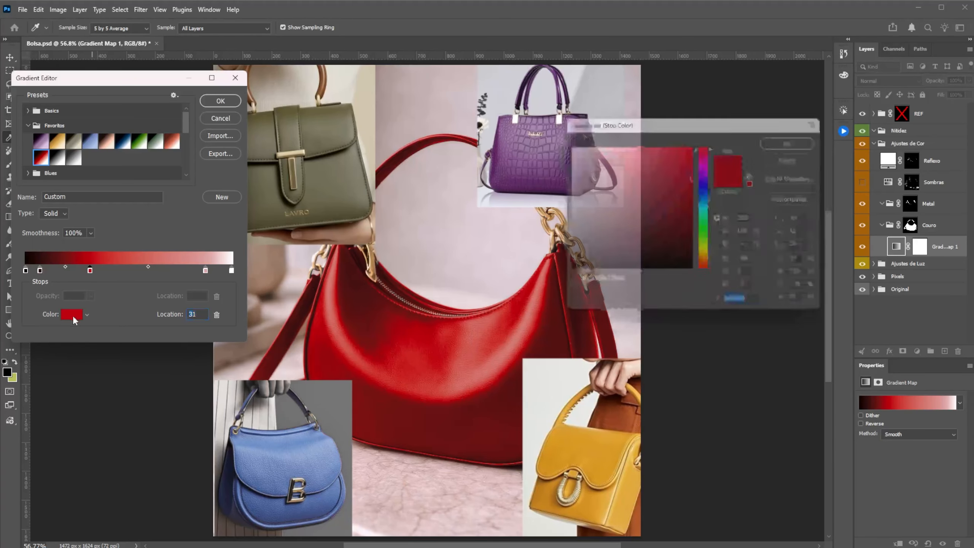
{"action": "left_click_drag", "start_coordinate": [727, 127], "coordinate": [731, 161]}
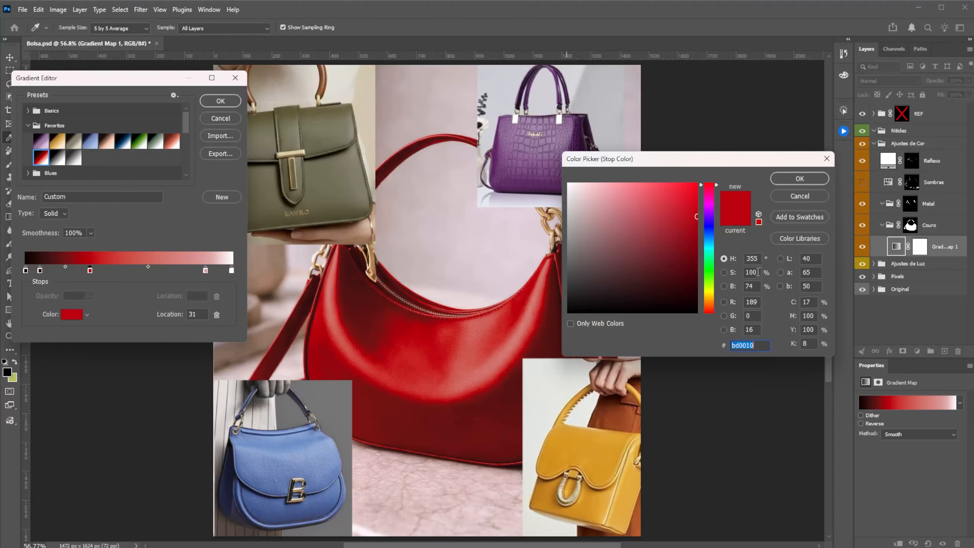
{"action": "left_click_drag", "start_coordinate": [758, 273], "coordinate": [737, 271]}
{"action": "key", "text": "shift+Down"}
{"action": "key", "text": "shift+Down"}
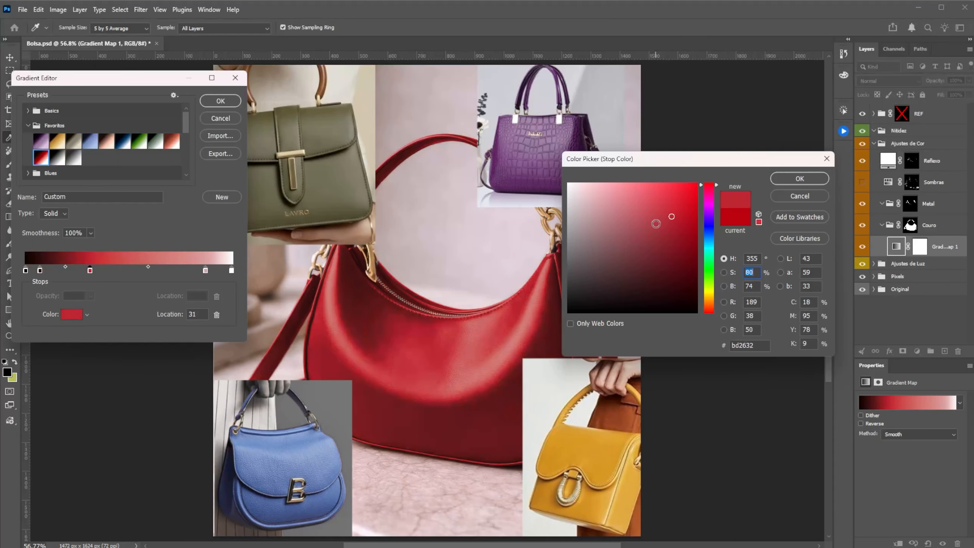
{"action": "left_click", "coordinate": [805, 179]}
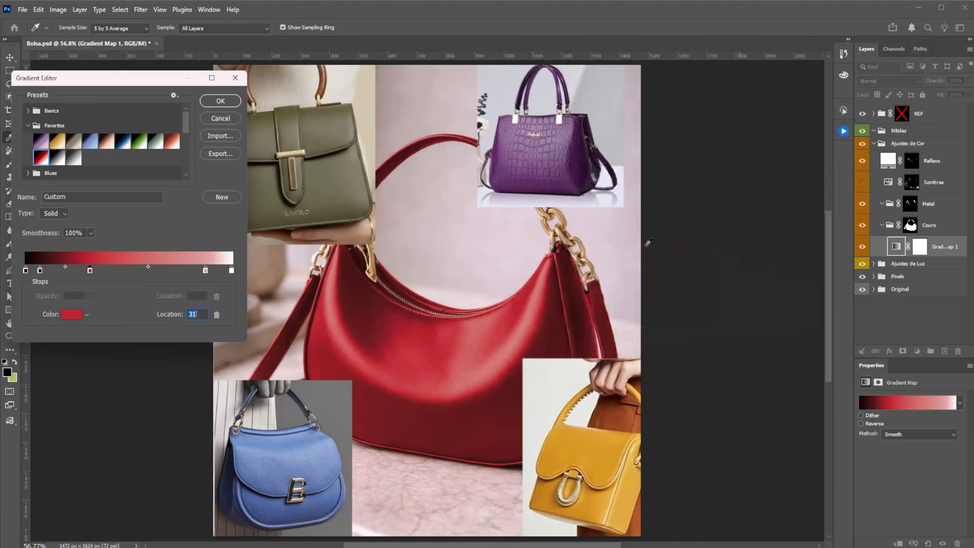
Step: Set the saturation of the light pink stop at location 87 to 16%
{"action": "double_click", "coordinate": [205, 272]}
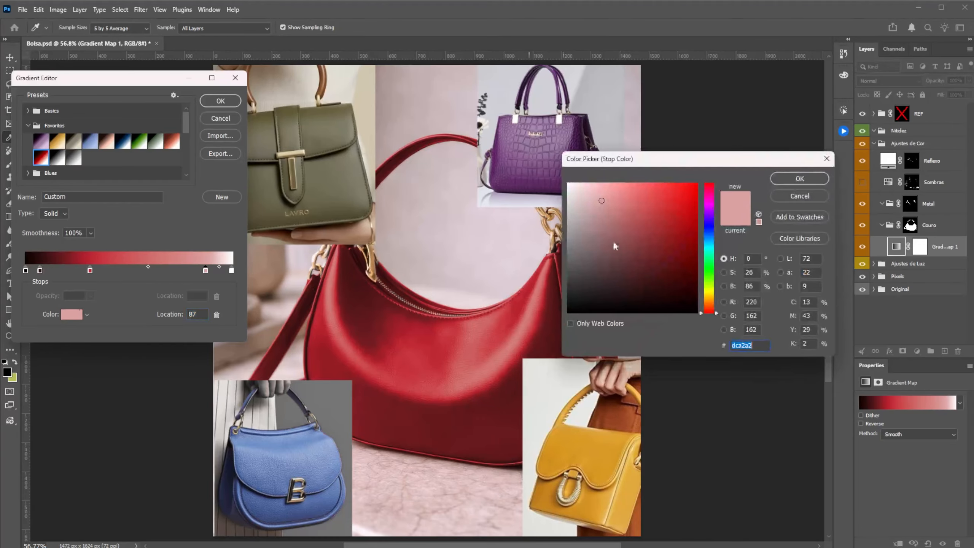
{"action": "left_click", "coordinate": [760, 275]}
{"action": "key", "text": "shift+Down"}
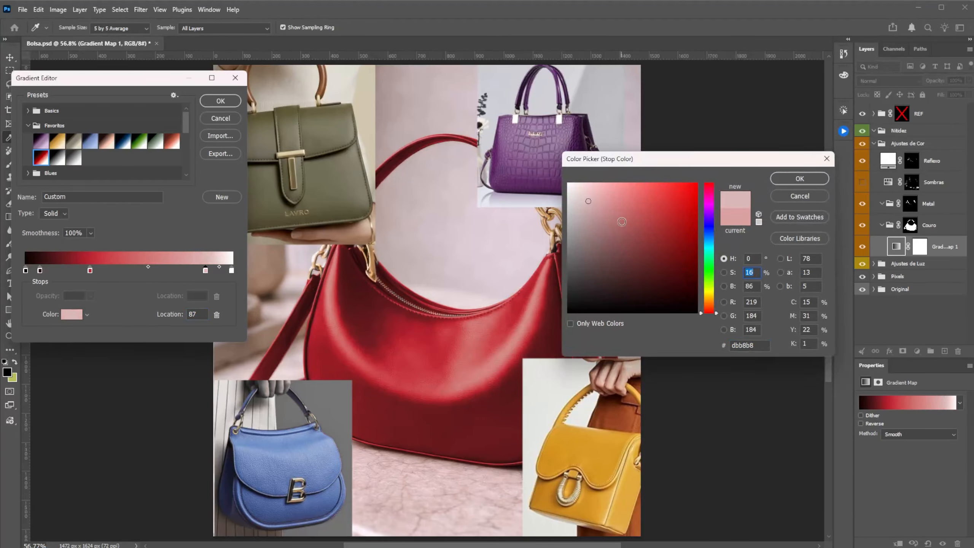
{"action": "left_click", "coordinate": [807, 179]}
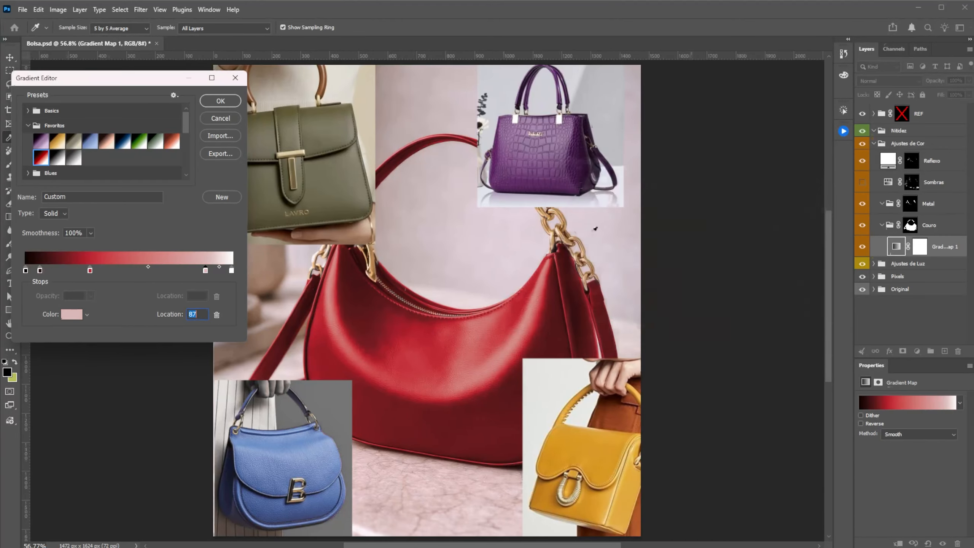
Step: Reduce the saturation of the dark red stop at location 7 by 10 points
{"action": "double_click", "coordinate": [40, 270]}
{"action": "left_click", "coordinate": [749, 275]}
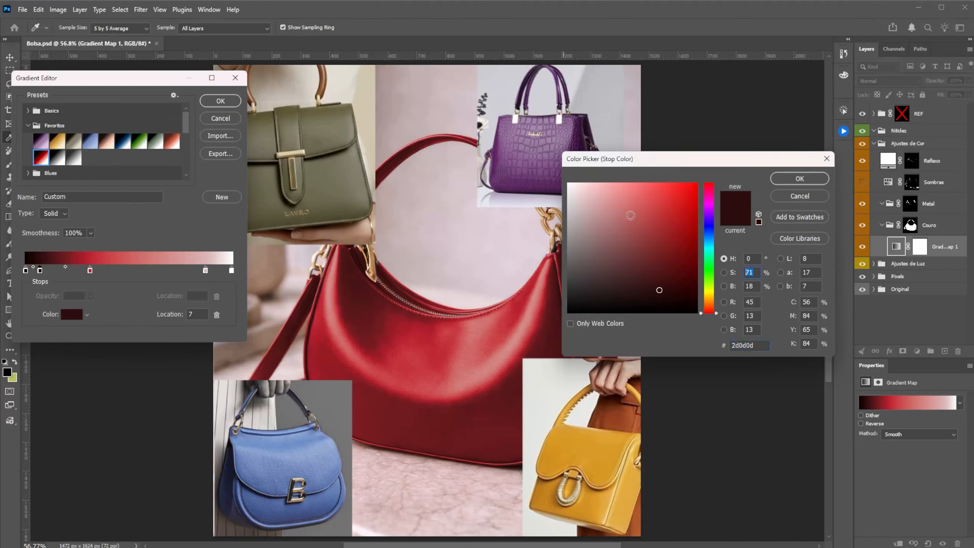
{"action": "key", "text": "shift+Down"}
{"action": "key", "text": "Return"}
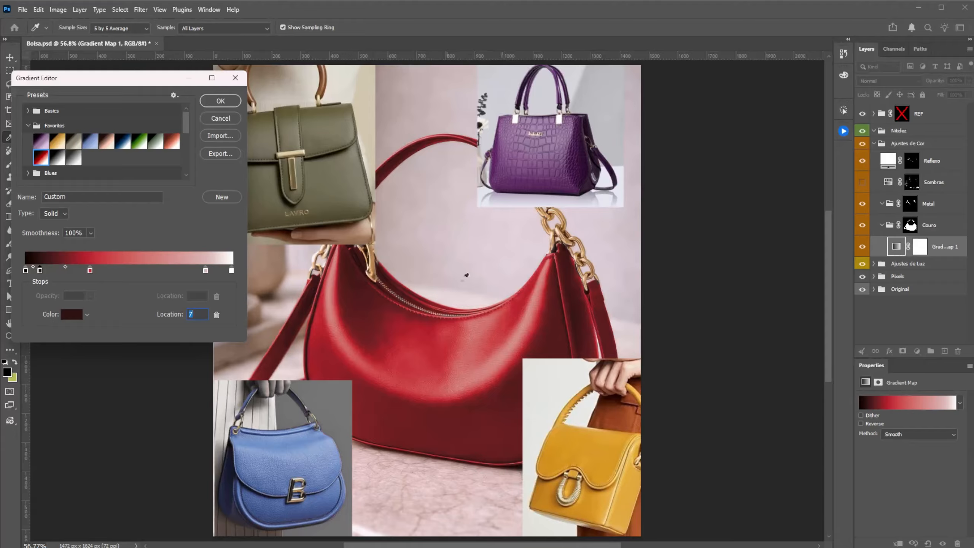
Step: Preview the Greem Leather preset, and apply the Purple leather preset to the leather's gradient map
{"action": "left_click", "coordinate": [76, 145]}
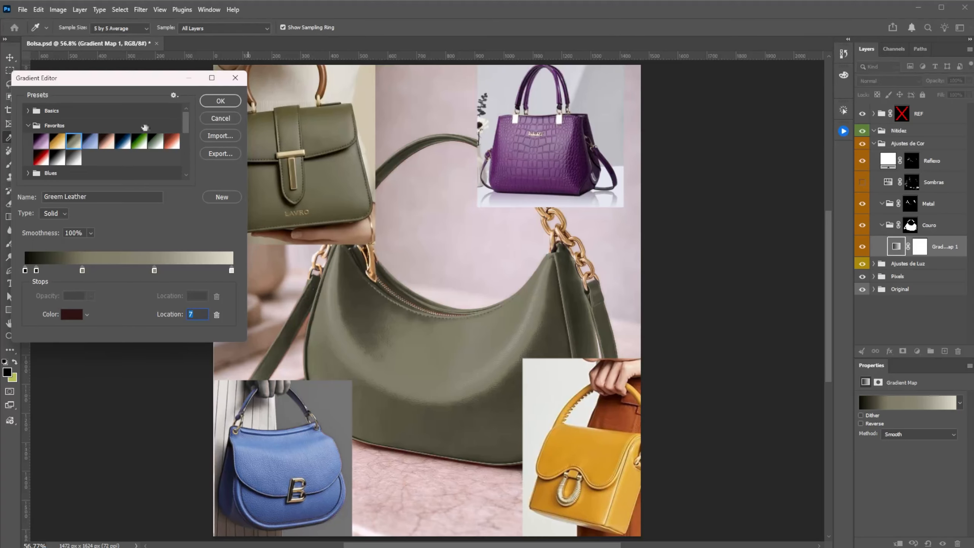
{"action": "left_click", "coordinate": [41, 140]}
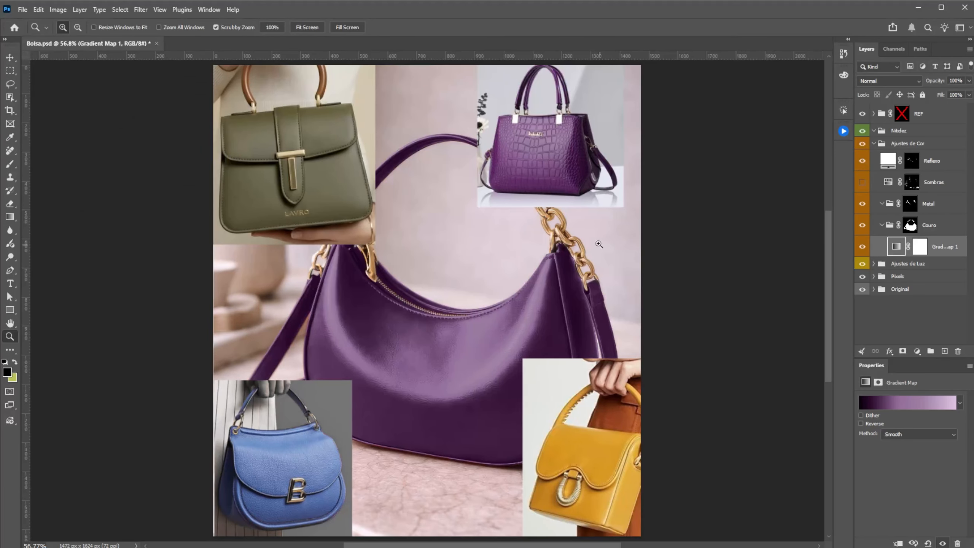
Step: Add a Gradient Map adjustment inside the Metal group to recolor the bag's chain and hardware
{"action": "left_click_drag", "start_coordinate": [598, 244], "coordinate": [563, 231]}
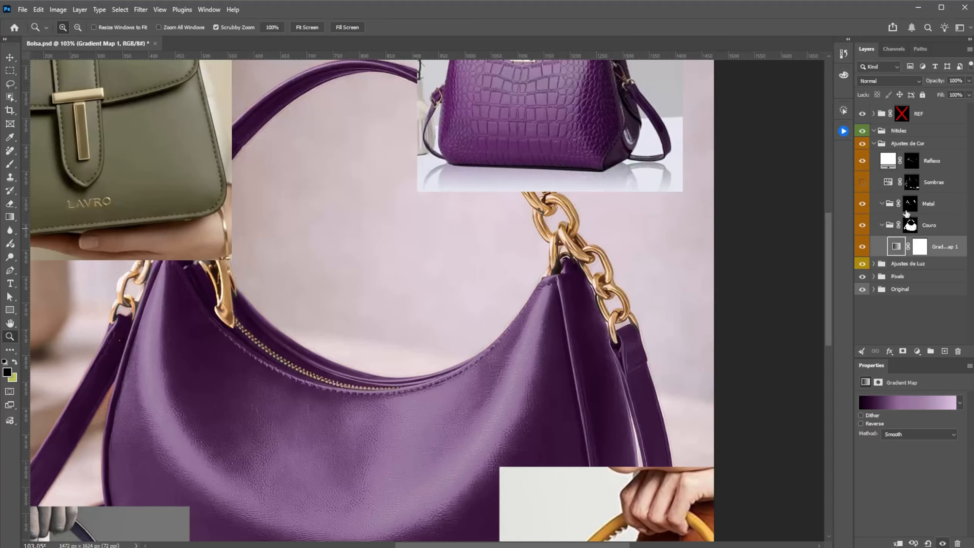
{"action": "left_click", "coordinate": [908, 210]}
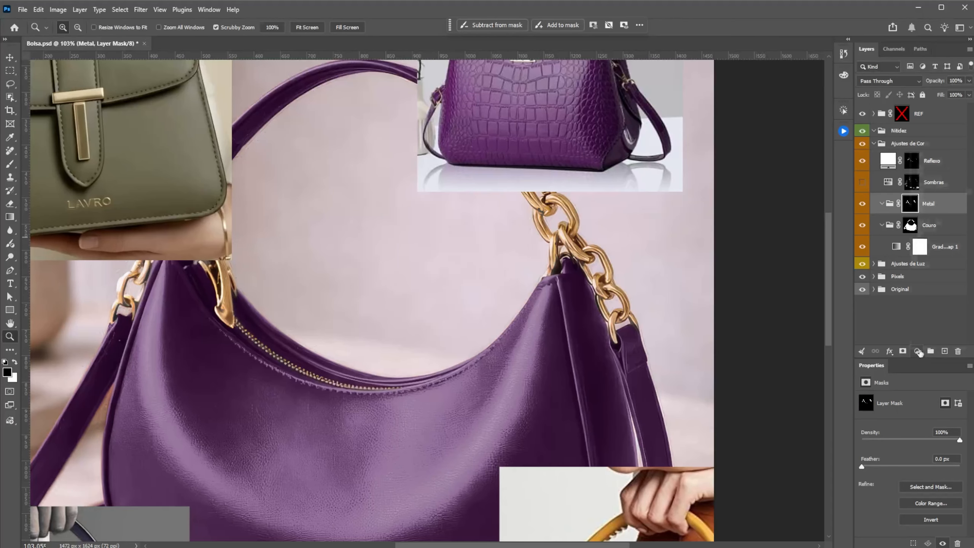
{"action": "left_click", "coordinate": [921, 353]}
{"action": "left_click", "coordinate": [941, 312]}
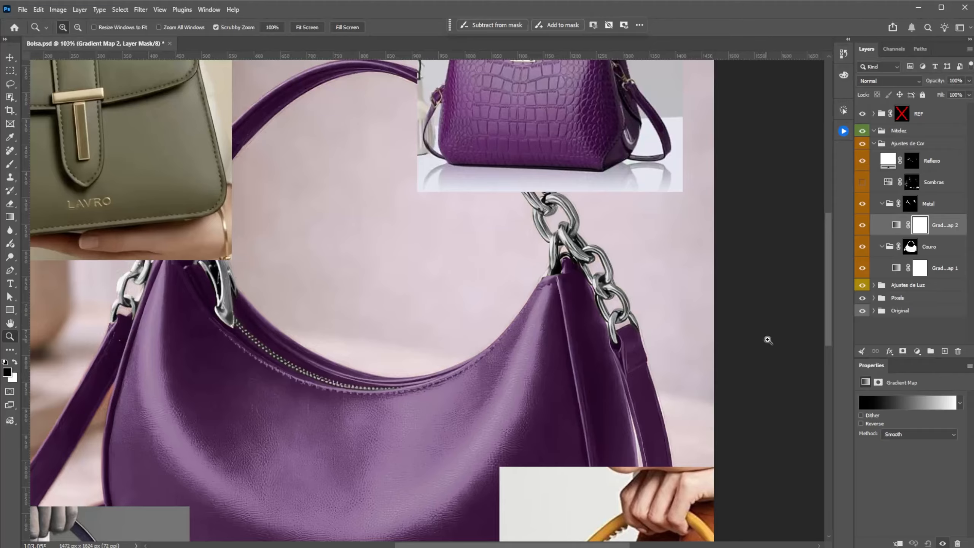
Step: Apply the last gray gradient preset of the Favoritos group to the metal's gradient map for a silver look
{"action": "left_click", "coordinate": [896, 225]}
{"action": "left_click", "coordinate": [960, 403]}
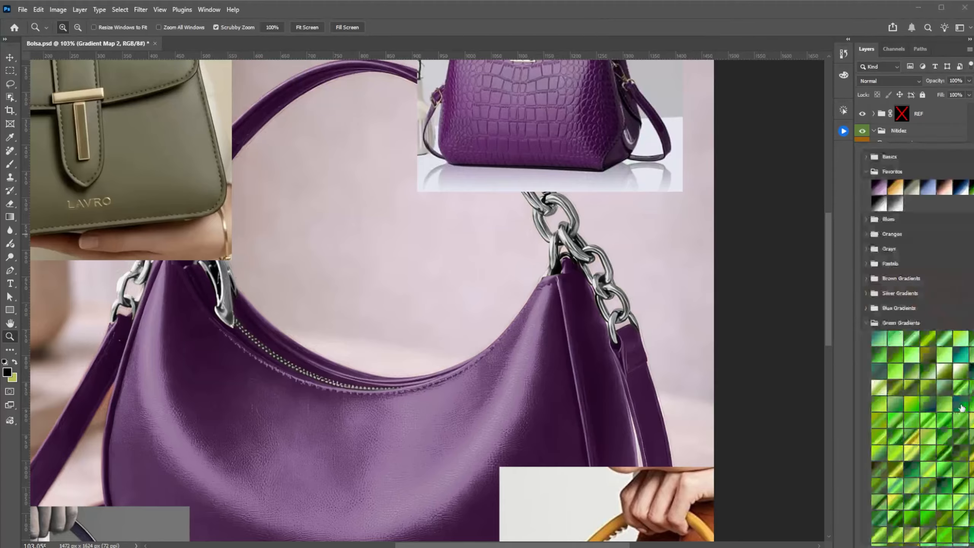
{"action": "left_click", "coordinate": [896, 204]}
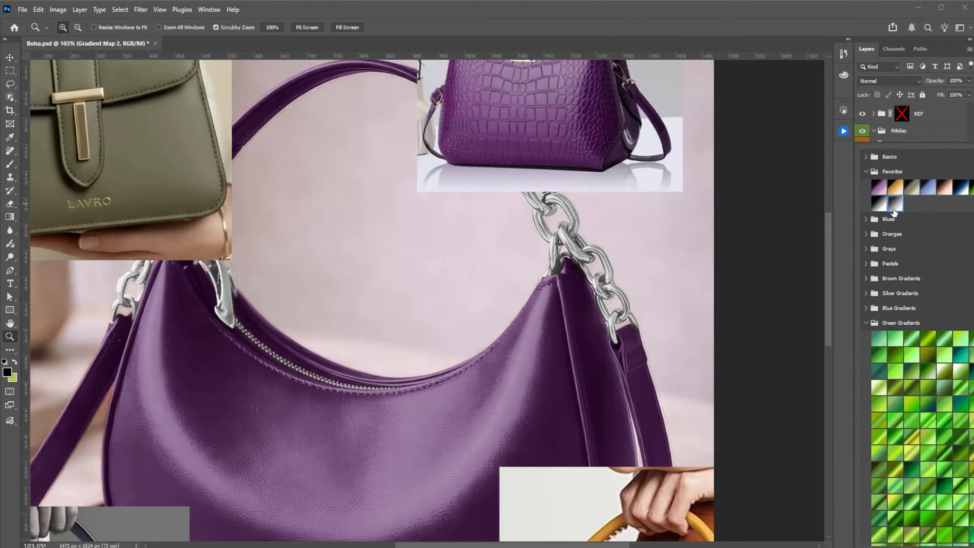
Step: Move the dark stop of the metal's gradient inward by about a fifth of the gradient's length for stronger contrast
{"action": "left_click", "coordinate": [971, 129]}
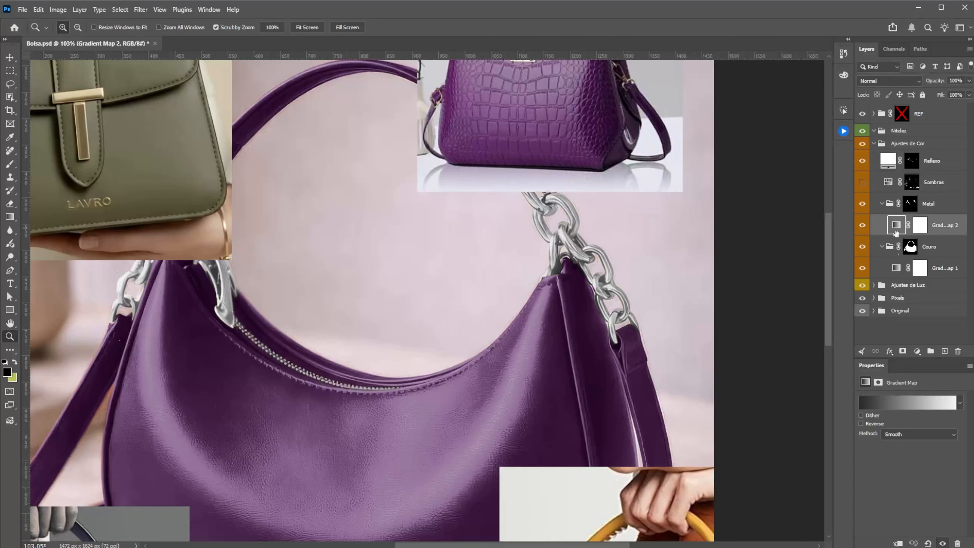
{"action": "left_click", "coordinate": [904, 402]}
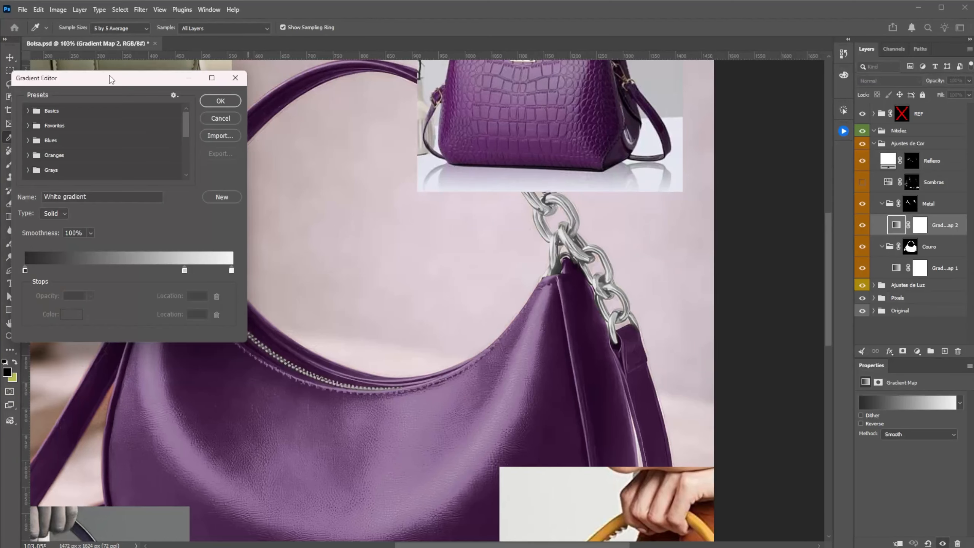
{"action": "left_click_drag", "start_coordinate": [111, 79], "coordinate": [897, 161]}
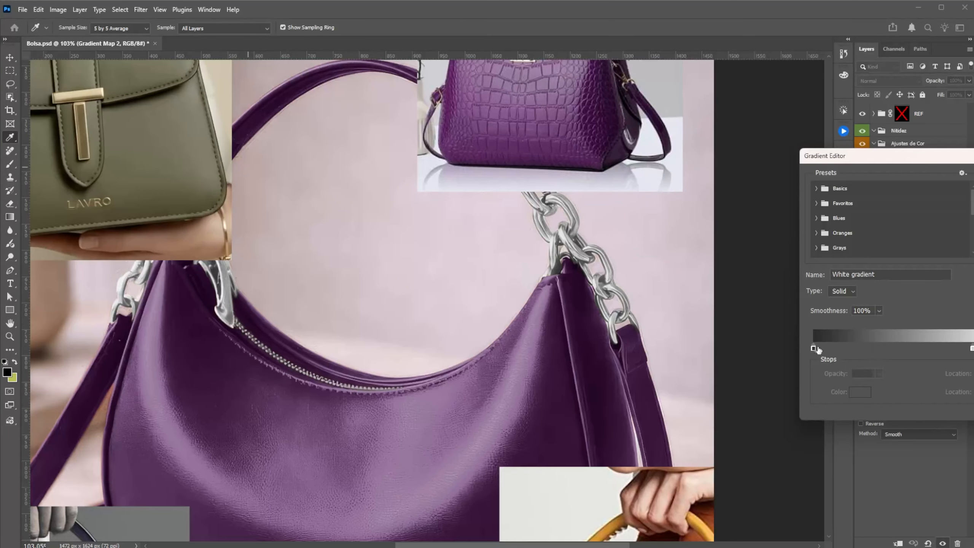
{"action": "left_click_drag", "start_coordinate": [813, 350], "coordinate": [858, 347]}
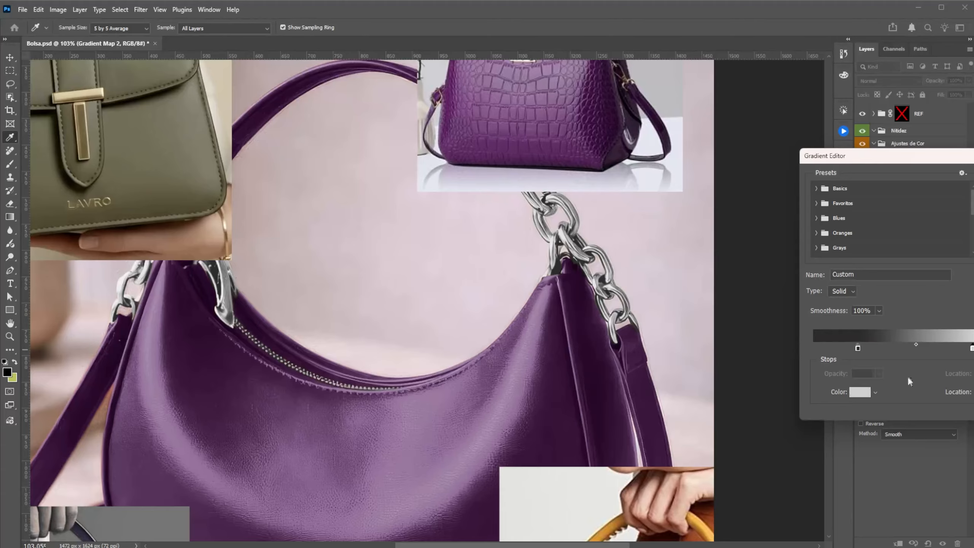
Step: Tint the light gray stop of the metal's gradient with the pale purple c8bfd1 and confirm the gradient
{"action": "left_click", "coordinate": [859, 391]}
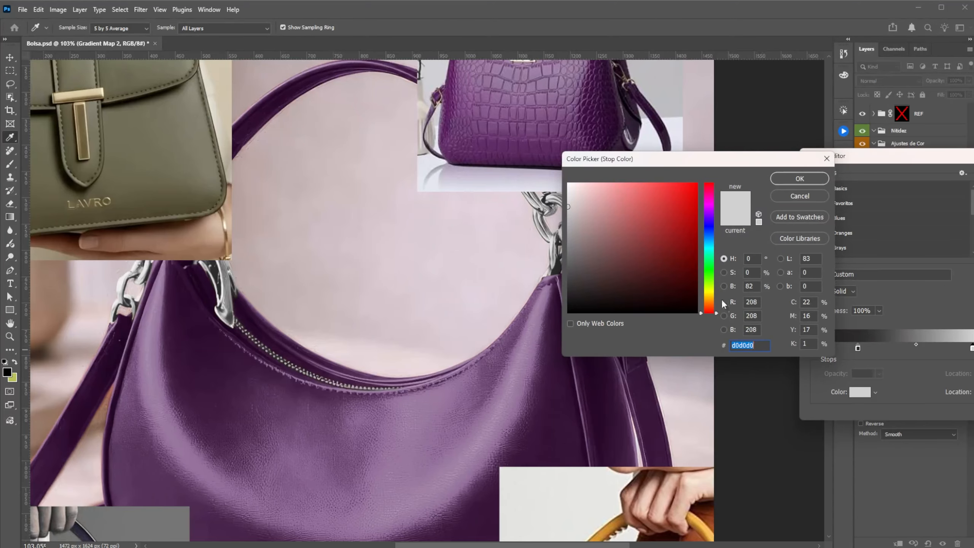
{"action": "left_click_drag", "start_coordinate": [717, 312], "coordinate": [715, 218]}
{"action": "left_click_drag", "start_coordinate": [573, 207], "coordinate": [579, 206]}
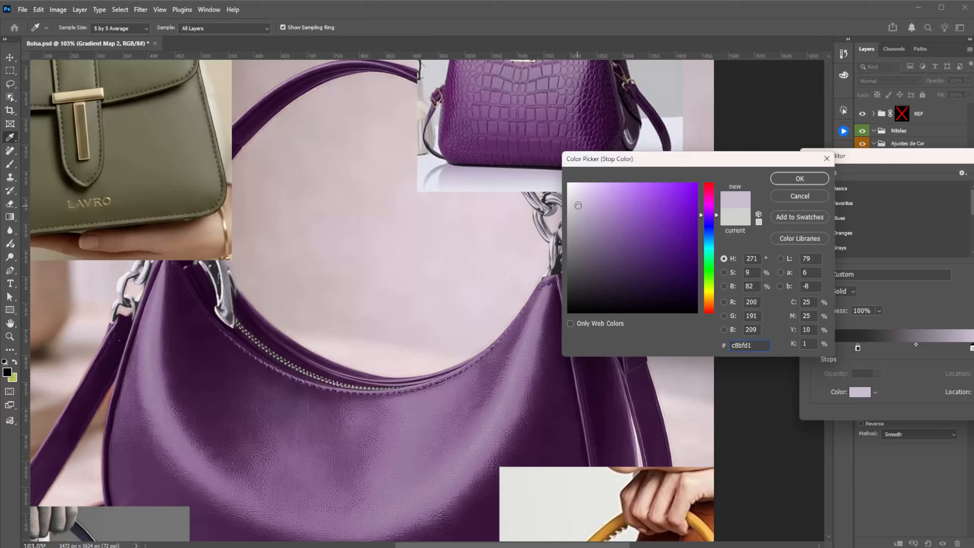
{"action": "left_click", "coordinate": [821, 180]}
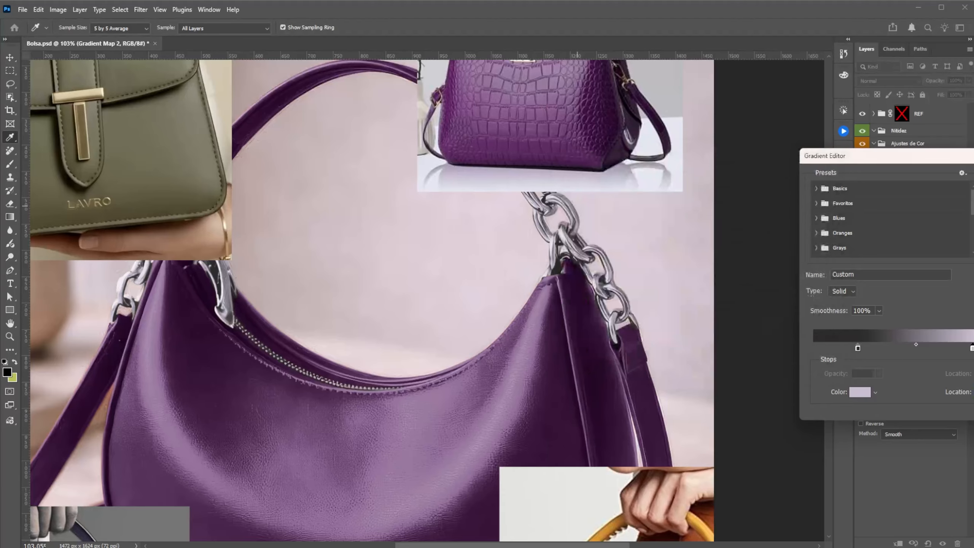
{"action": "left_click", "coordinate": [951, 181]}
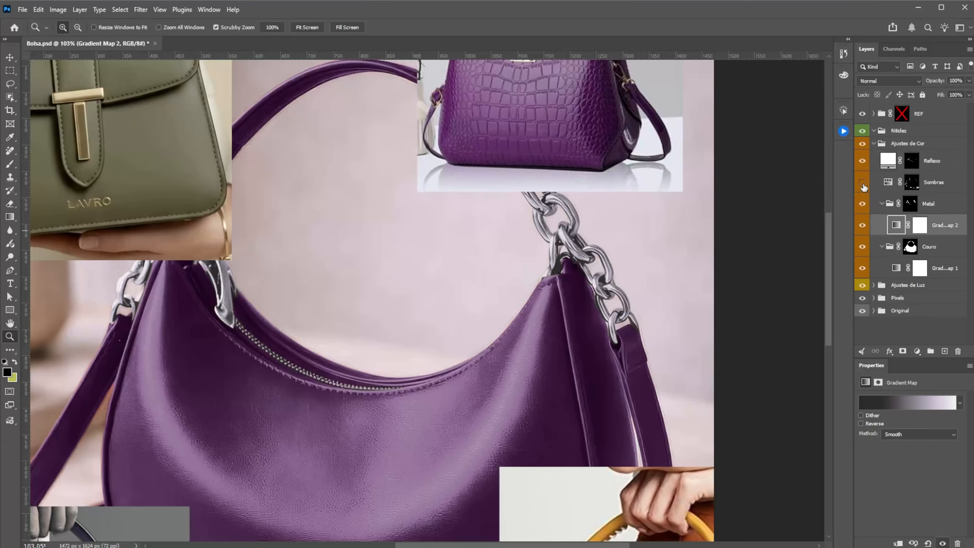
Step: Show the Sombras layer, and hide every reference image in the REF group except the purple bag on Layer 5
{"action": "left_click", "coordinate": [862, 182]}
{"action": "left_click_drag", "start_coordinate": [553, 331], "coordinate": [460, 350]}
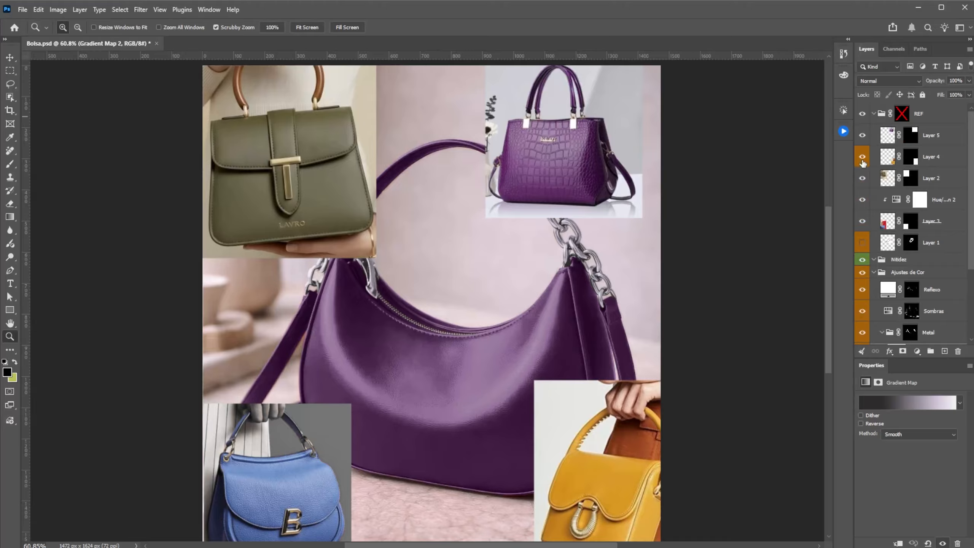
{"action": "left_click_drag", "start_coordinate": [862, 162], "coordinate": [863, 203]}
{"action": "left_click", "coordinate": [863, 222]}
{"action": "left_click", "coordinate": [891, 138]}
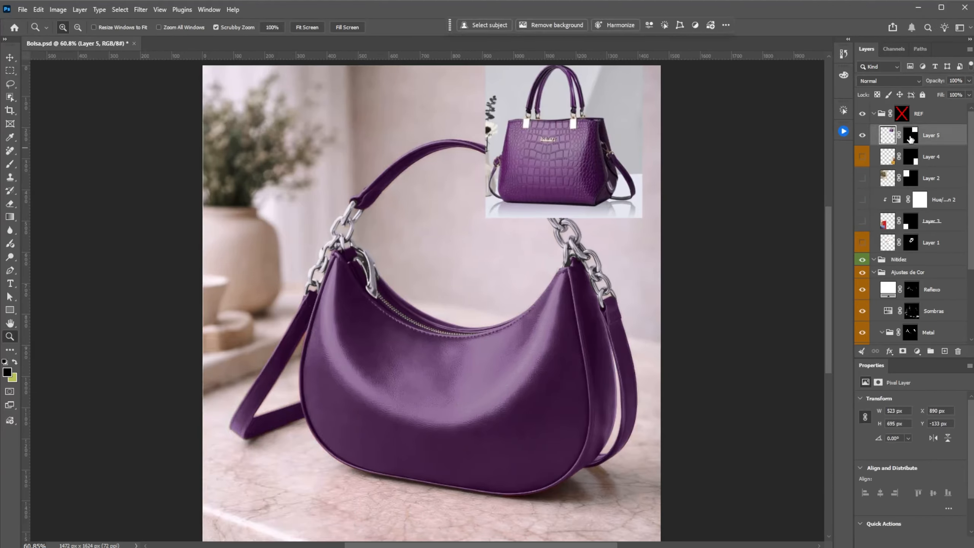
Step: Replace Layer 5's rectangular mask with one made from a selection of the purple reference bag to cut out its background
{"action": "right_click", "coordinate": [910, 136]}
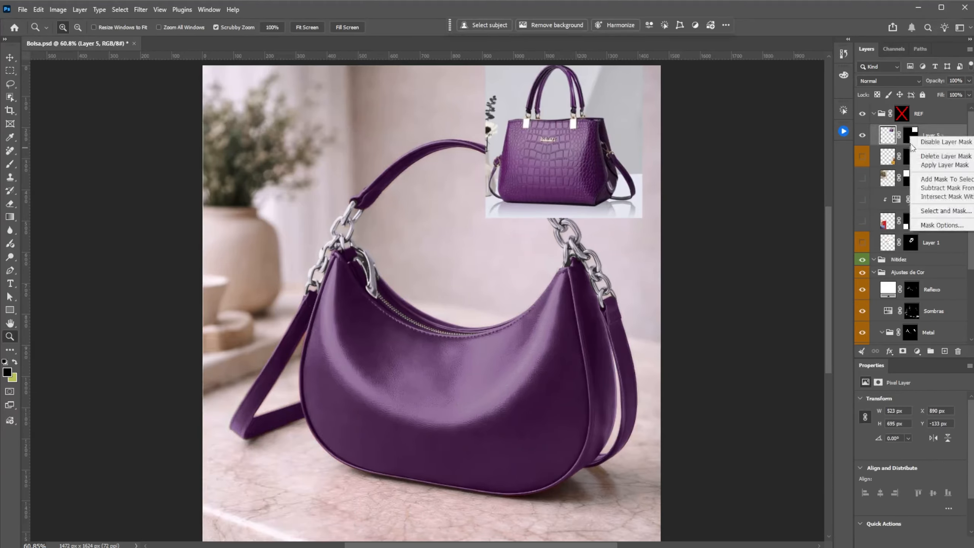
{"action": "left_click", "coordinate": [935, 158]}
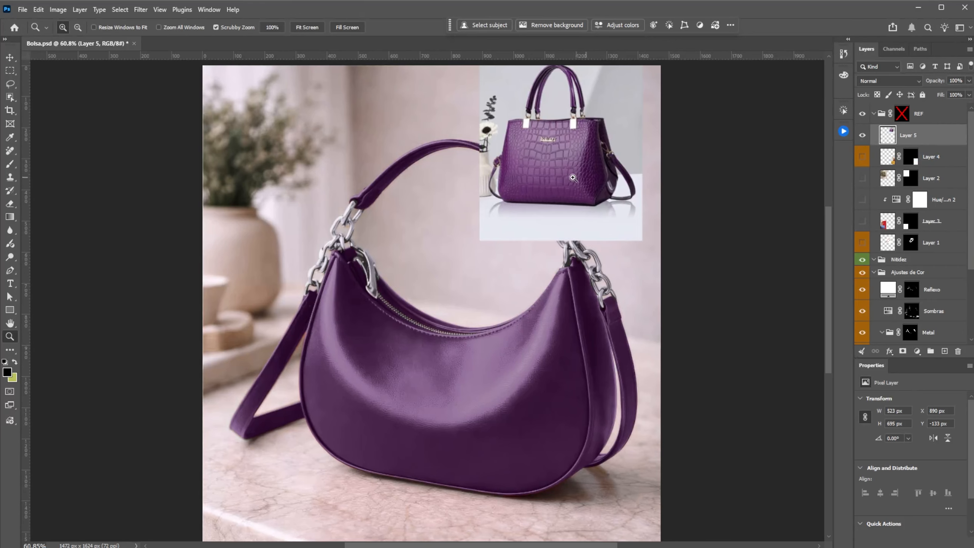
{"action": "left_click_drag", "start_coordinate": [565, 78], "coordinate": [598, 76]}
{"action": "left_click_drag", "start_coordinate": [611, 147], "coordinate": [580, 227]}
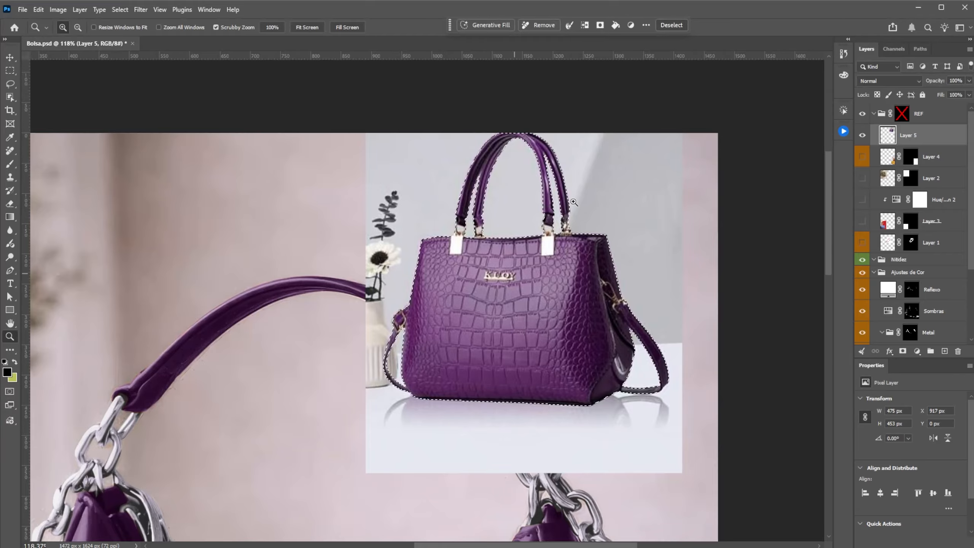
{"action": "left_click", "coordinate": [902, 351]}
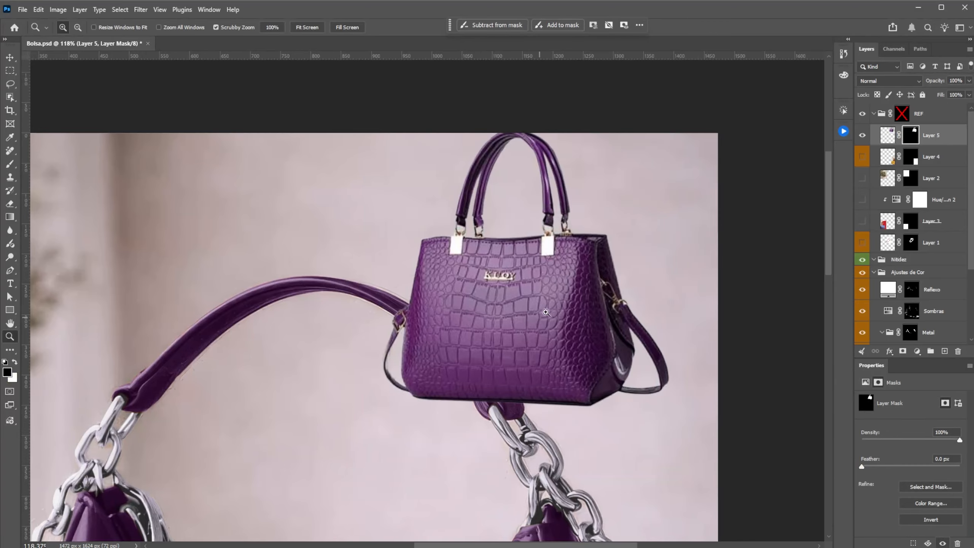
Step: Move the cut-out reference bag into the open space beneath the main bag's handle for comparison
{"action": "left_click_drag", "start_coordinate": [559, 322], "coordinate": [518, 322]}
{"action": "key", "text": "v"}
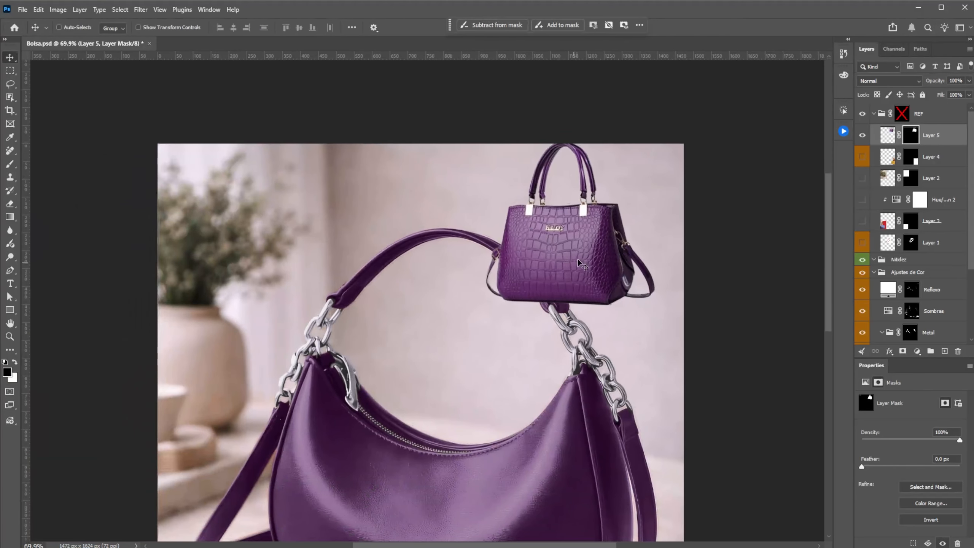
{"action": "left_click_drag", "start_coordinate": [592, 274], "coordinate": [466, 338]}
{"action": "key", "text": "z"}
{"action": "left_click_drag", "start_coordinate": [620, 347], "coordinate": [597, 347]}
{"action": "left_click_drag", "start_coordinate": [597, 347], "coordinate": [614, 240]}
{"action": "left_click_drag", "start_coordinate": [538, 269], "coordinate": [514, 291]}
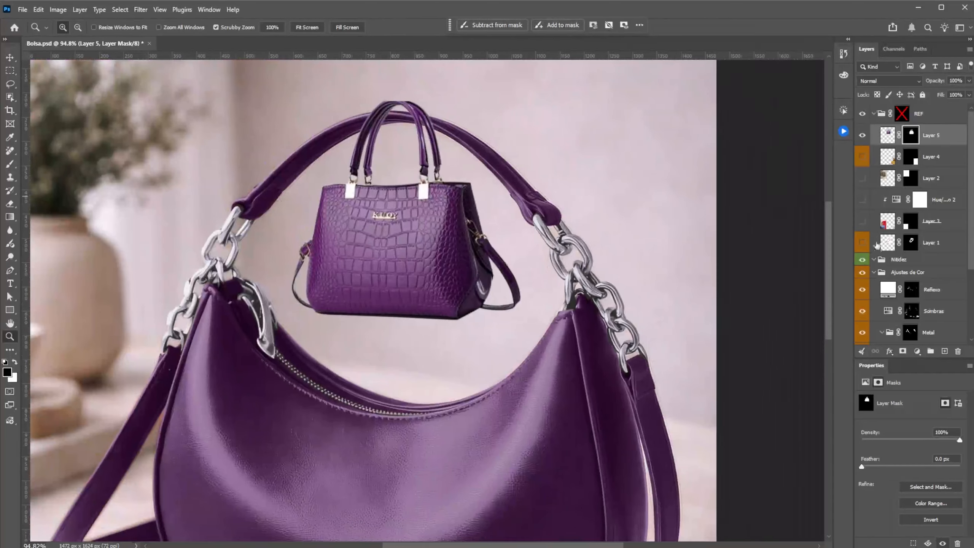
Step: Set the Reflexo fill to the purple 95739c sampled from the bag's leather highlight, and compare the chain with Reflexo off and on
{"action": "double_click", "coordinate": [887, 289]}
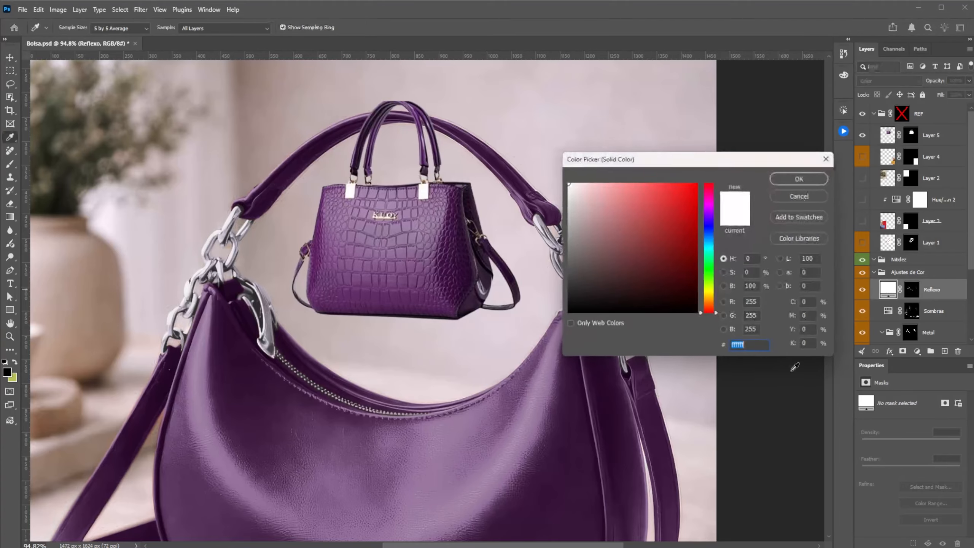
{"action": "left_click", "coordinate": [524, 453]}
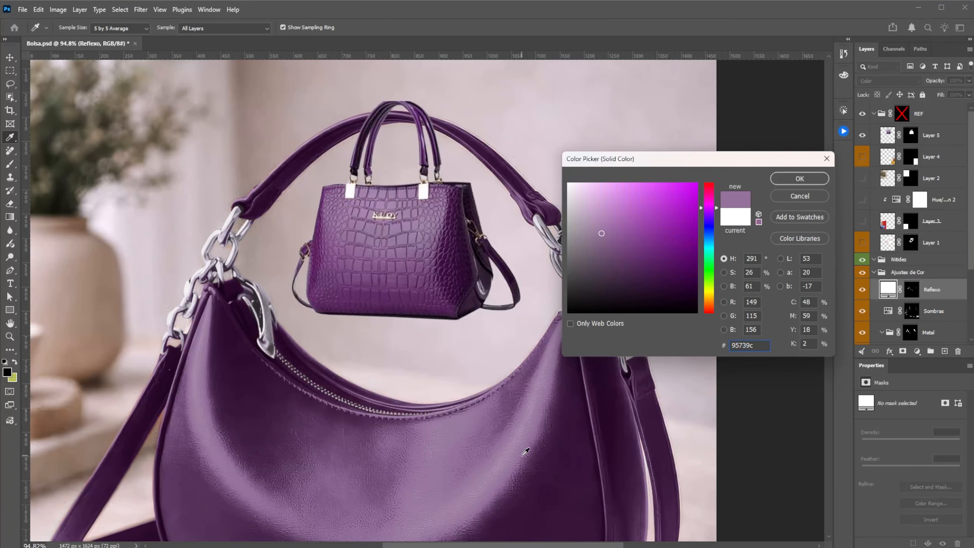
{"action": "left_click", "coordinate": [799, 179]}
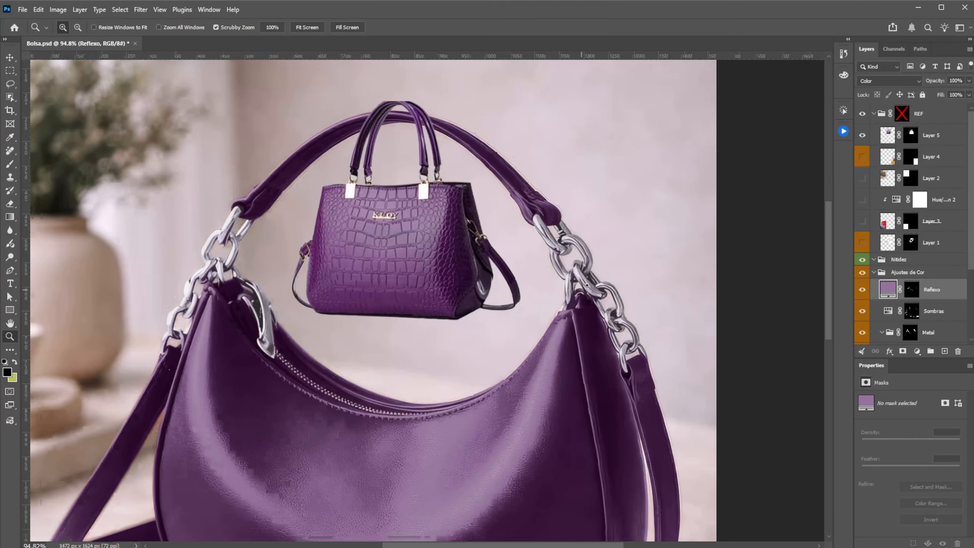
{"action": "left_click_drag", "start_coordinate": [584, 289], "coordinate": [640, 289]}
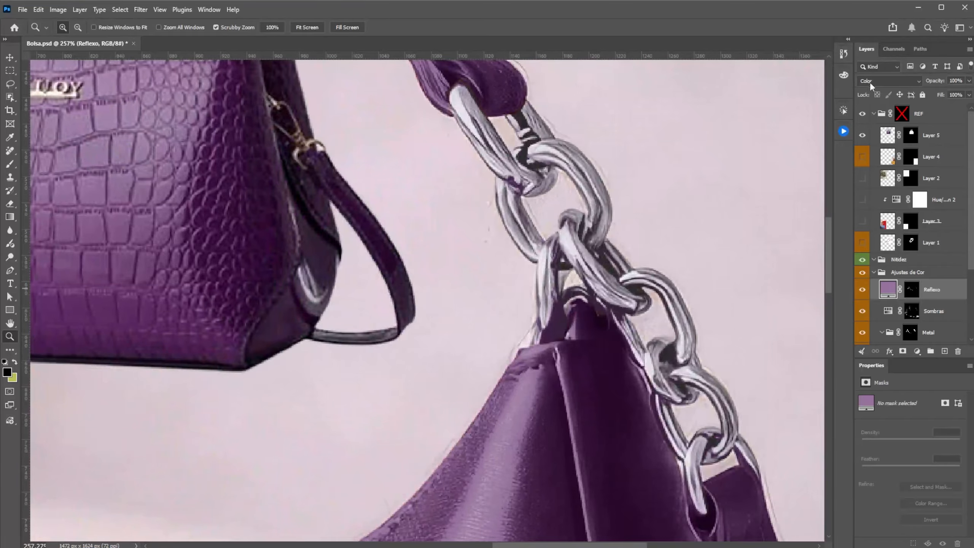
{"action": "left_click", "coordinate": [862, 292]}
{"action": "left_click", "coordinate": [862, 292]}
{"action": "left_click_drag", "start_coordinate": [629, 243], "coordinate": [359, 274]}
{"action": "left_click_drag", "start_coordinate": [229, 229], "coordinate": [175, 232]}
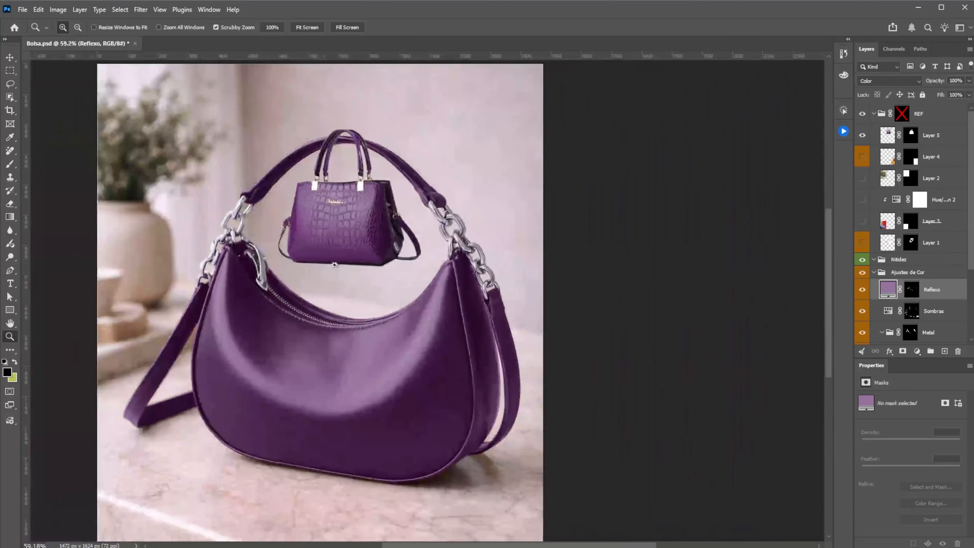
Step: Re-enable the REF group's layer mask to hide the reference bag
{"action": "left_click", "coordinate": [902, 113], "text": "shift"}
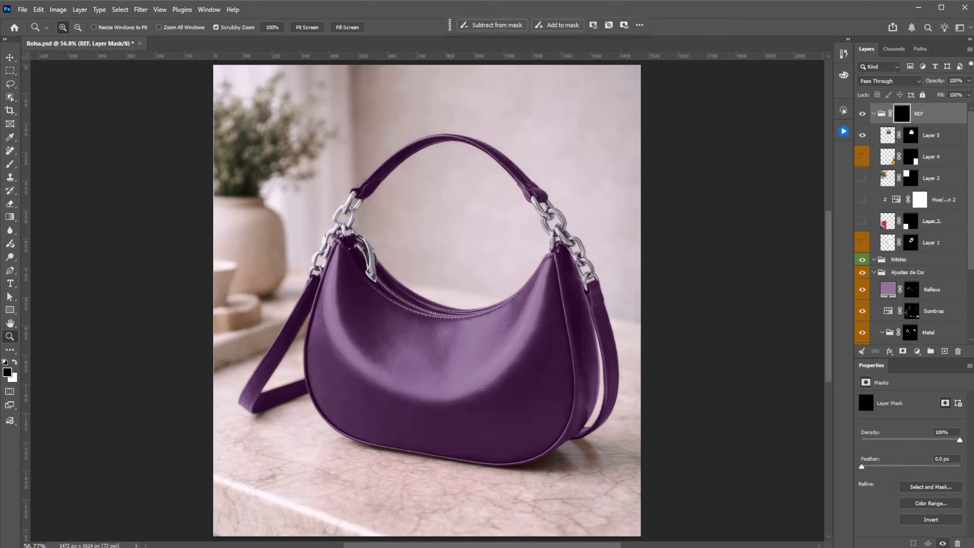
{"action": "left_click_drag", "start_coordinate": [526, 255], "coordinate": [508, 259]}
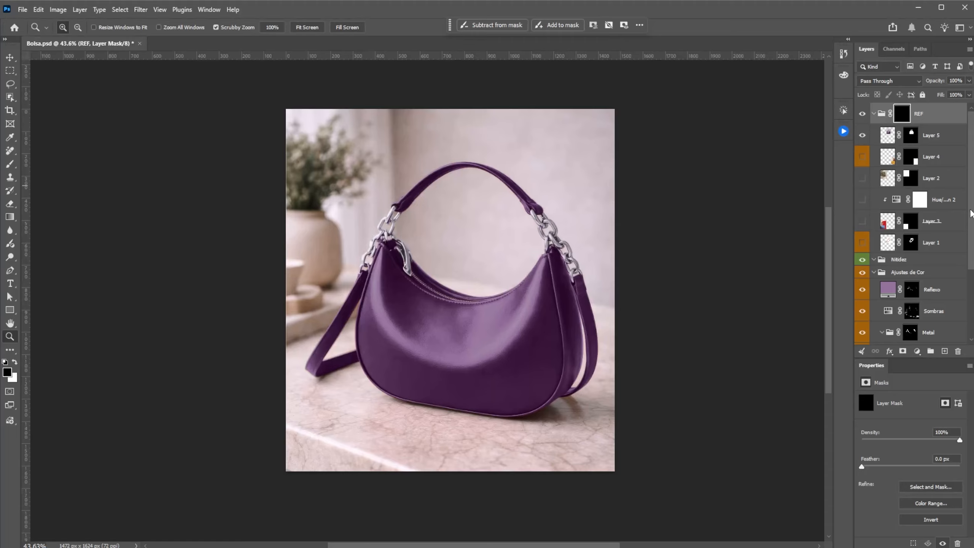
Step: Preview the yellow and Blue Leather presets from the Favoritos group, and apply Greem Leather to the leather's gradient map
{"action": "scroll", "coordinate": [916, 225], "scroll_direction": "down", "scroll_amount": 5}
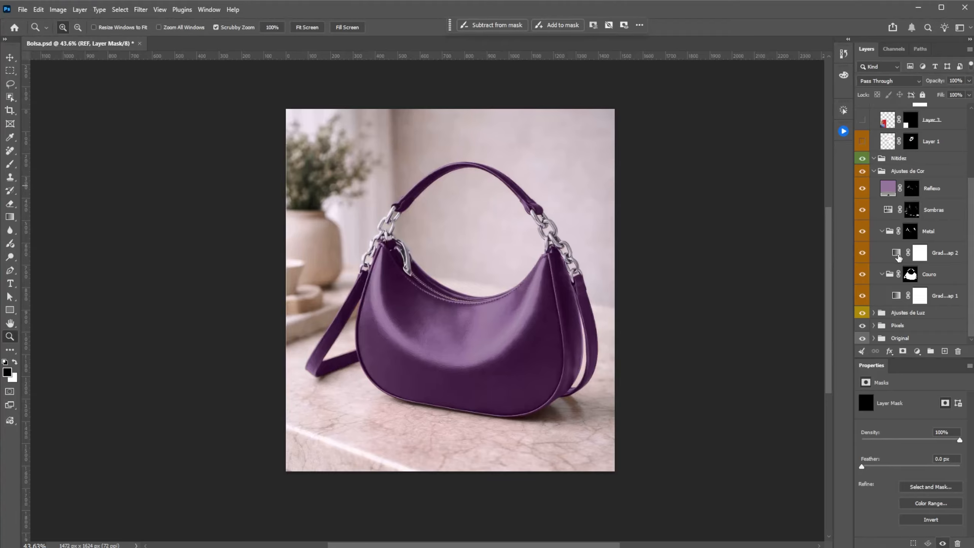
{"action": "left_click", "coordinate": [894, 296]}
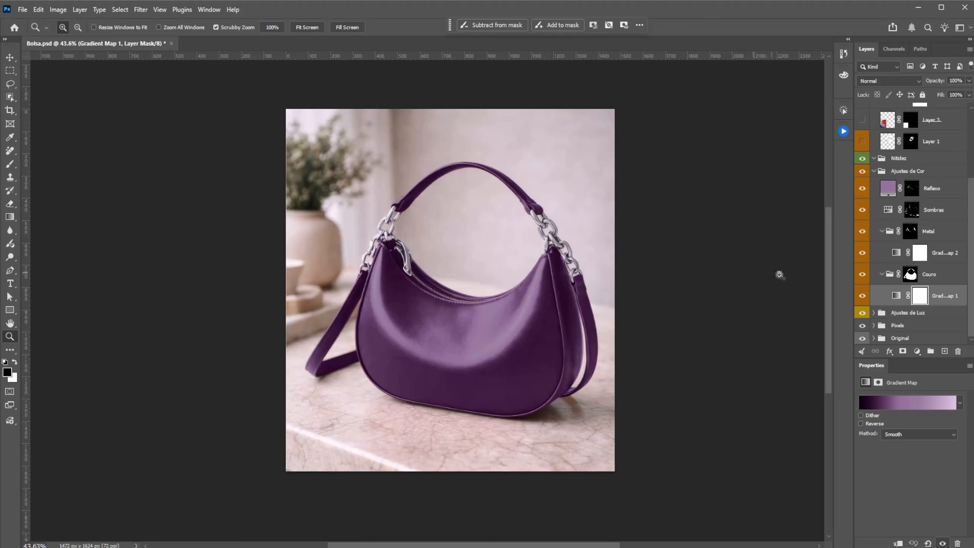
{"action": "left_click", "coordinate": [896, 295]}
{"action": "left_click", "coordinate": [905, 402]}
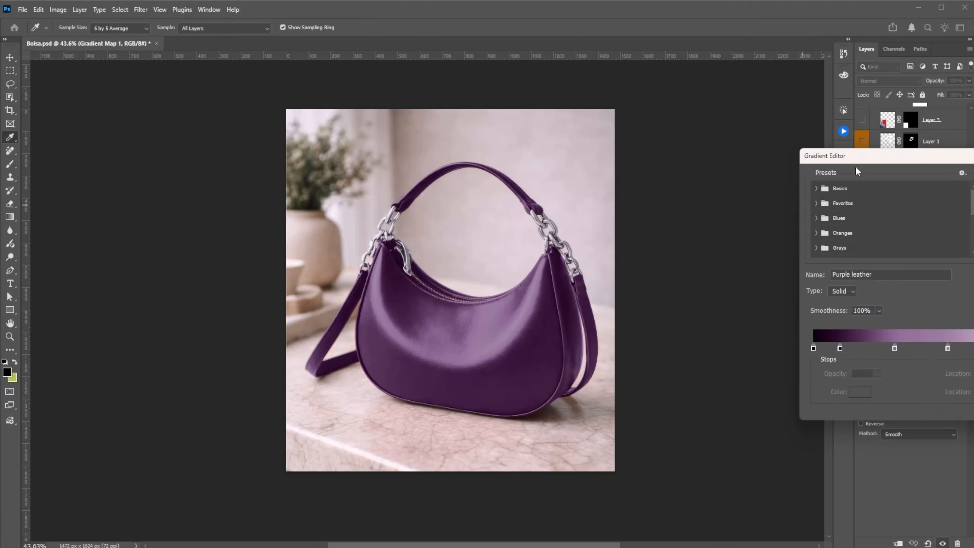
{"action": "left_click_drag", "start_coordinate": [859, 156], "coordinate": [681, 78]}
{"action": "left_click", "coordinate": [636, 126]}
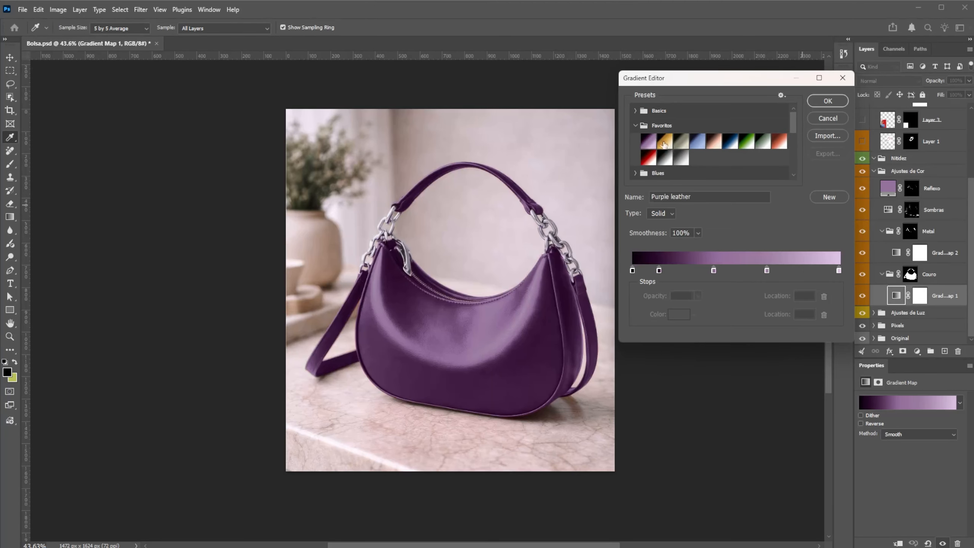
{"action": "left_click", "coordinate": [664, 144]}
{"action": "left_click", "coordinate": [697, 141]}
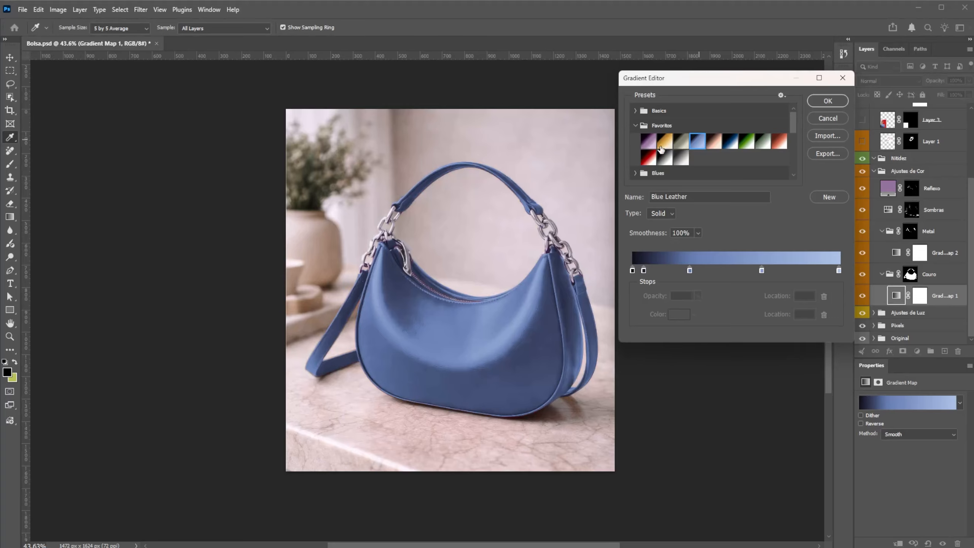
{"action": "left_click", "coordinate": [679, 143]}
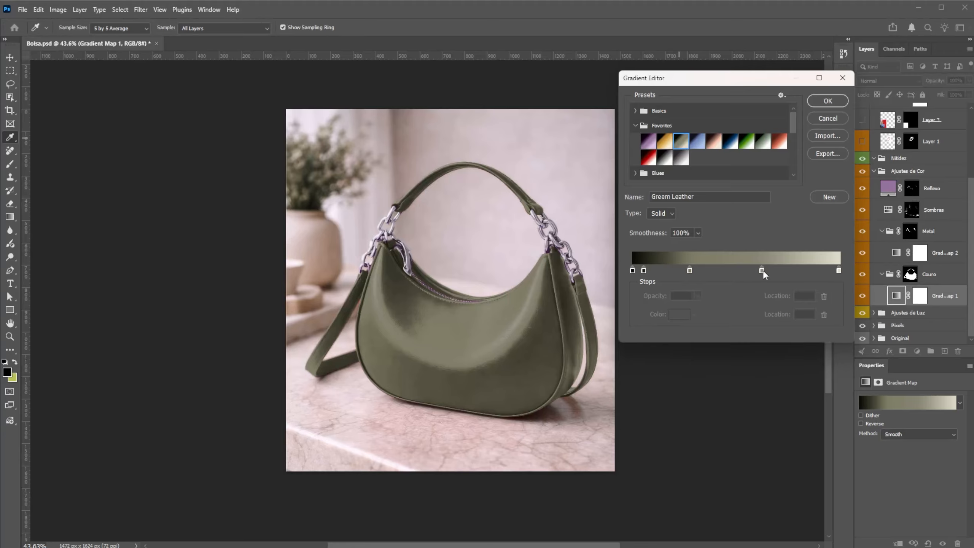
Step: Shift the light stop of the leather's green gradient toward the midtones, place the midtone stop at location 28, and confirm the gradient
{"action": "left_click_drag", "start_coordinate": [763, 270], "coordinate": [690, 268]}
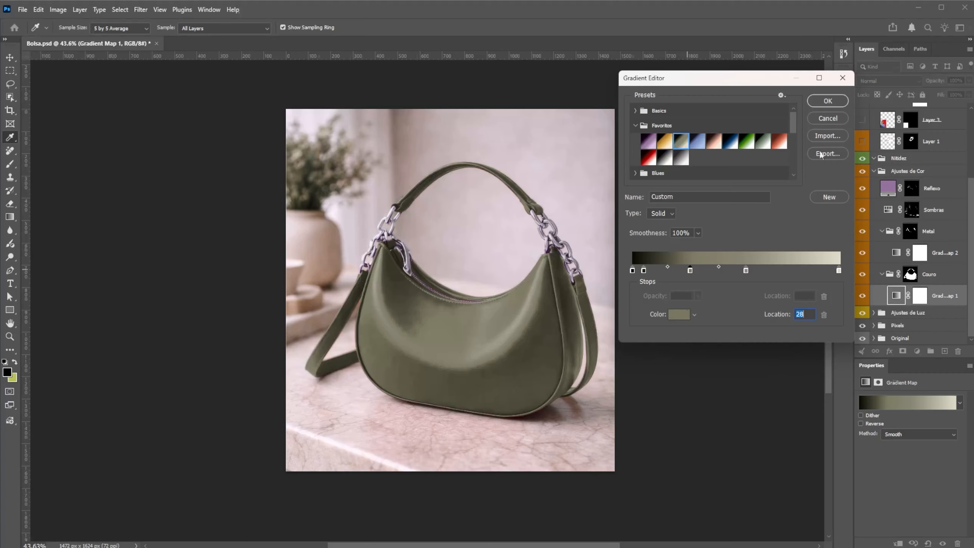
{"action": "left_click", "coordinate": [831, 102]}
{"action": "key", "text": "z"}
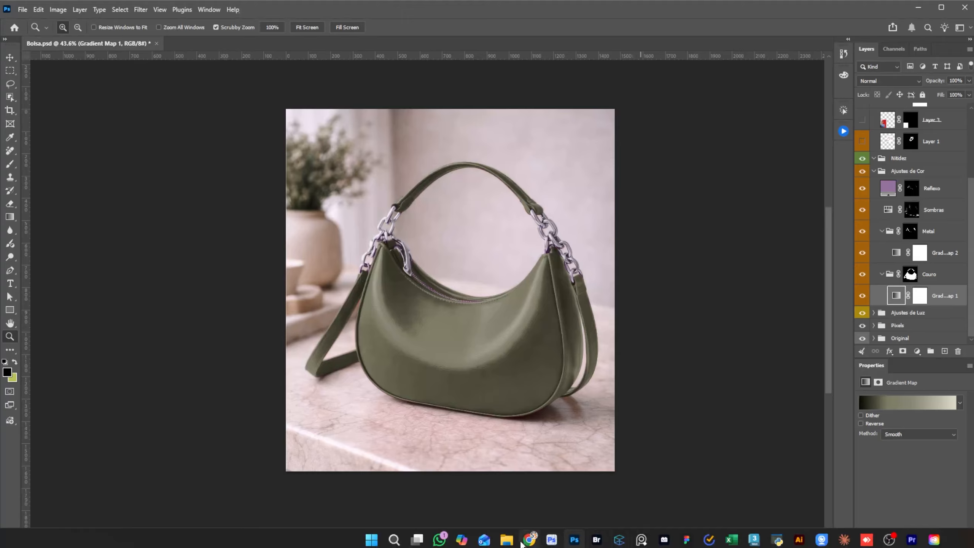
Step: Switch to Pinterest in Chrome, open the Rostos board, and browse its portraits
{"action": "left_click", "coordinate": [530, 539]}
{"action": "left_click", "coordinate": [83, 11]}
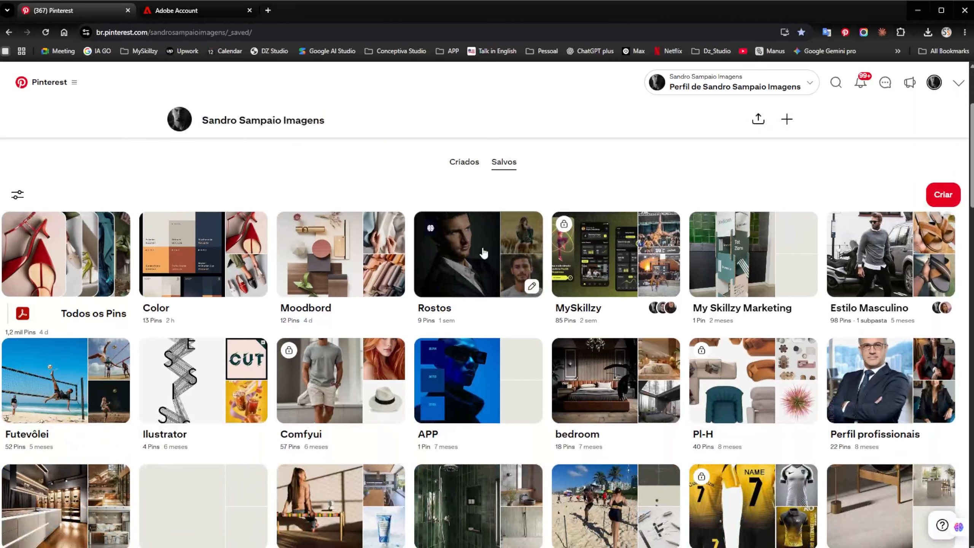
{"action": "left_click", "coordinate": [484, 254]}
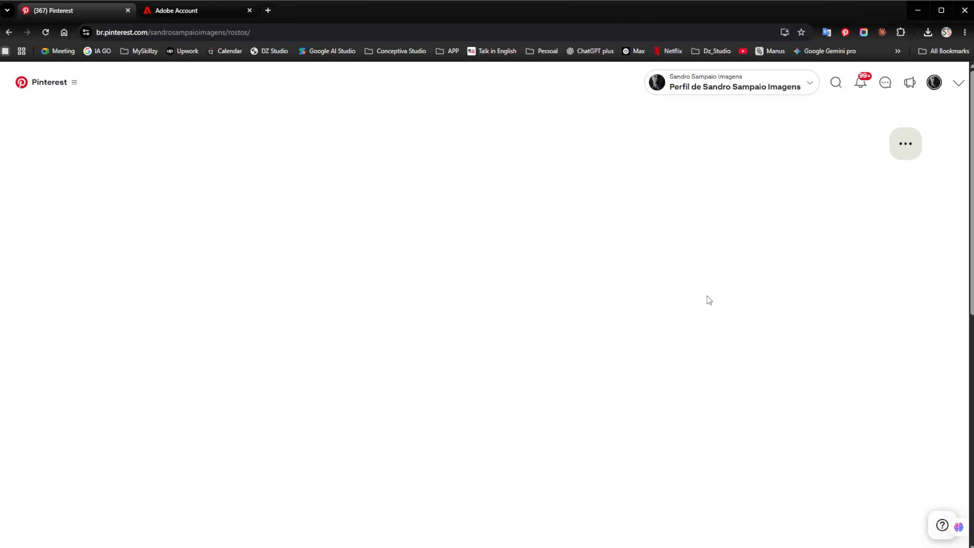
{"action": "scroll", "coordinate": [590, 226], "scroll_direction": "down", "scroll_amount": 2}
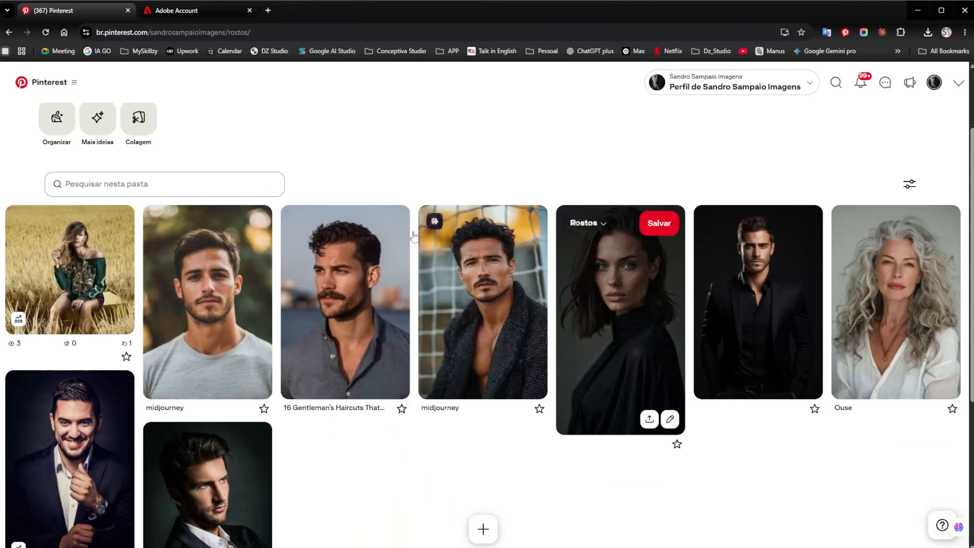